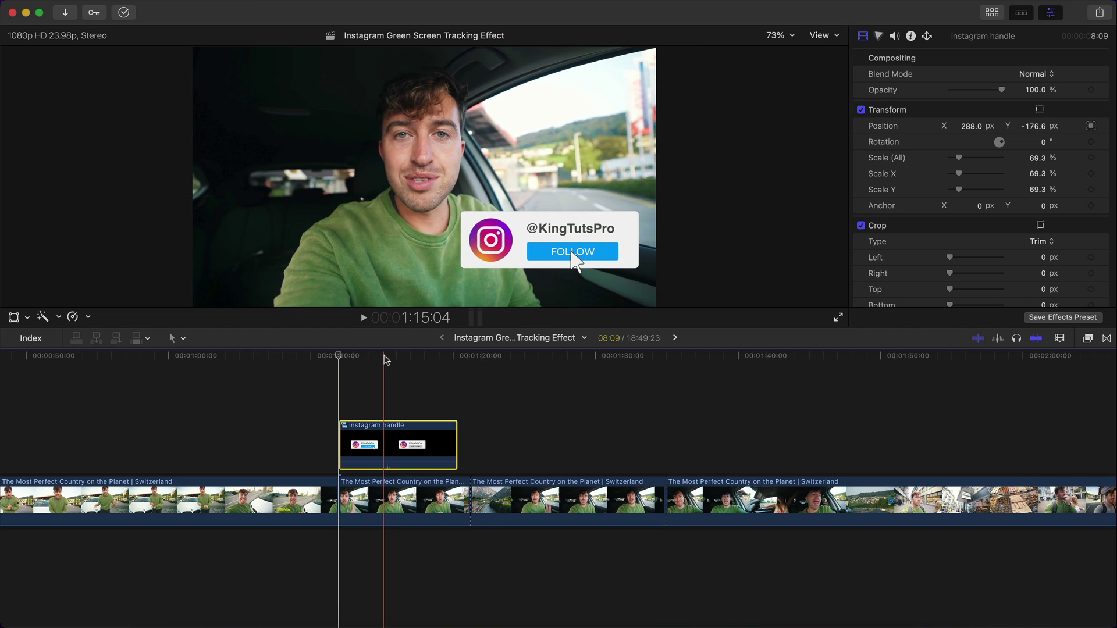
Step: Play back the Instagram handle overlay on the car footage to preview the finished effect
{"action": "key", "text": "space"}
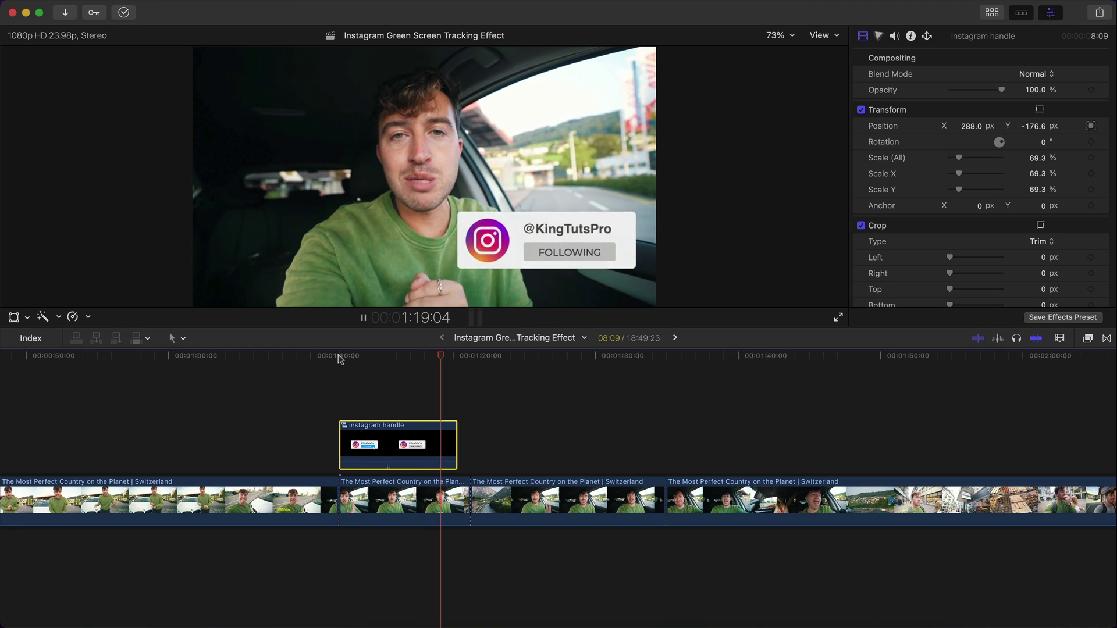
{"action": "key", "text": "space"}
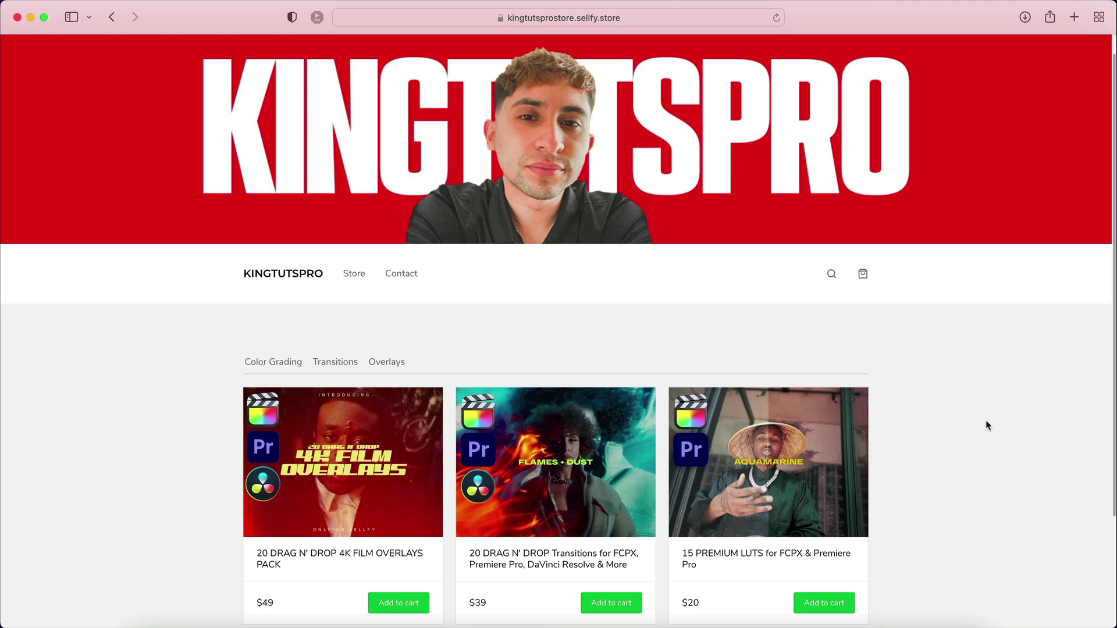
Step: Open the 20 DRAG N' DROP 4K FILM OVERLAYS PACK store page and browse its preview images
{"action": "scroll", "coordinate": [987, 426], "scroll_direction": "down", "scroll_amount": 2}
{"action": "left_click", "coordinate": [323, 407]}
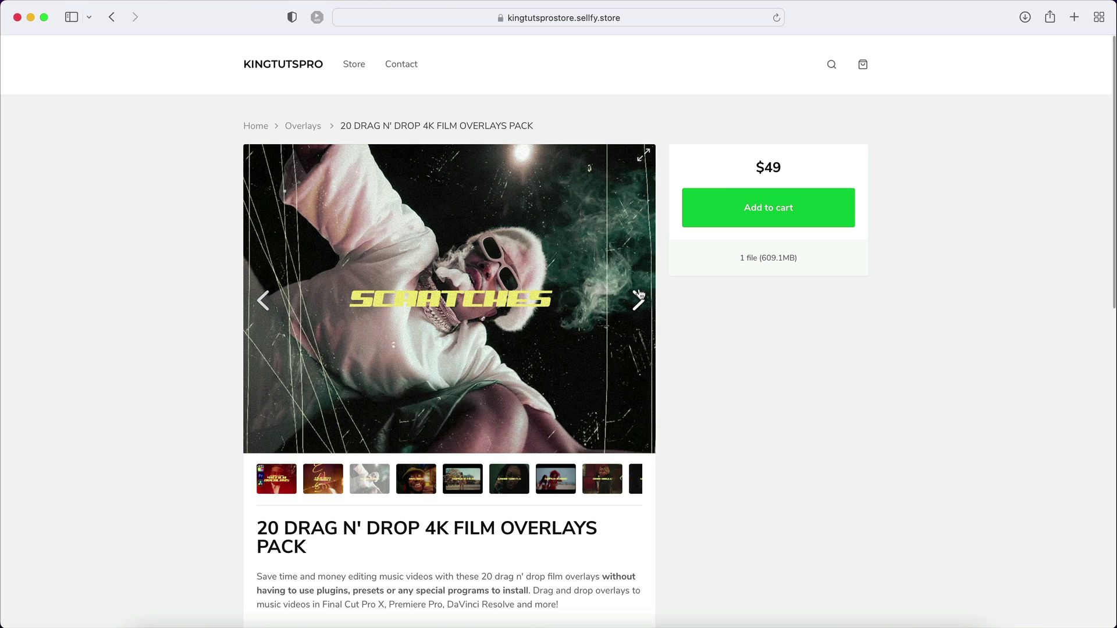
{"action": "left_click", "coordinate": [639, 297]}
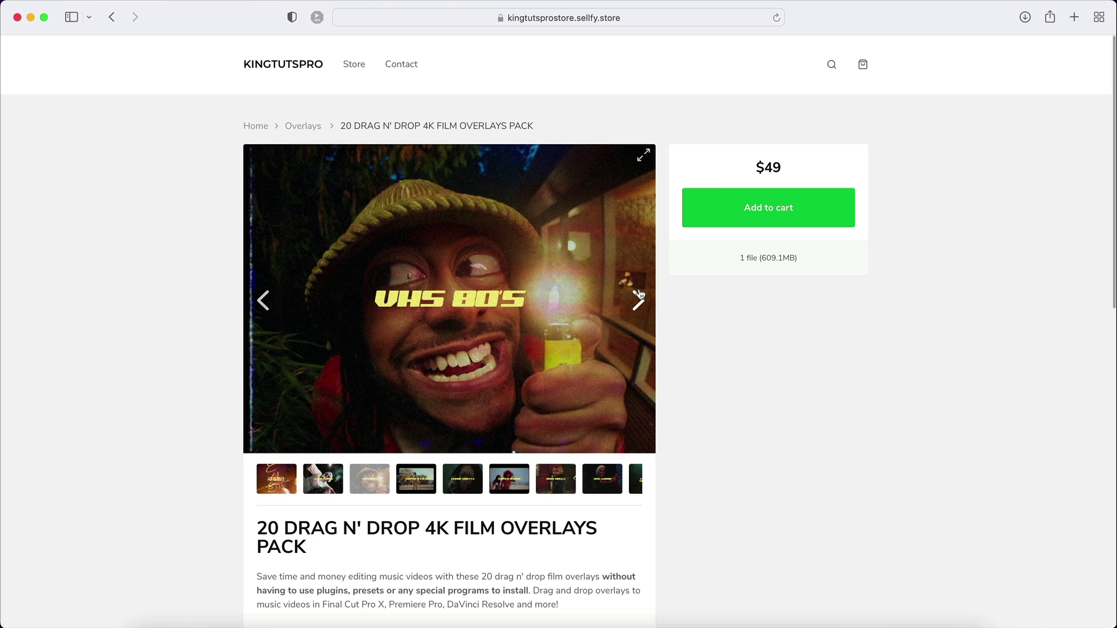
{"action": "left_click", "coordinate": [639, 297]}
{"action": "left_click", "coordinate": [639, 296]}
{"action": "left_click", "coordinate": [639, 297]}
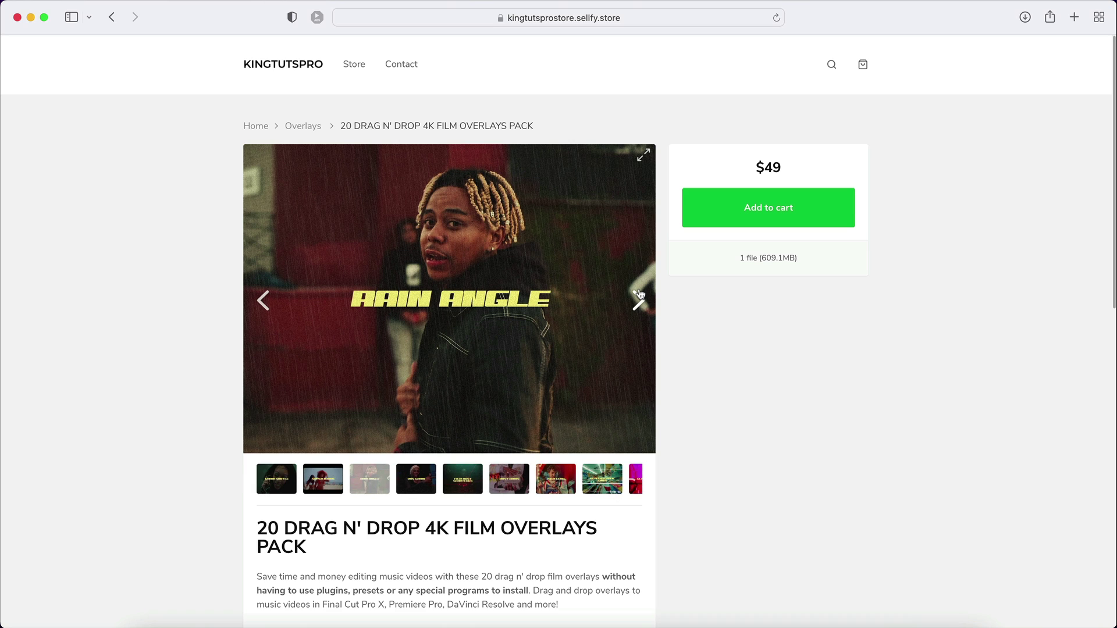
{"action": "left_click", "coordinate": [639, 297]}
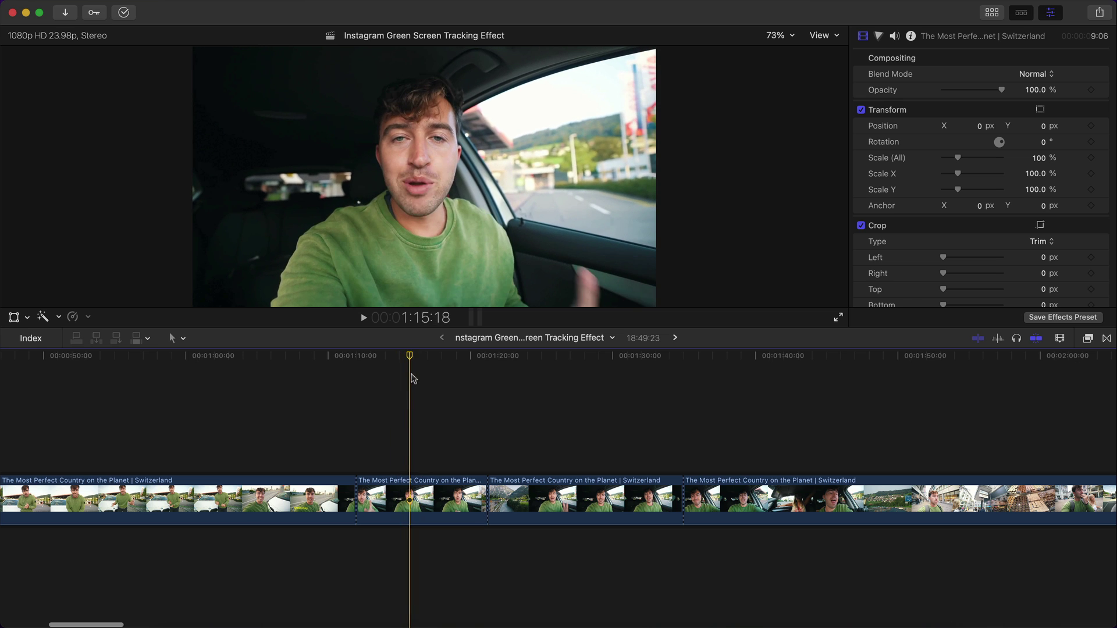
{"action": "left_click_drag", "start_coordinate": [413, 356], "coordinate": [461, 362]}
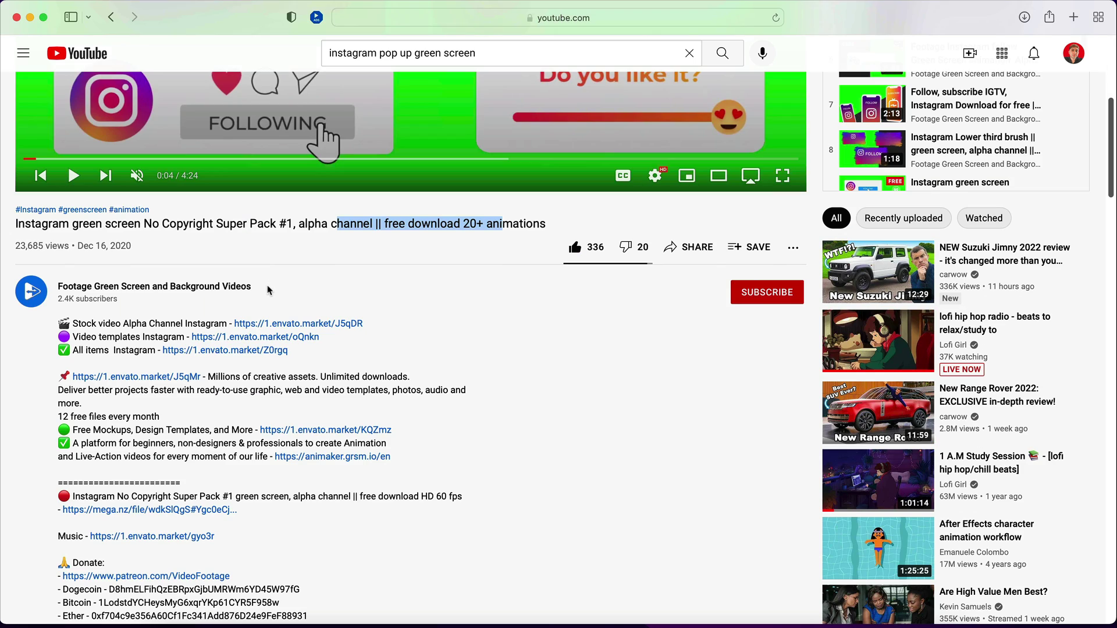
Step: Open the mega.nz download page for Instagram_Super_Pack_1.zip from the video's description, and return to the YouTube video
{"action": "left_click_drag", "start_coordinate": [267, 289], "coordinate": [76, 286]}
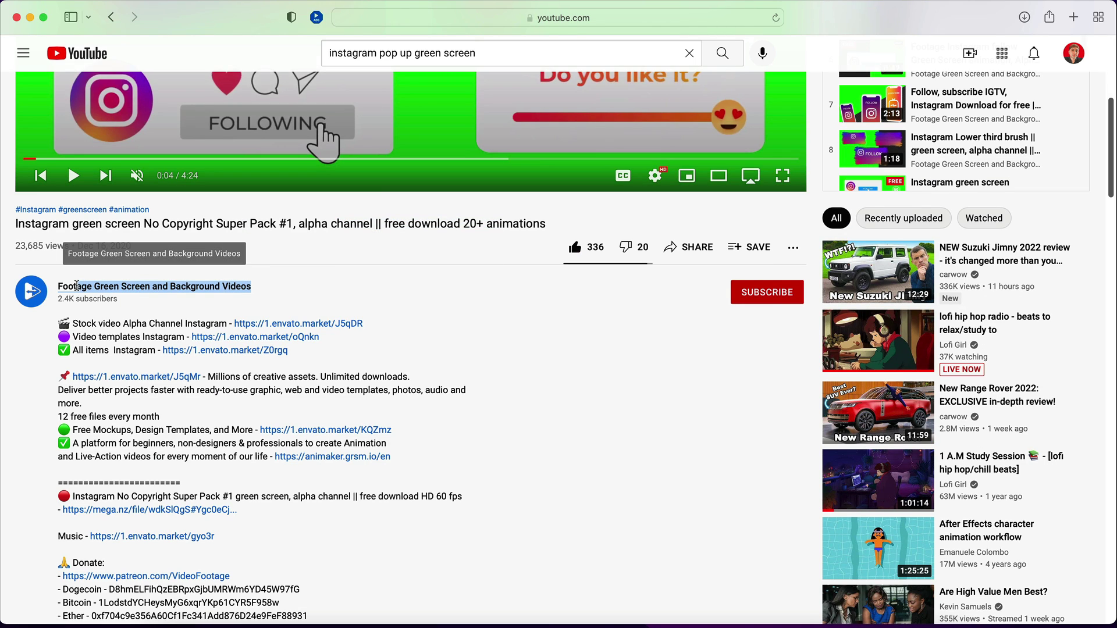
{"action": "left_click", "coordinate": [260, 300]}
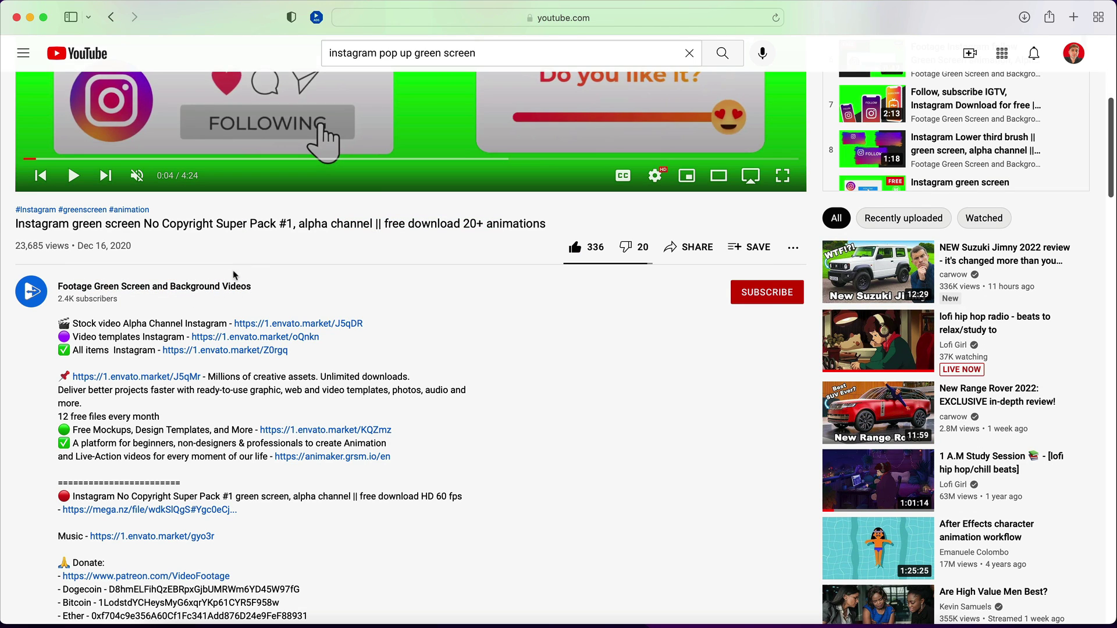
{"action": "scroll", "coordinate": [278, 309], "scroll_direction": "down", "scroll_amount": 2}
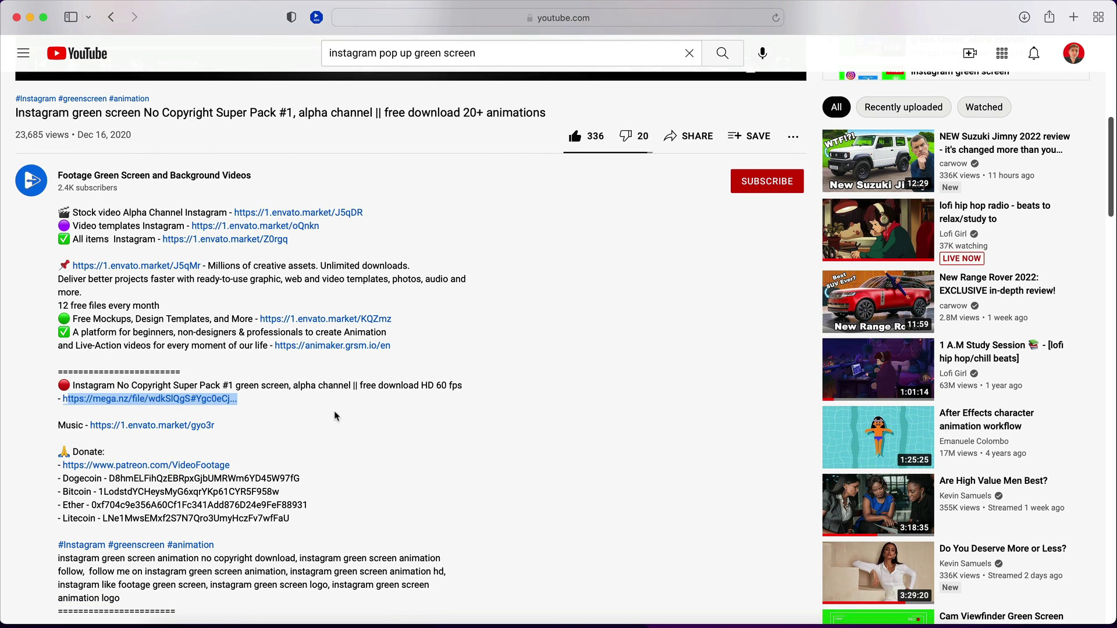
{"action": "left_click", "coordinate": [114, 403]}
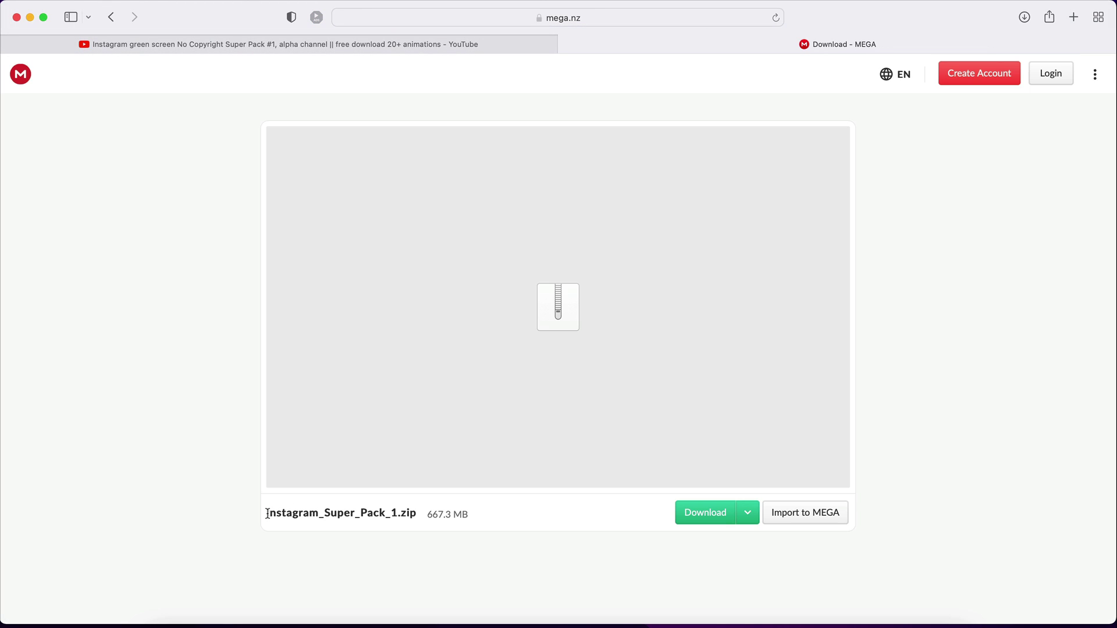
{"action": "left_click_drag", "start_coordinate": [266, 514], "coordinate": [423, 512]}
{"action": "left_click", "coordinate": [450, 502]}
{"action": "left_click", "coordinate": [442, 44]}
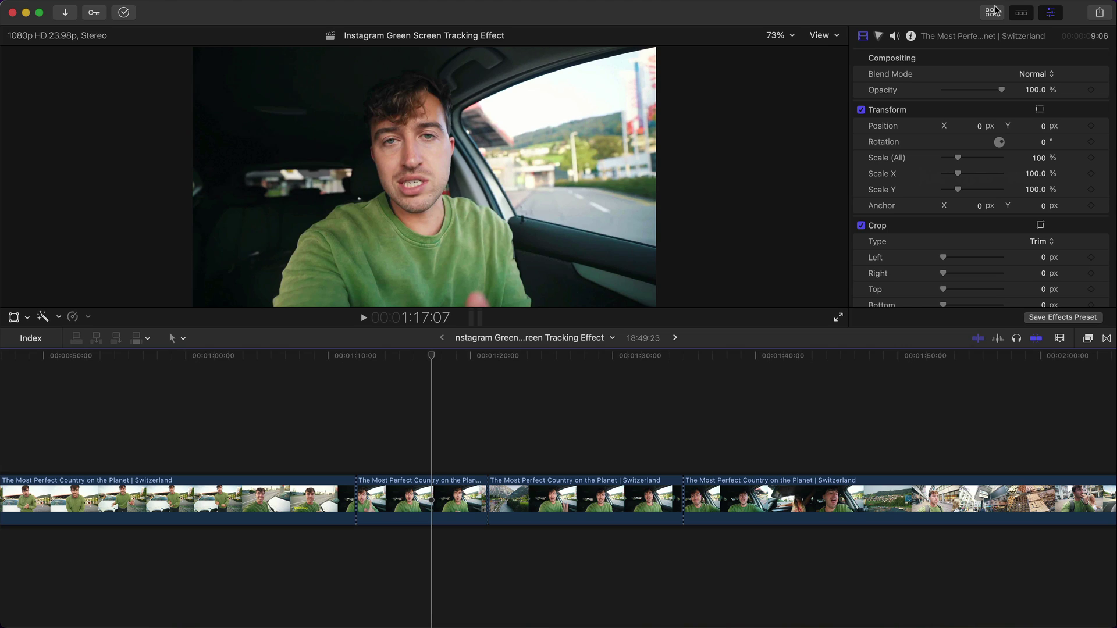
Step: Switch to Final Cut Pro and show the media browser with the Instagram animation clips
{"action": "key", "text": "ctrl+super+1"}
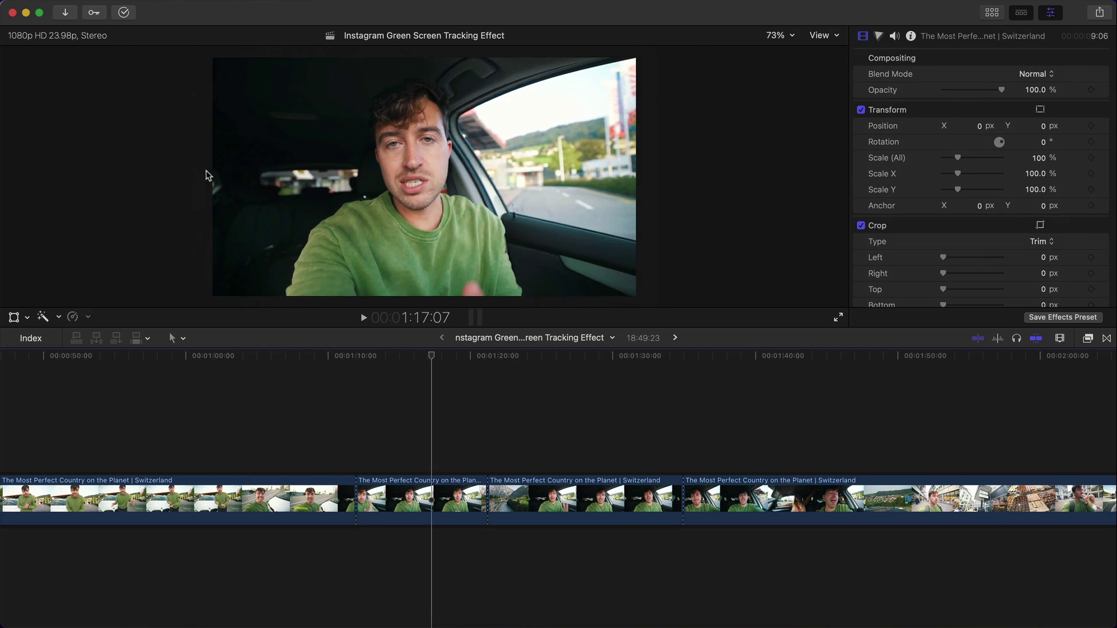
{"action": "scroll", "coordinate": [295, 211], "scroll_direction": "up", "scroll_amount": 10}
{"action": "left_click", "coordinate": [397, 253]}
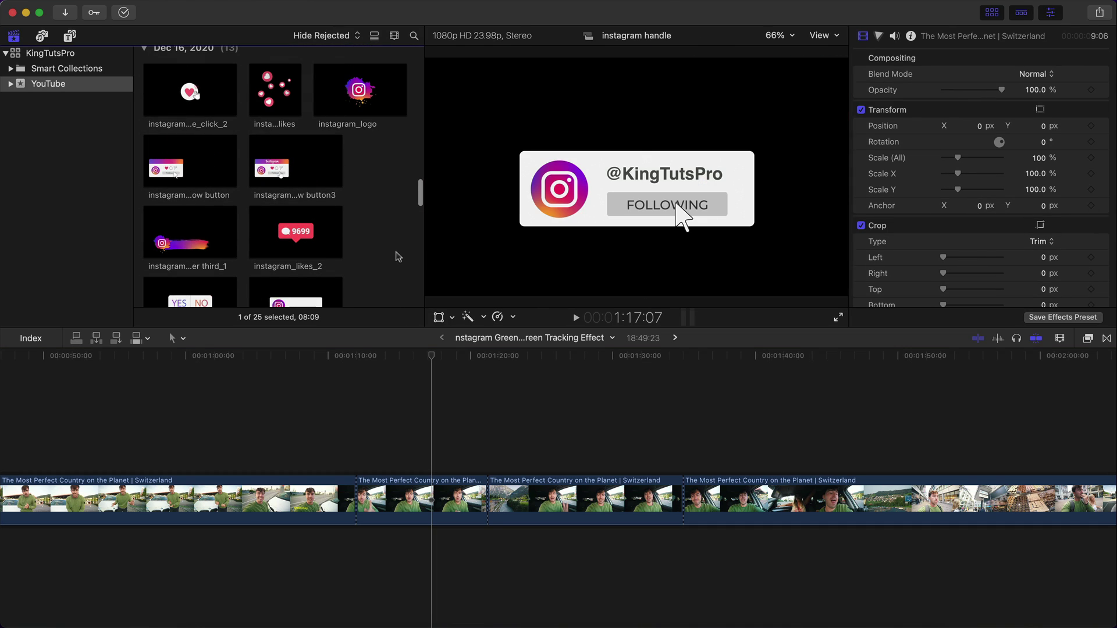
Step: Open Media Import and expand the Instagram_Alpha_channel folder inside the super pack folder
{"action": "key", "text": "super+i"}
{"action": "left_click", "coordinate": [310, 396]}
{"action": "left_click", "coordinate": [265, 420]}
{"action": "left_click", "coordinate": [279, 437]}
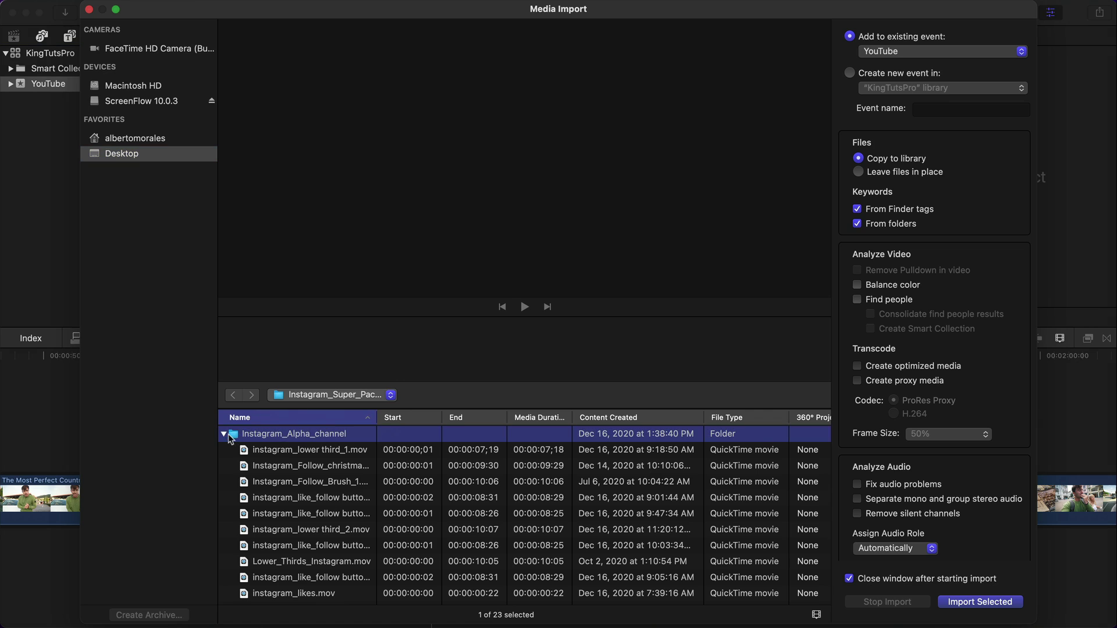
{"action": "left_click", "coordinate": [225, 435]}
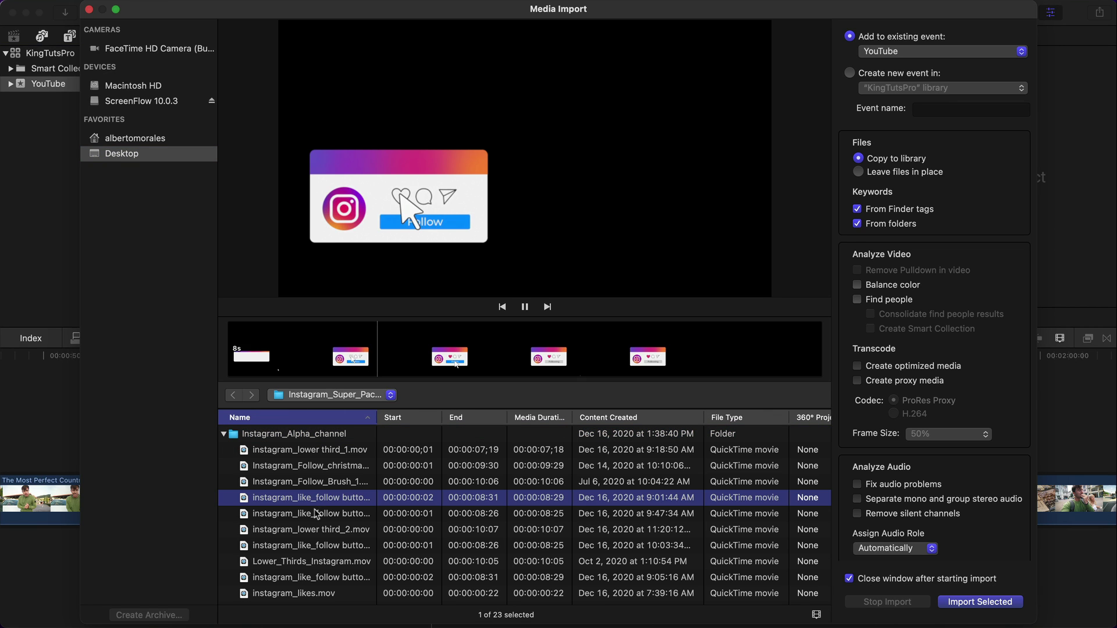
Step: Preview the follow button, lower third and likes animations in the Instagram_Alpha_channel folder
{"action": "left_click", "coordinate": [315, 512]}
{"action": "scroll", "coordinate": [315, 512], "scroll_direction": "down", "scroll_amount": 3}
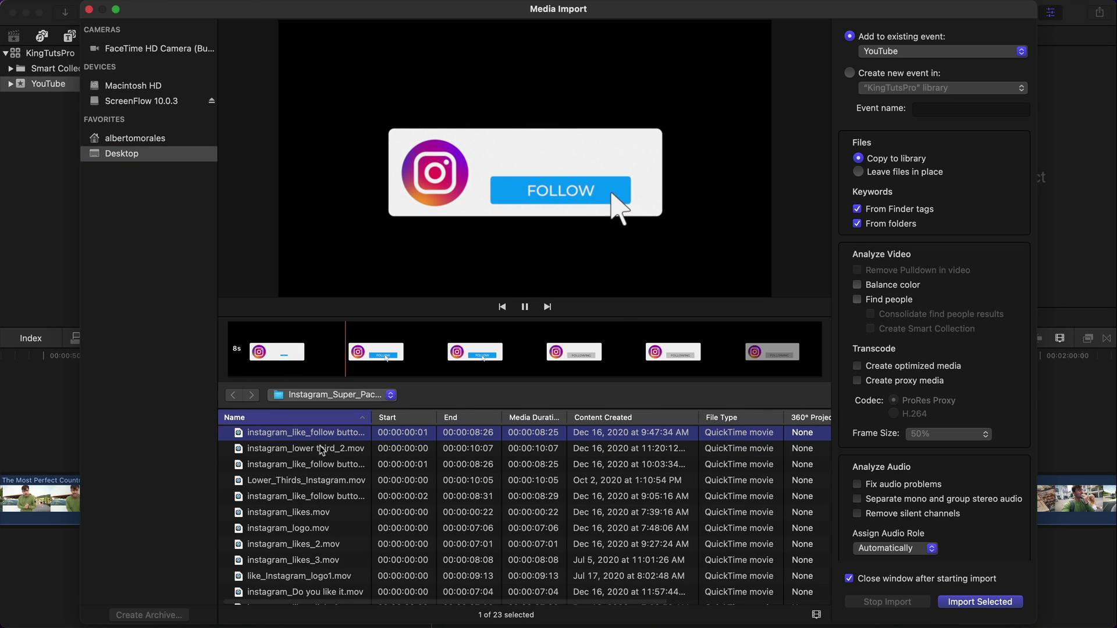
{"action": "left_click", "coordinate": [322, 451]}
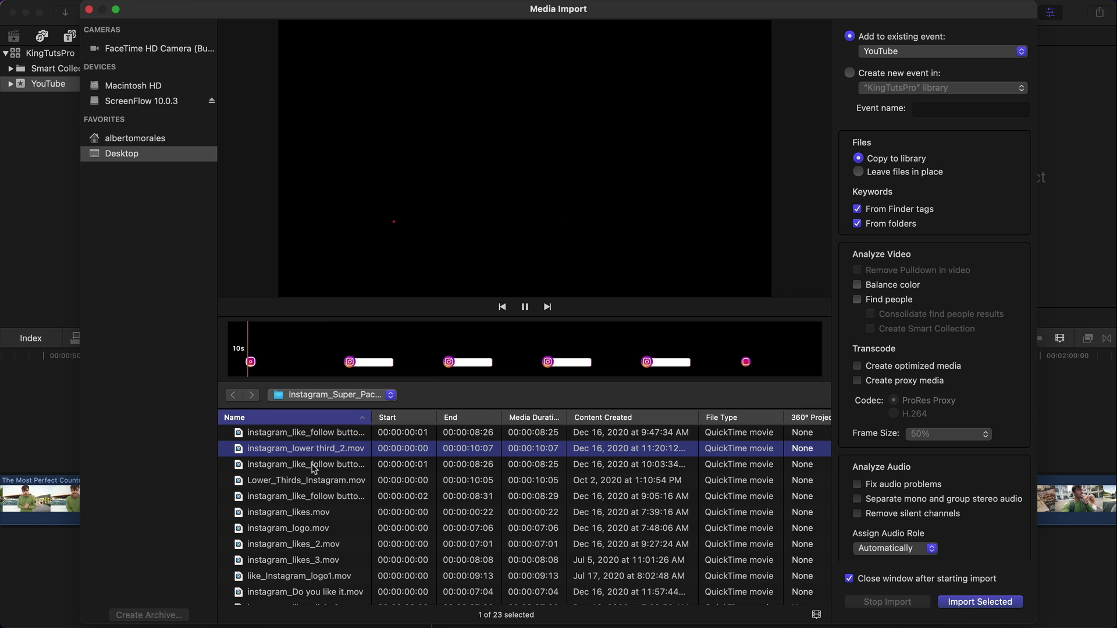
{"action": "left_click", "coordinate": [313, 466]}
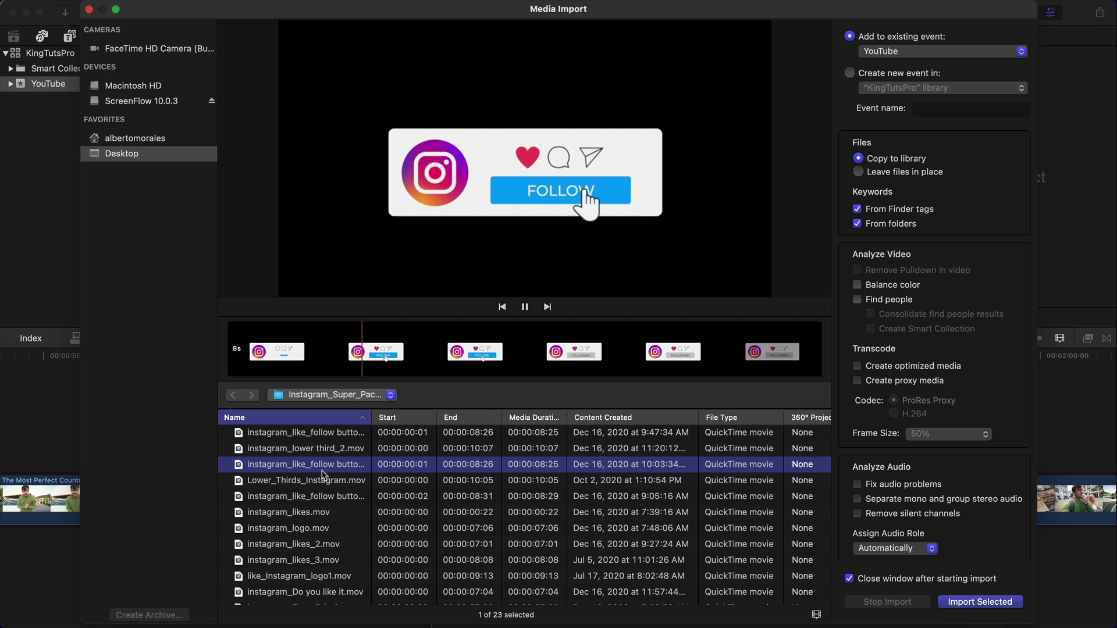
{"action": "left_click", "coordinate": [307, 498]}
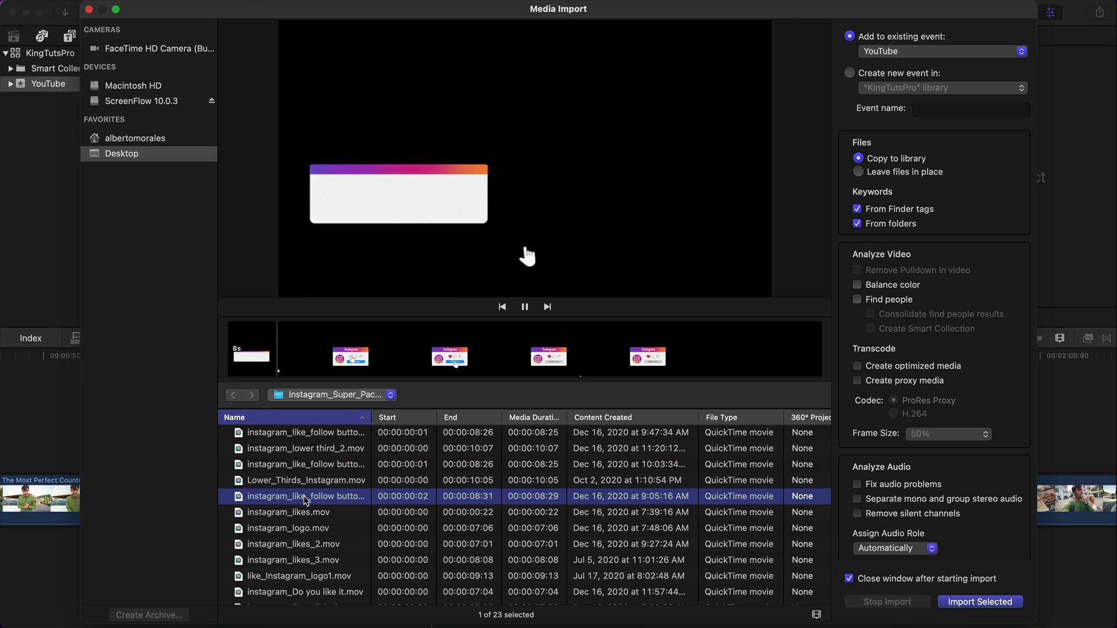
{"action": "key", "text": "Down"}
{"action": "scroll", "coordinate": [307, 500], "scroll_direction": "down", "scroll_amount": 4}
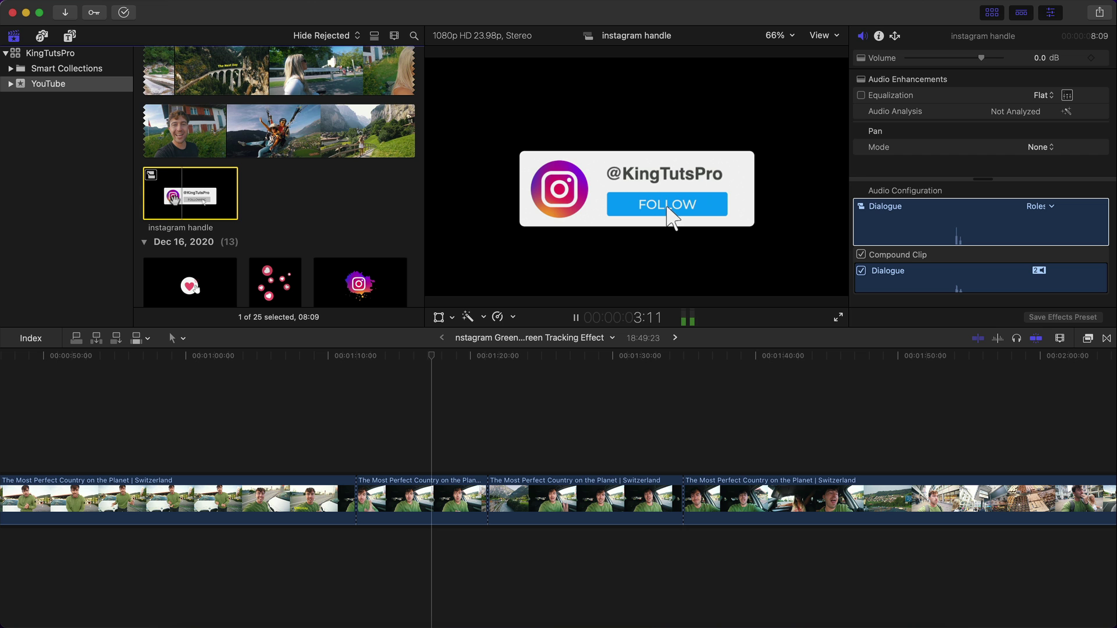
{"action": "scroll", "coordinate": [273, 174], "scroll_direction": "down", "scroll_amount": 3}
{"action": "scroll", "coordinate": [175, 200], "scroll_direction": "down", "scroll_amount": 2}
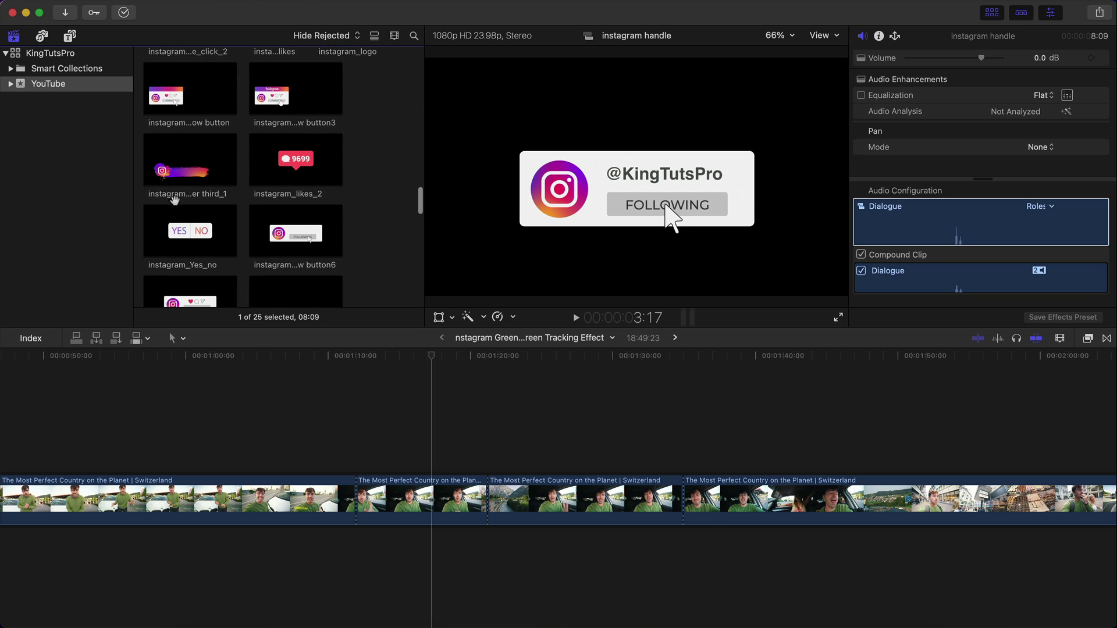
Step: Place the instagram_like_follow button6 clip above the start of the car footage in the timeline
{"action": "left_click", "coordinate": [280, 235]}
{"action": "left_click_drag", "start_coordinate": [270, 234], "coordinate": [373, 407]}
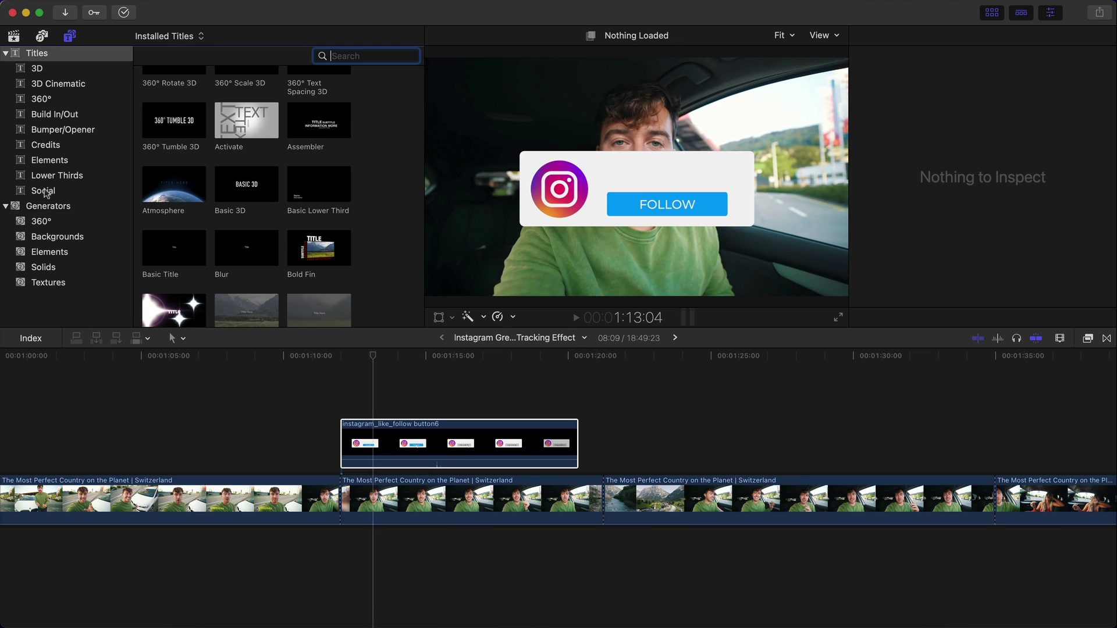
Step: Add a Basic Title above the follow button clip and trim its end to match that clip's end
{"action": "scroll", "coordinate": [201, 161], "scroll_direction": "down", "scroll_amount": 5}
{"action": "left_click_drag", "start_coordinate": [172, 170], "coordinate": [349, 396]}
{"action": "key", "text": "super+4"}
{"action": "left_click_drag", "start_coordinate": [624, 406], "coordinate": [577, 407]}
{"action": "key", "text": "super+="}
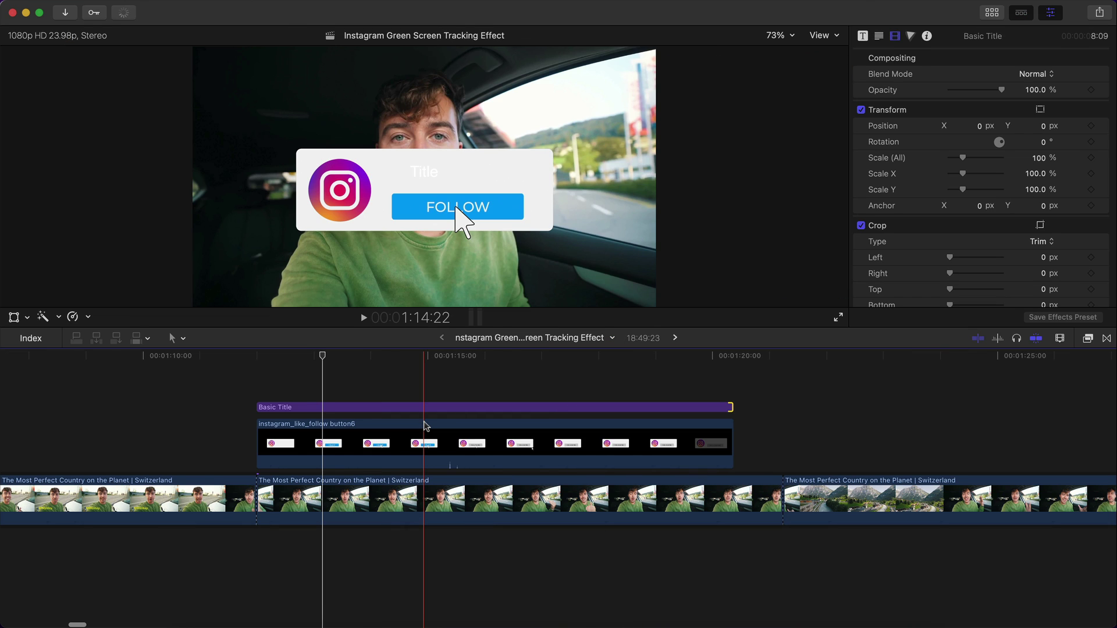
Step: Trim both ends of the Basic Title to a 6:19 duration, ending at 1:19:17 as the follow card fades out
{"action": "scroll", "coordinate": [424, 423], "scroll_direction": "right", "scroll_amount": 2}
{"action": "mouse_move", "coordinate": [254, 356]}
{"action": "left_mouse_down"}
{"action": "mouse_move", "coordinate": [221, 361]}
{"action": "mouse_move", "coordinate": [265, 359]}
{"action": "left_mouse_up"}
{"action": "left_click", "coordinate": [215, 405]}
{"action": "left_click_drag", "start_coordinate": [216, 405], "coordinate": [264, 406]}
{"action": "left_click_drag", "start_coordinate": [516, 356], "coordinate": [653, 356]}
{"action": "left_click_drag", "start_coordinate": [688, 406], "coordinate": [650, 407]}
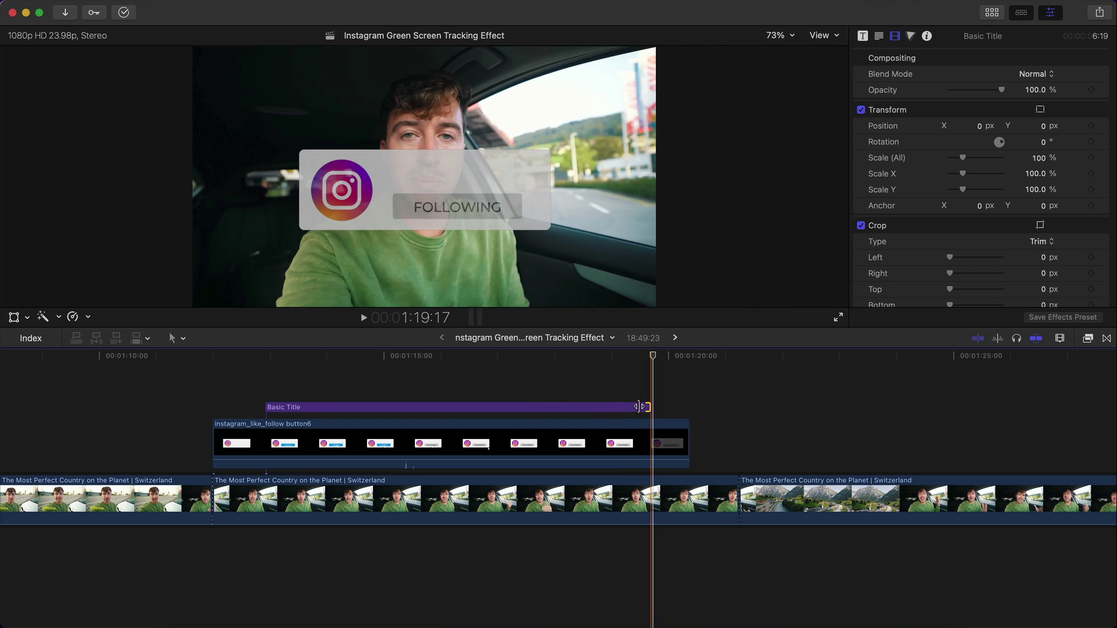
Step: Change the Basic Title's face color to dark grey so it stands out on the white card
{"action": "left_click", "coordinate": [310, 408]}
{"action": "left_click", "coordinate": [334, 357]}
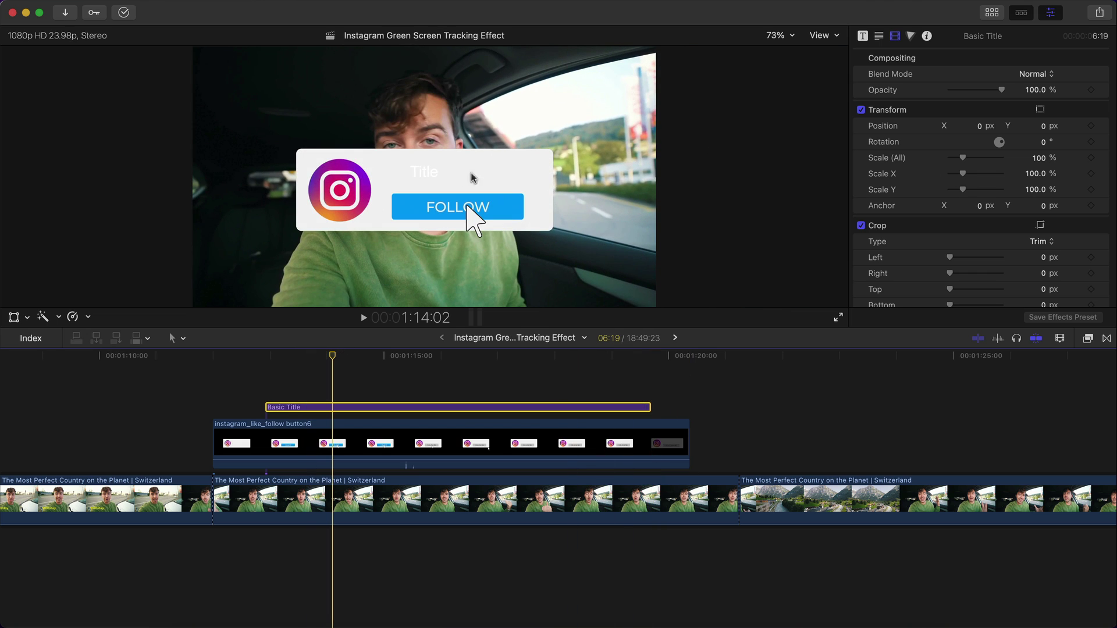
{"action": "scroll", "coordinate": [966, 146], "scroll_direction": "down", "scroll_amount": 5}
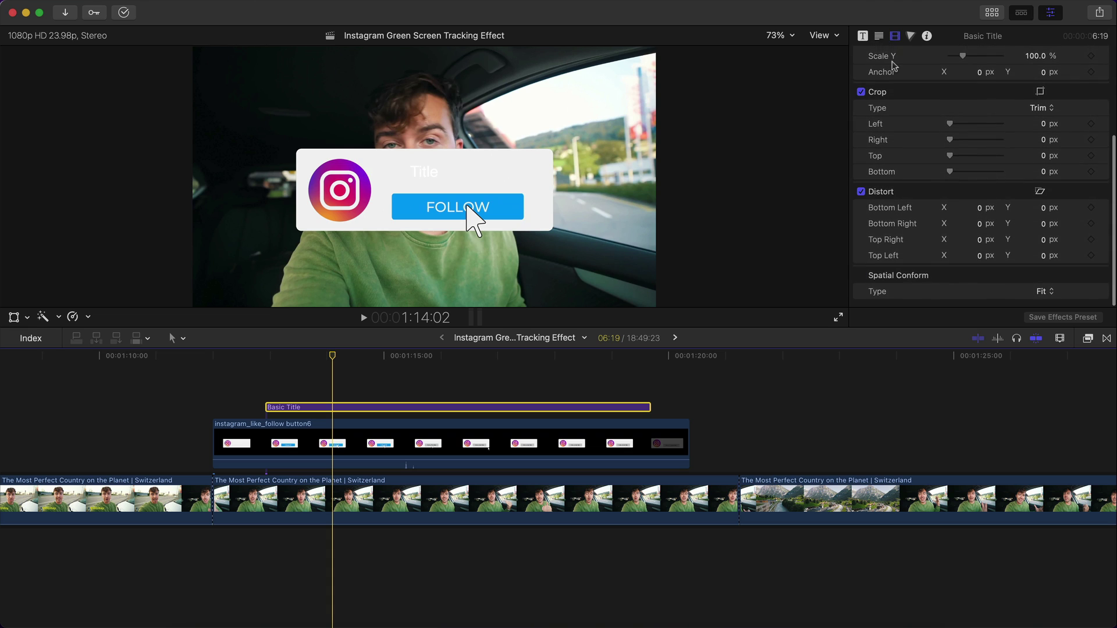
{"action": "key", "text": "ctrl+Tab"}
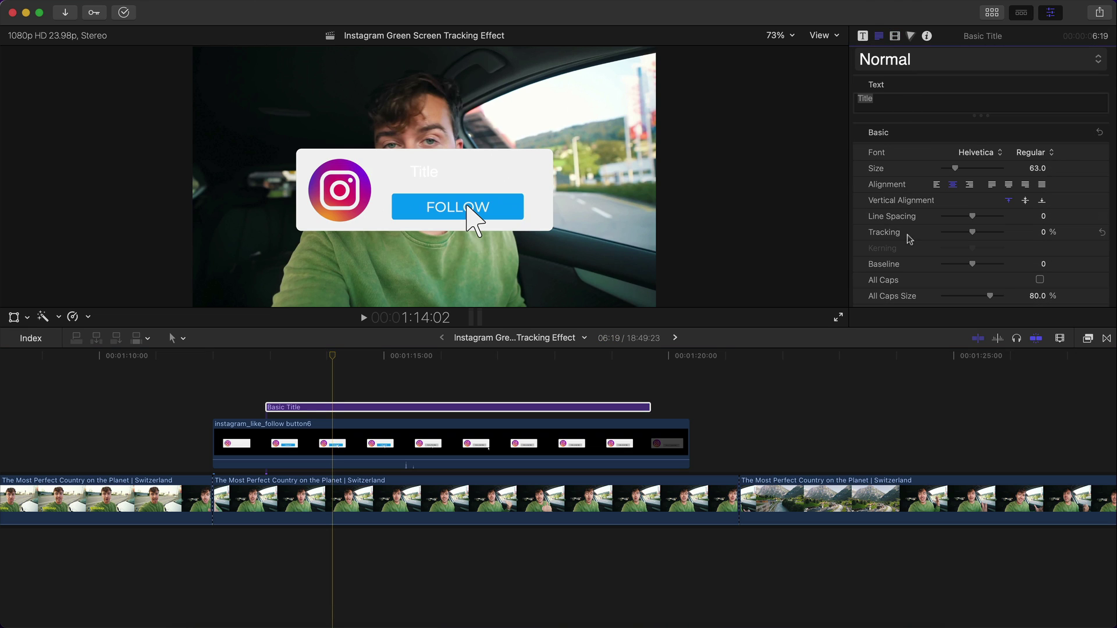
{"action": "scroll", "coordinate": [910, 239], "scroll_direction": "down", "scroll_amount": 10}
{"action": "left_click", "coordinate": [1085, 239]}
{"action": "scroll", "coordinate": [862, 247], "scroll_direction": "down", "scroll_amount": 3}
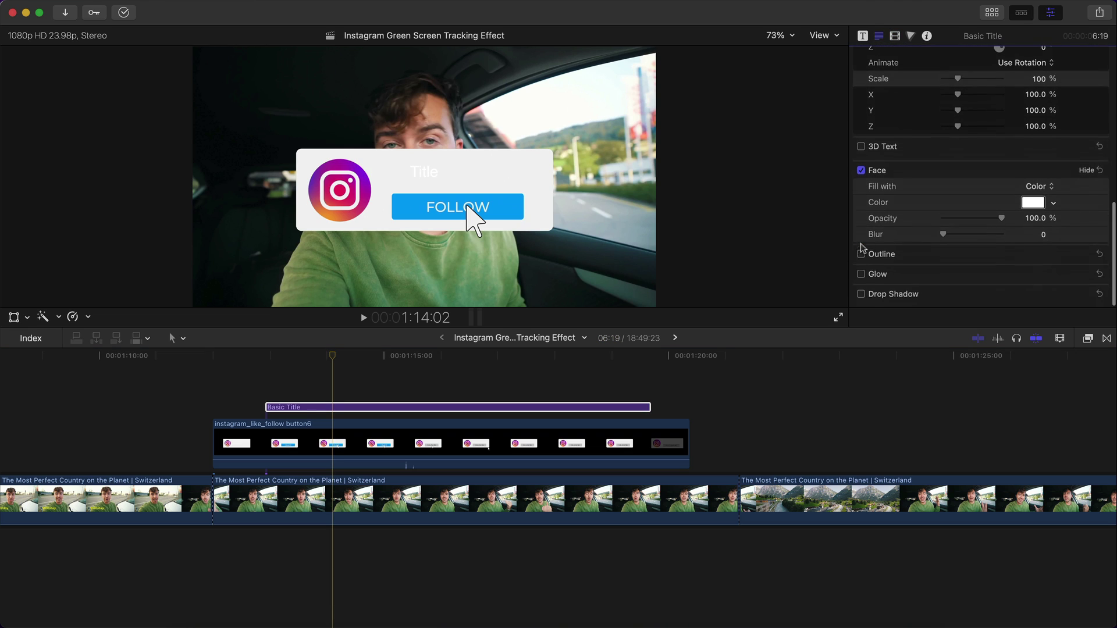
{"action": "left_click", "coordinate": [1033, 208]}
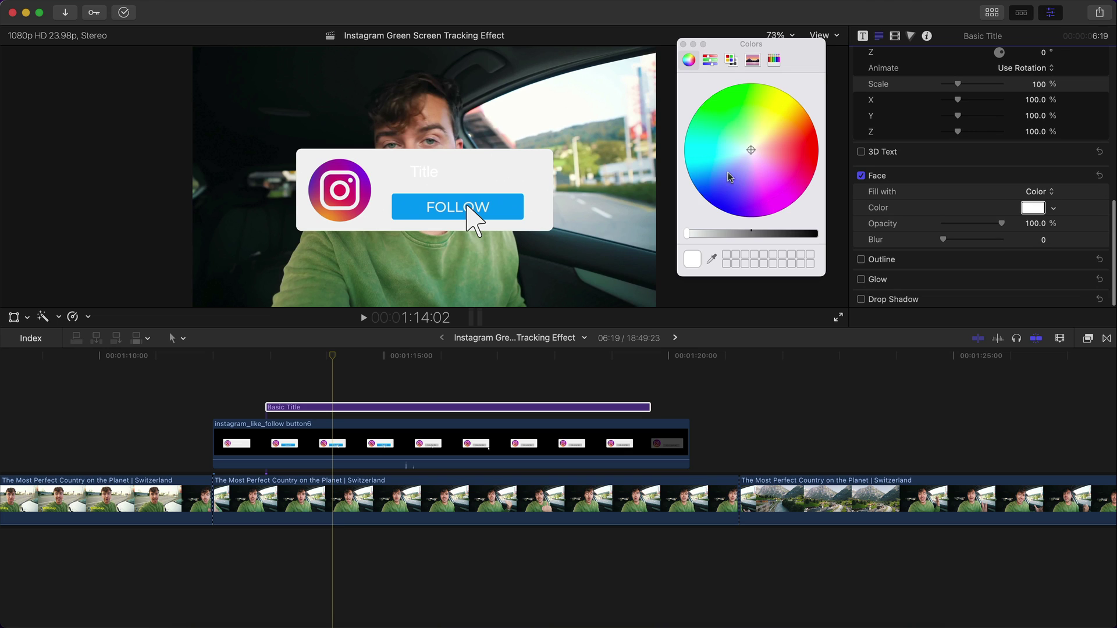
{"action": "left_click", "coordinate": [771, 241]}
{"action": "scroll", "coordinate": [1020, 246], "scroll_direction": "up", "scroll_amount": 5}
{"action": "scroll", "coordinate": [1020, 245], "scroll_direction": "up", "scroll_amount": 8}
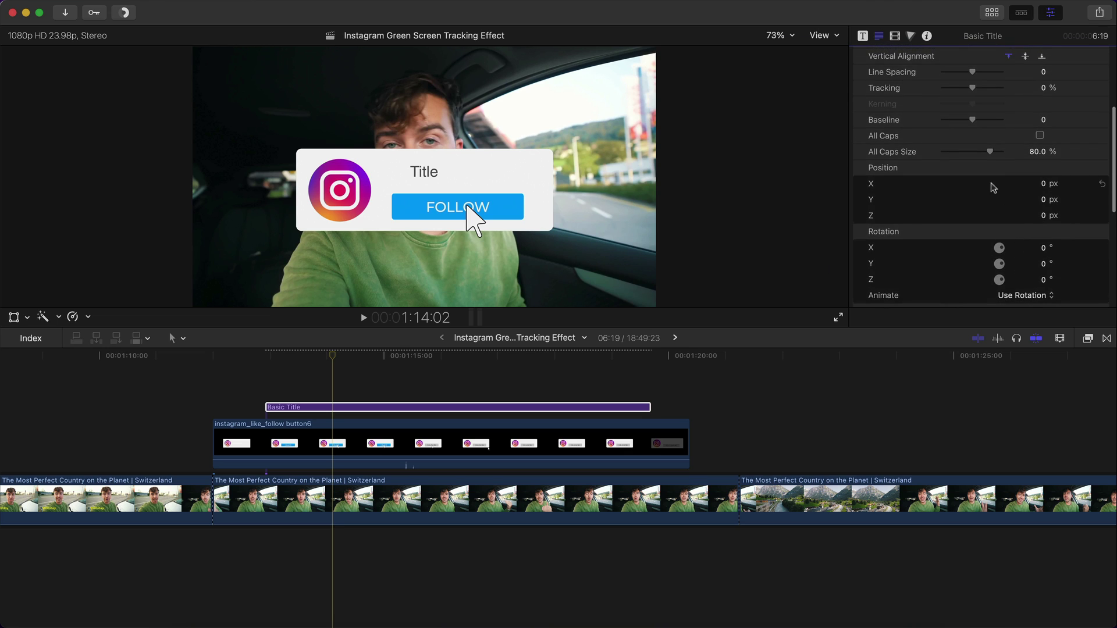
{"action": "double_click", "coordinate": [865, 98]}
{"action": "type", "text": "@KingTuts"}
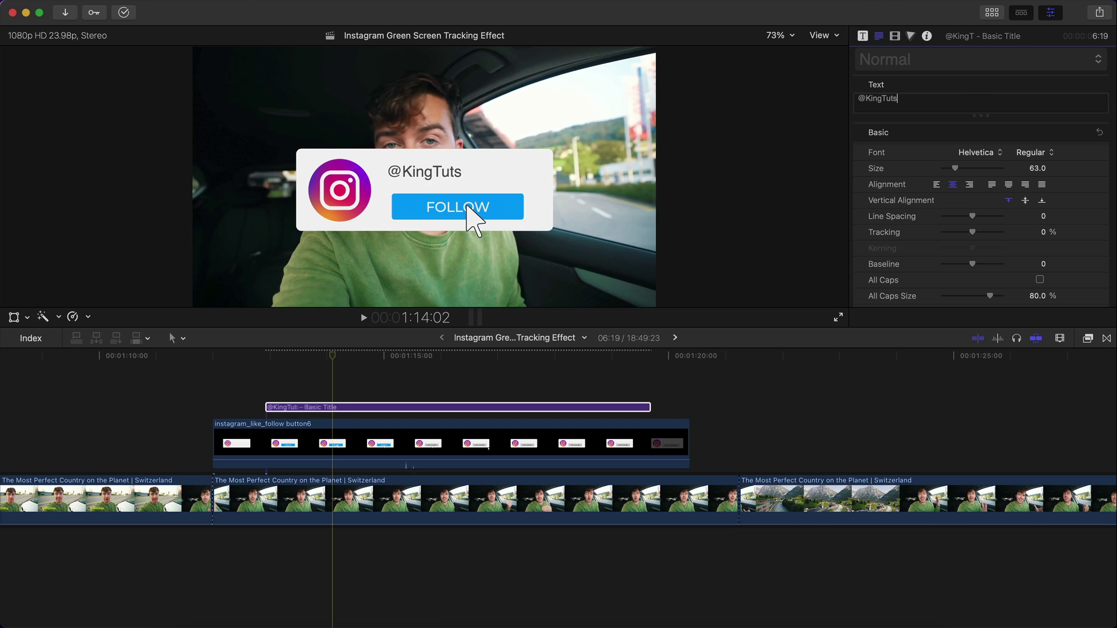
{"action": "type", "text": "Pro"}
Step: Set the title's size to 79 and position it above the FOLLOW button at about X 131, Y -11 px
{"action": "mouse_move", "coordinate": [460, 174]}
{"action": "left_mouse_down"}
{"action": "mouse_move", "coordinate": [499, 175]}
{"action": "mouse_move", "coordinate": [492, 156]}
{"action": "mouse_move", "coordinate": [483, 182]}
{"action": "mouse_move", "coordinate": [450, 178]}
{"action": "mouse_move", "coordinate": [495, 177]}
{"action": "mouse_move", "coordinate": [477, 172]}
{"action": "mouse_move", "coordinate": [479, 187]}
{"action": "mouse_move", "coordinate": [479, 174]}
{"action": "left_mouse_up"}
{"action": "left_click_drag", "start_coordinate": [959, 171], "coordinate": [962, 173]}
{"action": "left_click_drag", "start_coordinate": [477, 178], "coordinate": [479, 180]}
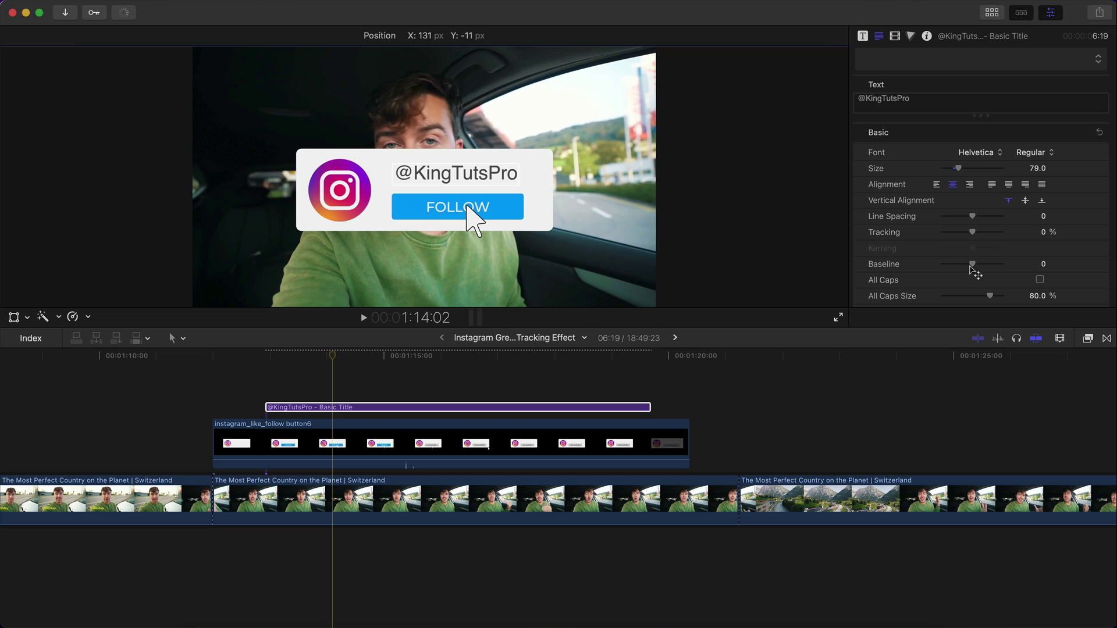
{"action": "left_click", "coordinate": [1019, 154]}
{"action": "left_click", "coordinate": [987, 156]}
{"action": "left_click", "coordinate": [987, 156]}
{"action": "left_click", "coordinate": [987, 155]}
{"action": "left_click", "coordinate": [1045, 154]}
{"action": "left_click", "coordinate": [1041, 217]}
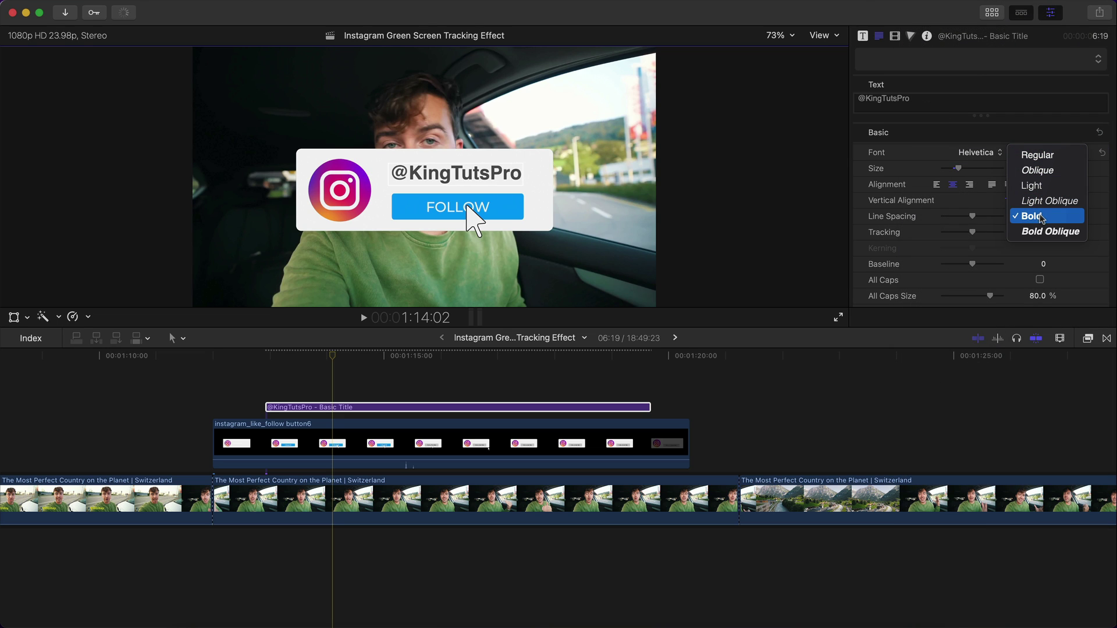
{"action": "left_click", "coordinate": [1042, 153]}
{"action": "left_click", "coordinate": [1046, 168]}
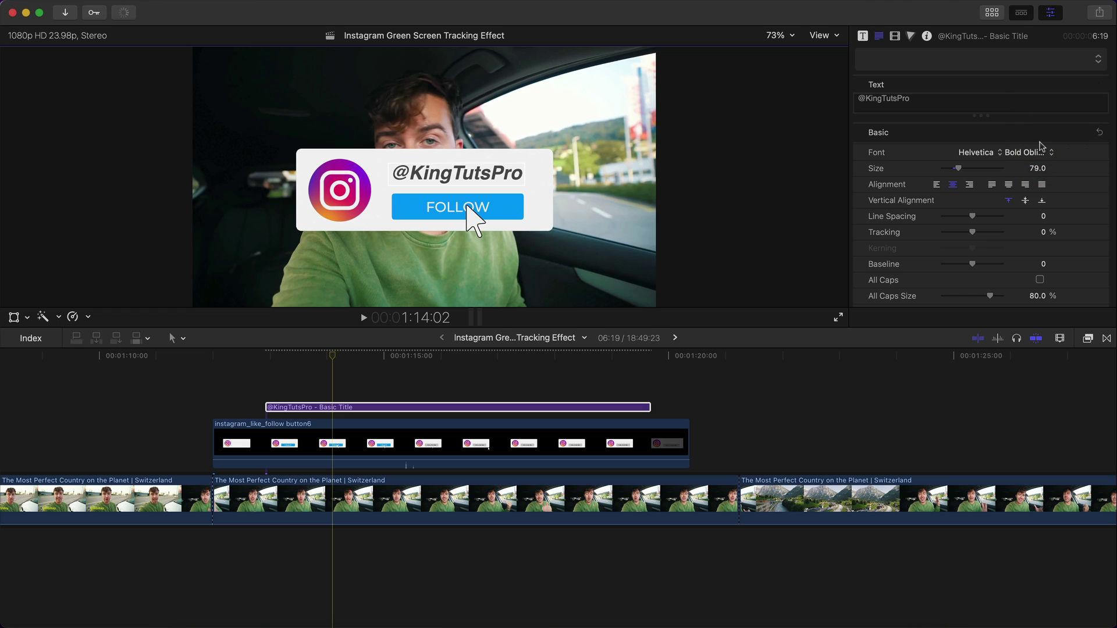
{"action": "left_click", "coordinate": [1041, 150]}
{"action": "left_click", "coordinate": [1037, 138]}
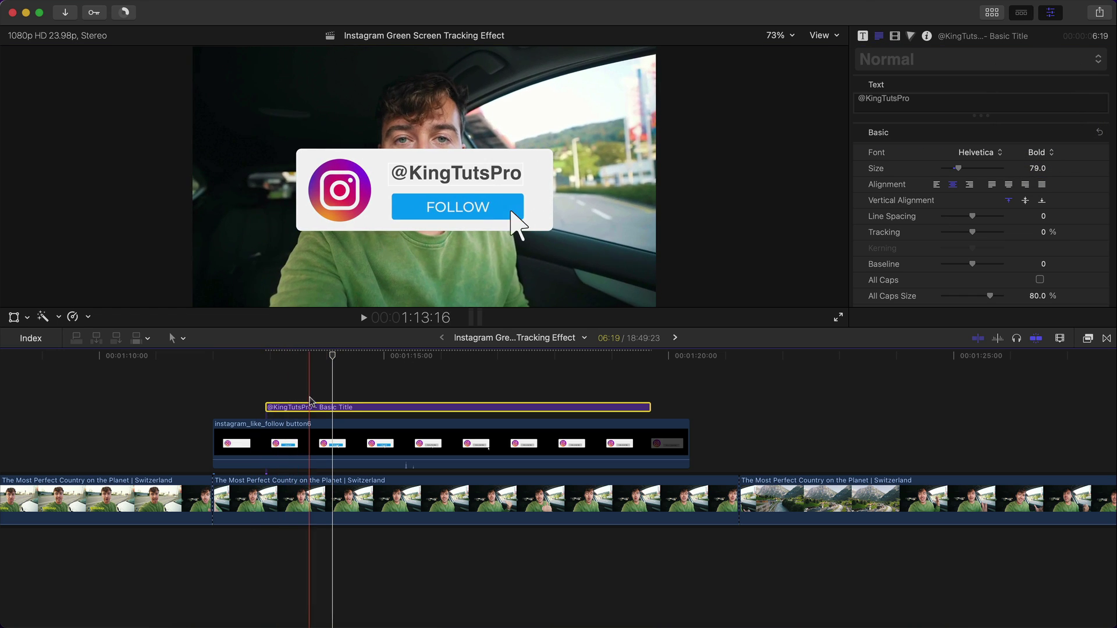
Step: Keyframe the title's opacity from 0% at its start (1:12:22) to 100% about half a second in, and play back the fade-in
{"action": "left_click", "coordinate": [269, 362]}
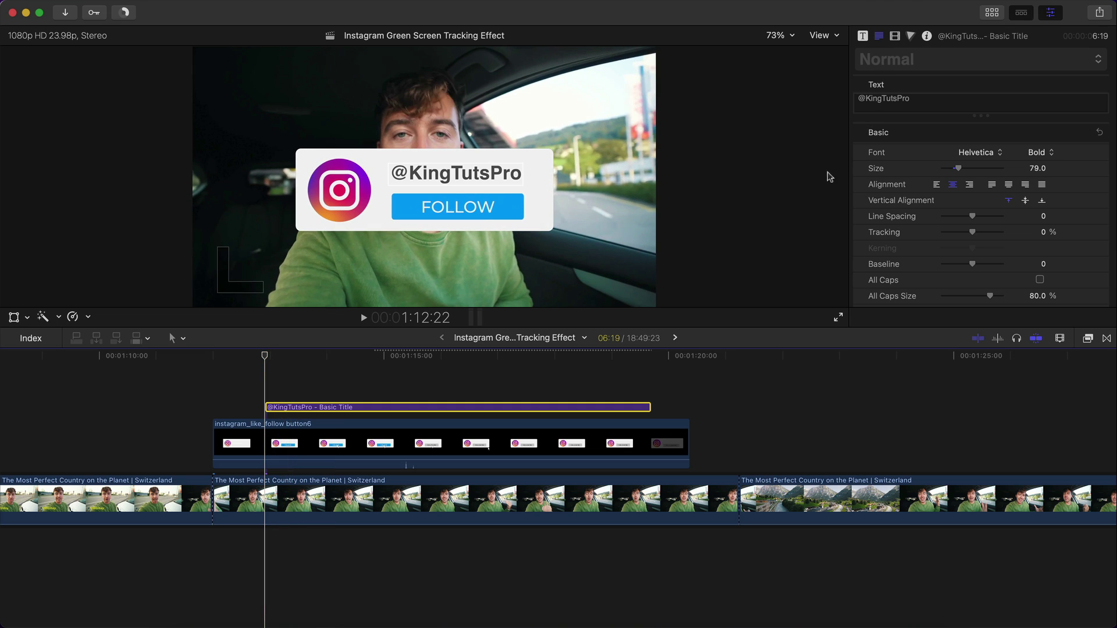
{"action": "left_click", "coordinate": [894, 37]}
{"action": "scroll", "coordinate": [896, 78], "scroll_direction": "up", "scroll_amount": 5}
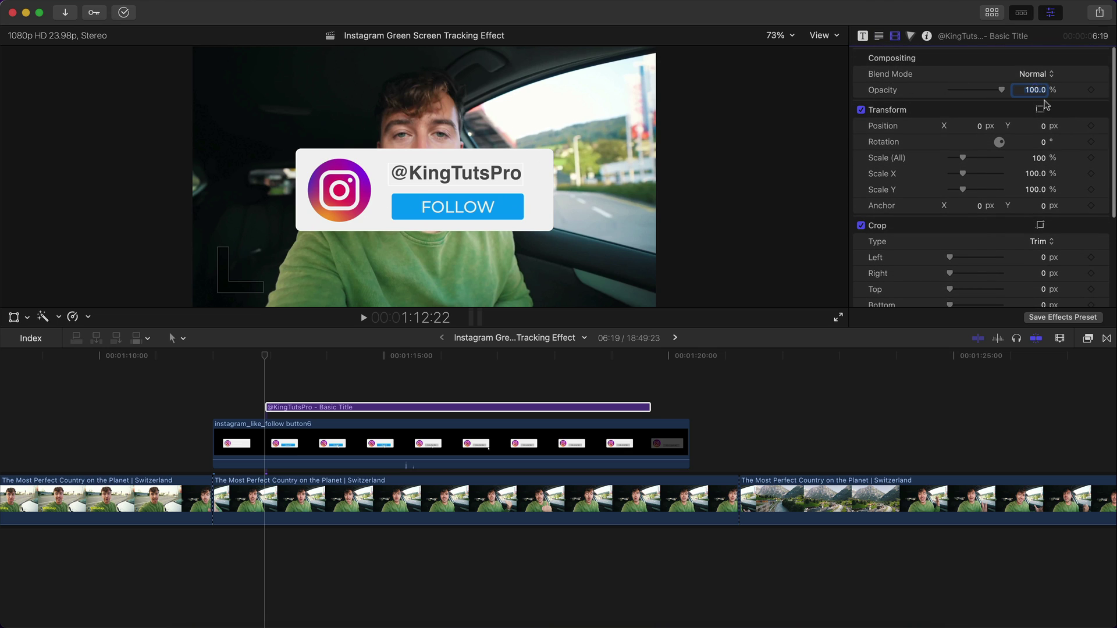
{"action": "left_click", "coordinate": [268, 364]}
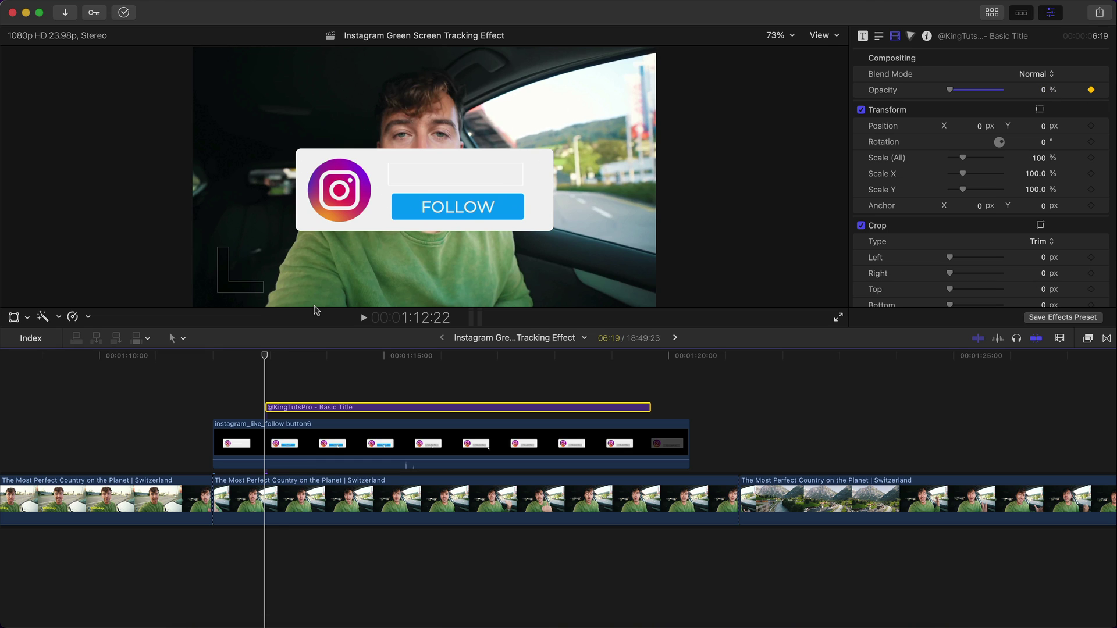
{"action": "left_click", "coordinate": [298, 356]}
{"action": "left_click_drag", "start_coordinate": [950, 89], "coordinate": [1021, 87]}
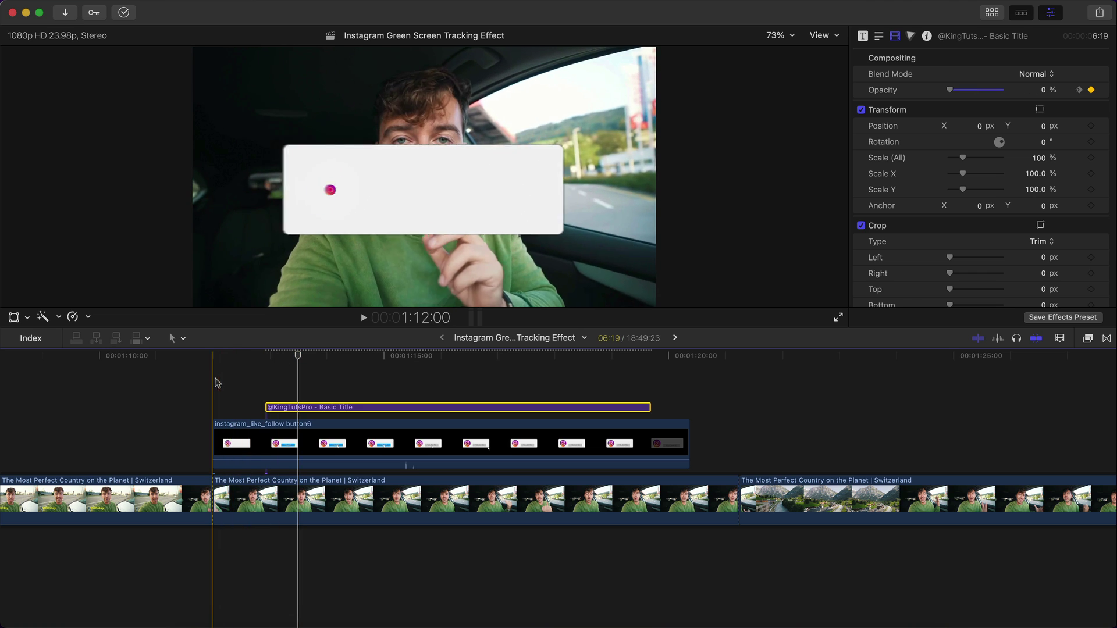
{"action": "key", "text": "space"}
{"action": "key", "text": "space"}
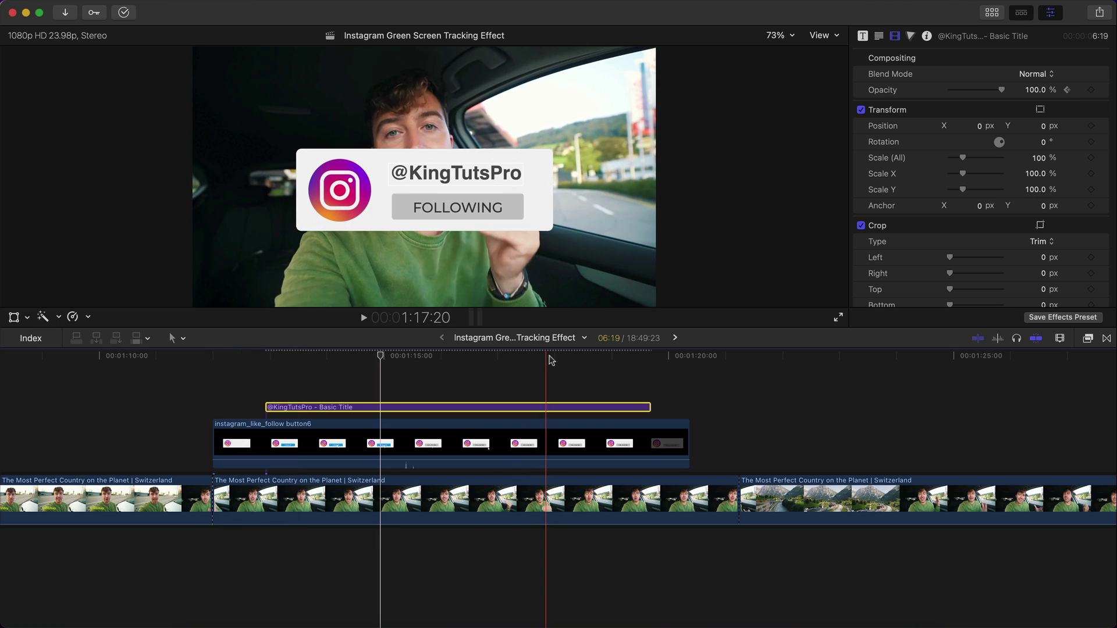
Step: Extend the title to the end of the pop-up clip and keyframe its opacity to fade out over the final second
{"action": "left_click_drag", "start_coordinate": [547, 358], "coordinate": [641, 355]}
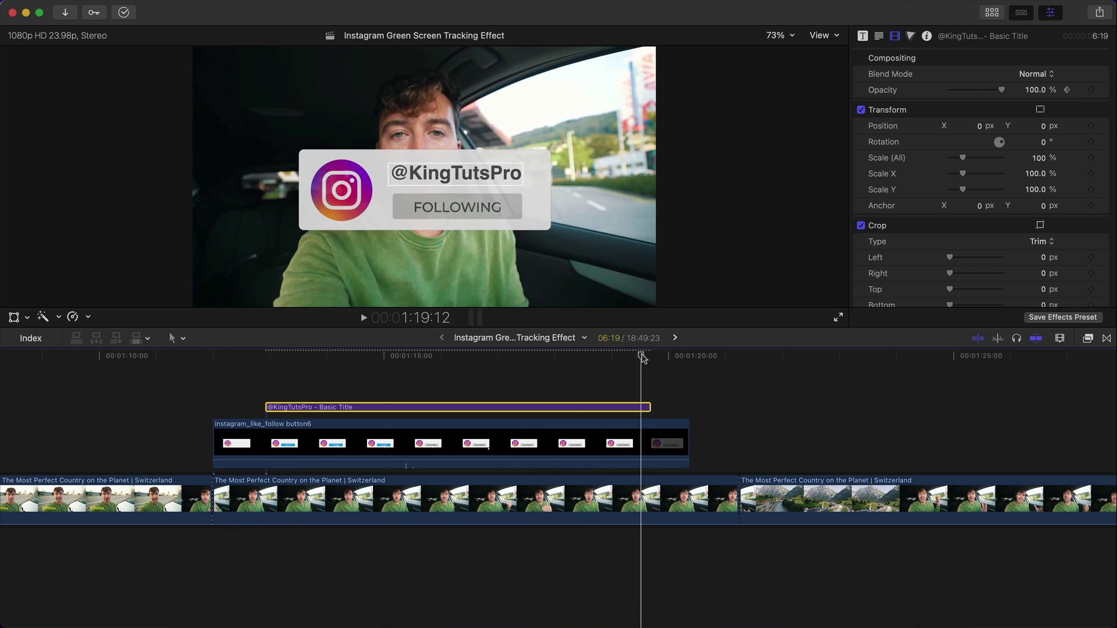
{"action": "left_click_drag", "start_coordinate": [651, 407], "coordinate": [688, 407]}
{"action": "left_click", "coordinate": [644, 408]}
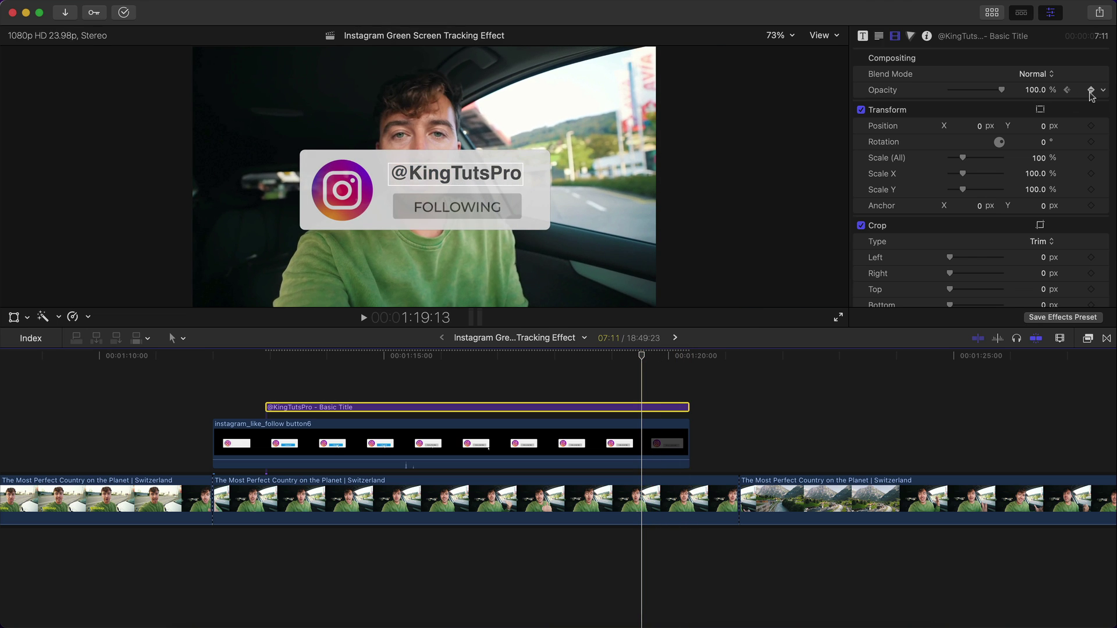
{"action": "left_click_drag", "start_coordinate": [643, 355], "coordinate": [690, 356]}
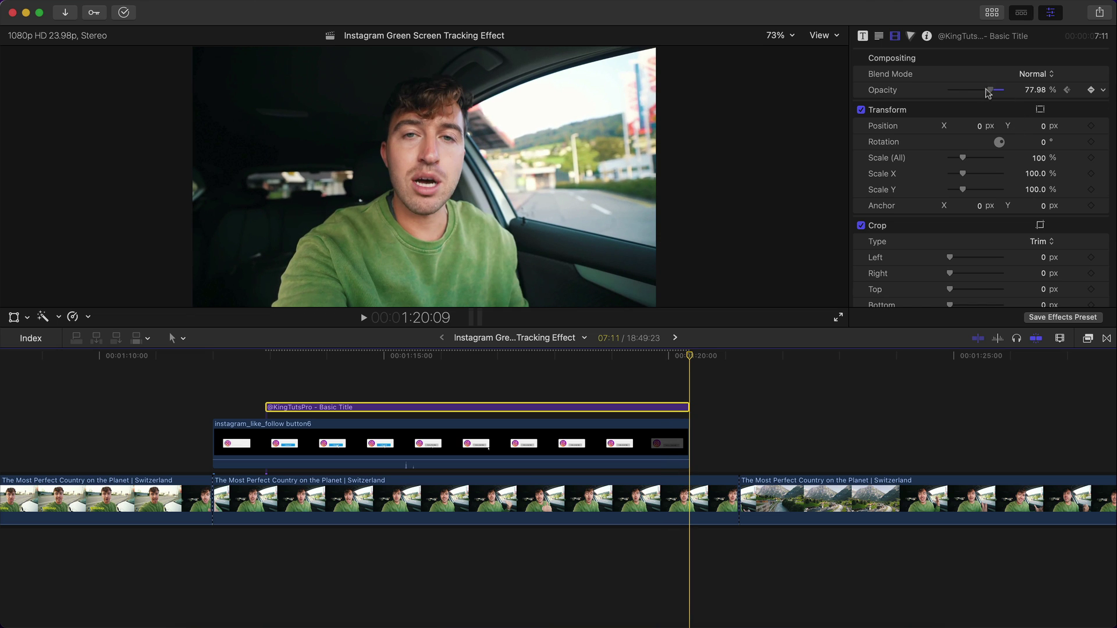
{"action": "left_click_drag", "start_coordinate": [689, 356], "coordinate": [260, 380]}
{"action": "key", "text": "space"}
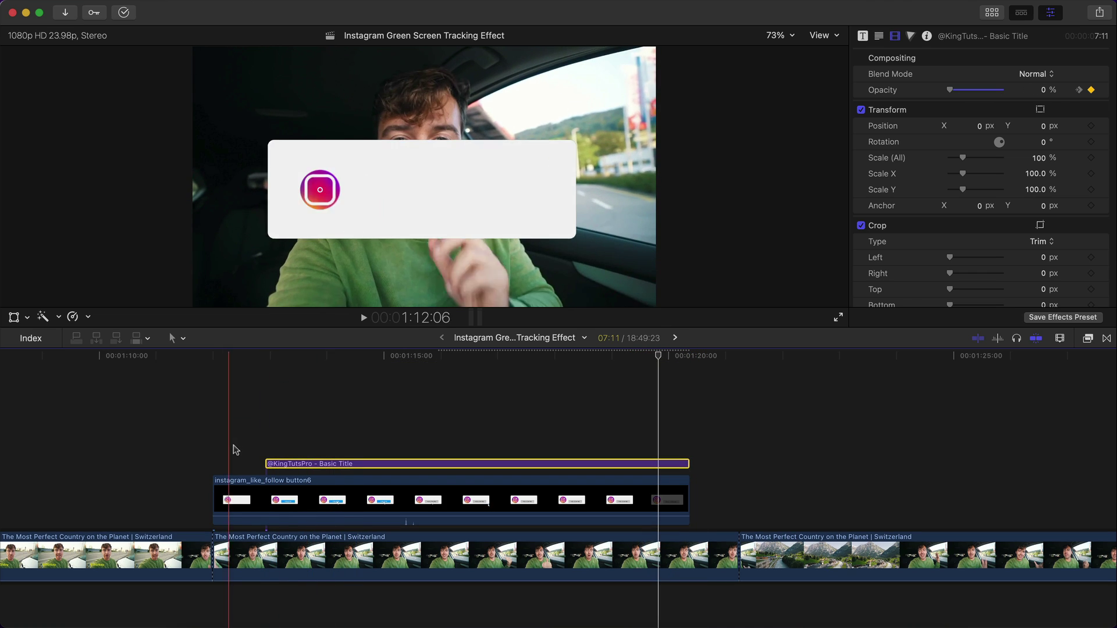
Step: Combine the title and the instagram_like_follow button6 clip into a compound clip named "instagram handle new"
{"action": "left_click_drag", "start_coordinate": [277, 442], "coordinate": [329, 501]}
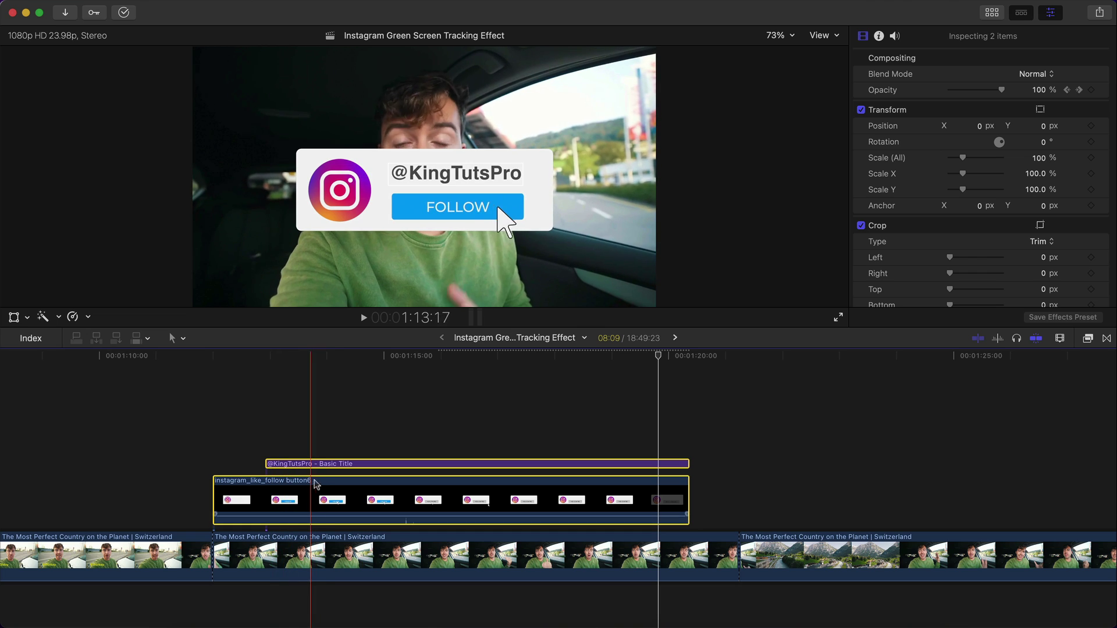
{"action": "right_click", "coordinate": [327, 498]}
{"action": "left_click", "coordinate": [372, 335]}
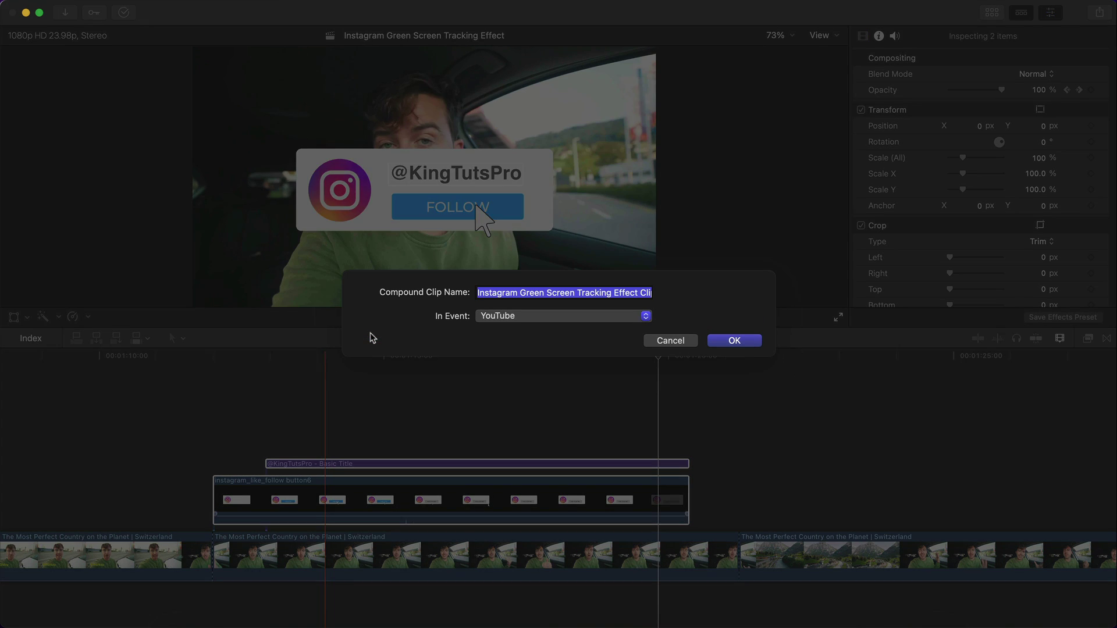
{"action": "type", "text": "i"}
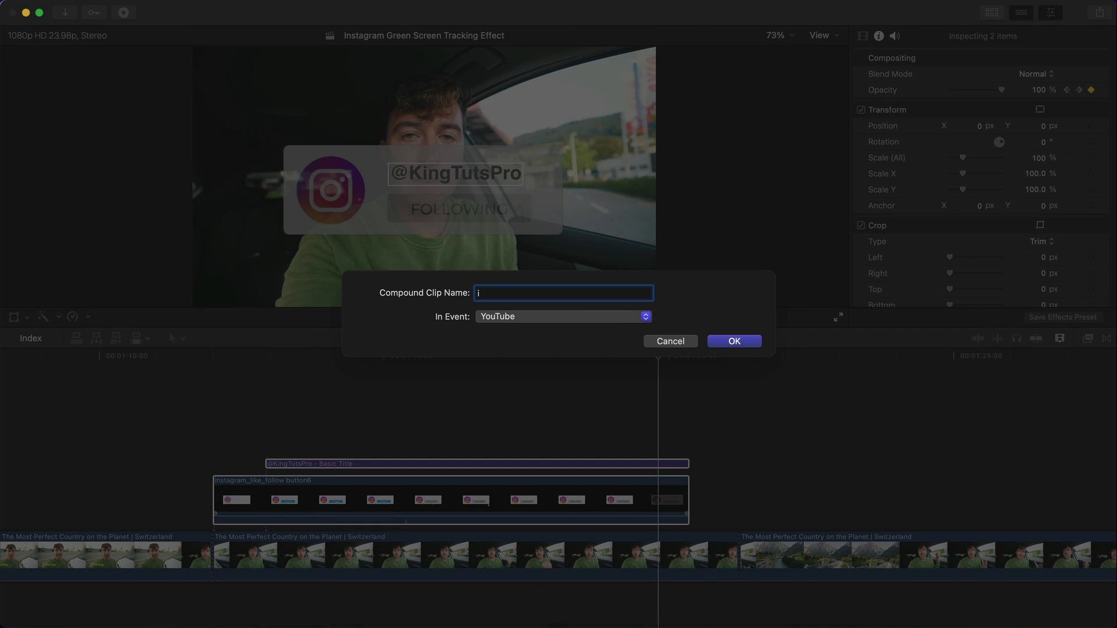
{"action": "type", "text": "nstagram handle new"}
{"action": "key", "text": "Return"}
Step: Disable the "instagram handle new" compound clip to reveal the footage beneath it
{"action": "left_click", "coordinate": [316, 555]}
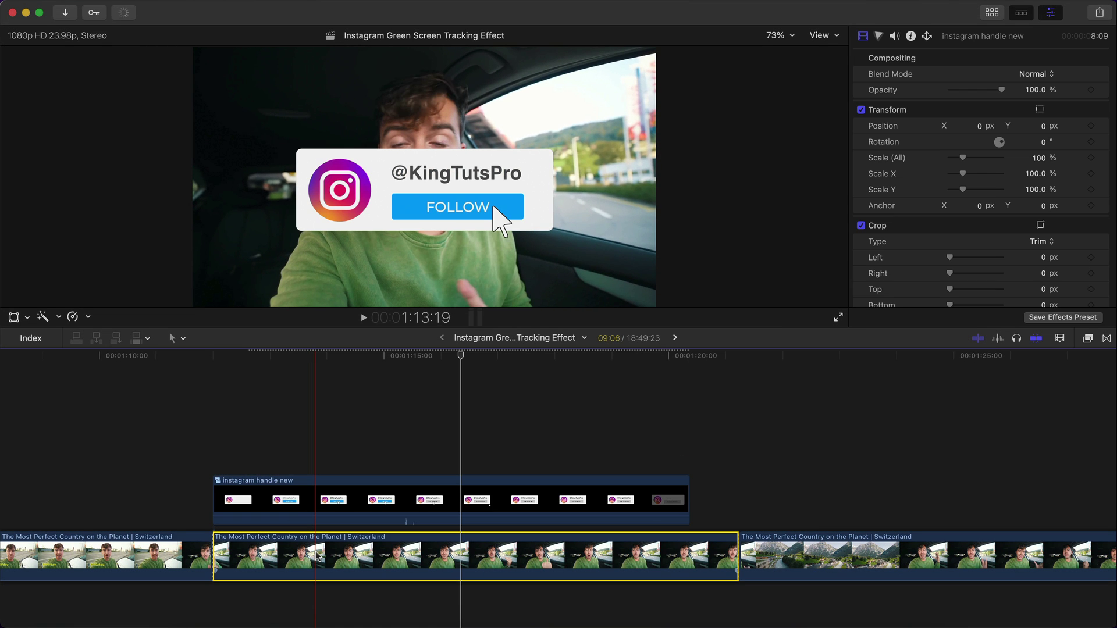
{"action": "left_click", "coordinate": [301, 512]}
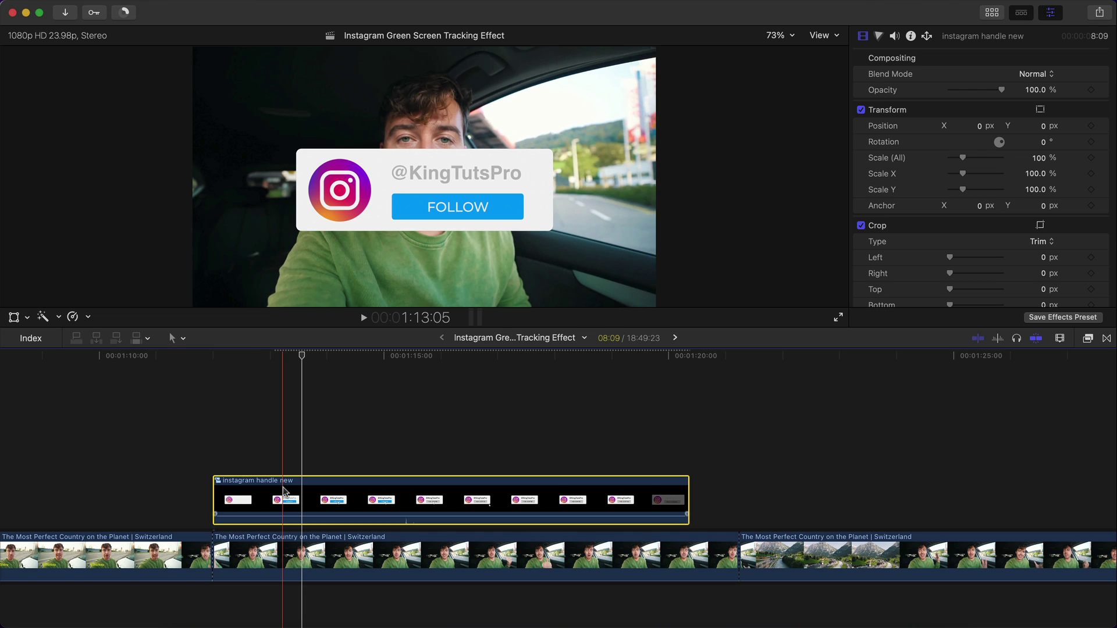
{"action": "key", "text": "v"}
Step: Delete the existing Face Track tracker from the car footage clip below the compound clip
{"action": "left_click", "coordinate": [280, 547]}
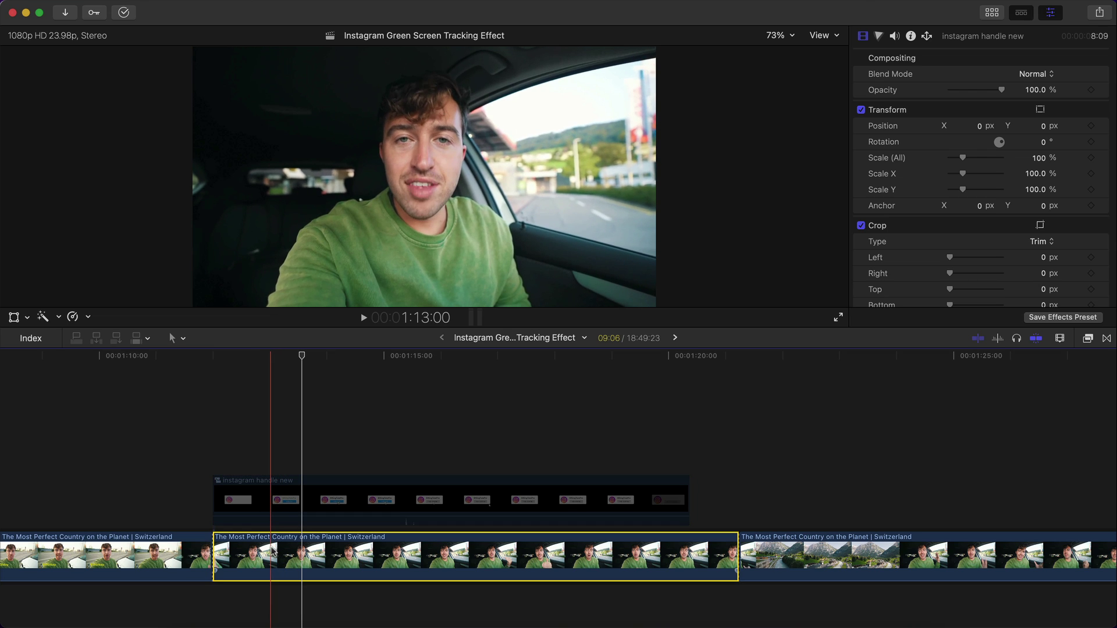
{"action": "left_click", "coordinate": [382, 358]}
{"action": "scroll", "coordinate": [975, 229], "scroll_direction": "down", "scroll_amount": 5}
{"action": "scroll", "coordinate": [974, 227], "scroll_direction": "down", "scroll_amount": 2}
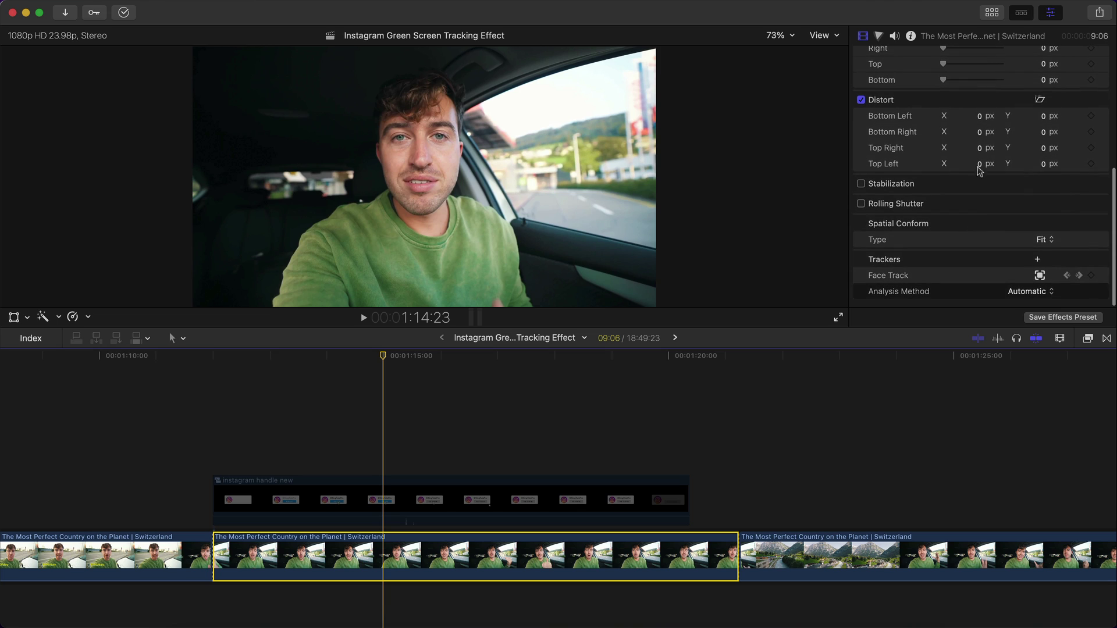
{"action": "left_click", "coordinate": [1051, 12]}
{"action": "left_click", "coordinate": [1055, 14]}
{"action": "scroll", "coordinate": [899, 235], "scroll_direction": "down", "scroll_amount": 2}
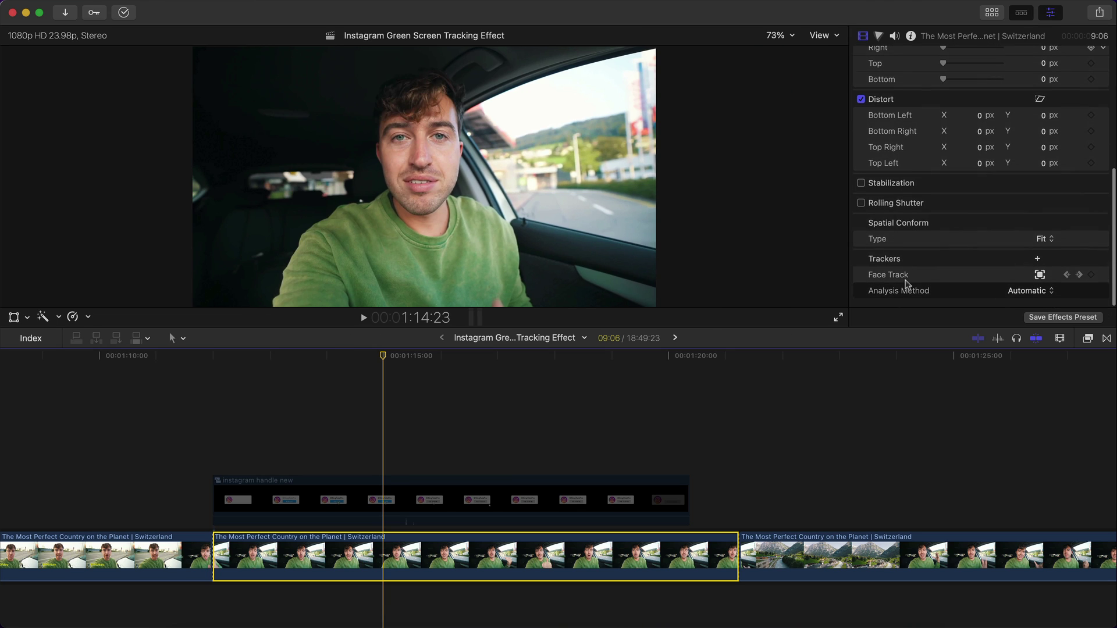
{"action": "left_click", "coordinate": [922, 276]}
{"action": "key", "text": "Delete"}
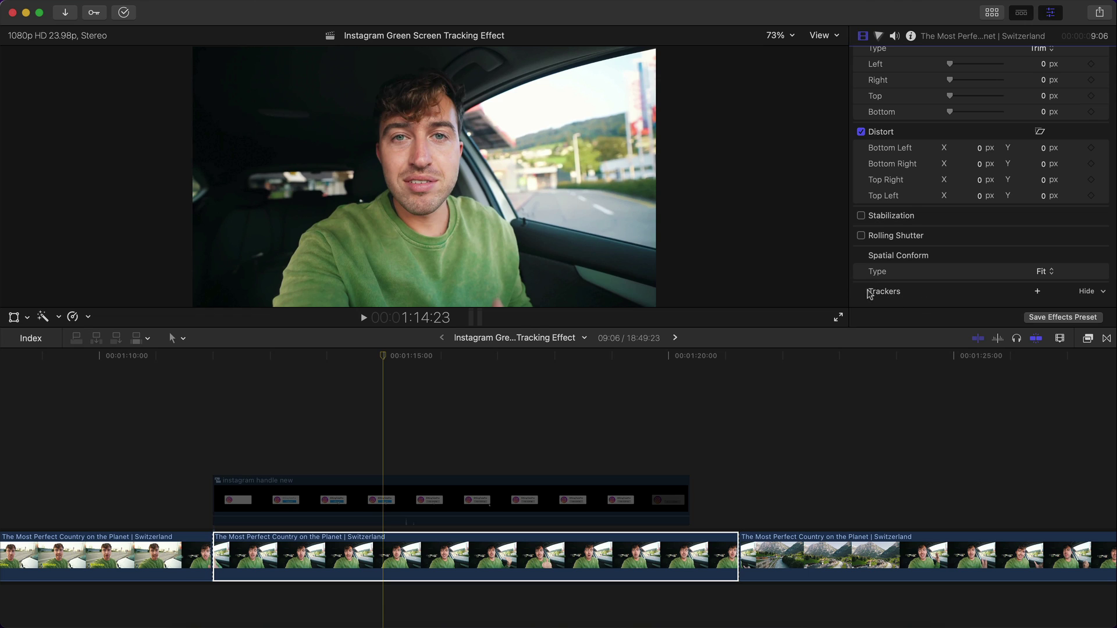
Step: Add a new tracker to the car footage and resize its rectangular grid beside the face, over the car window
{"action": "left_click", "coordinate": [1038, 292]}
{"action": "left_click_drag", "start_coordinate": [429, 173], "coordinate": [512, 184]}
{"action": "left_click_drag", "start_coordinate": [512, 119], "coordinate": [512, 135]}
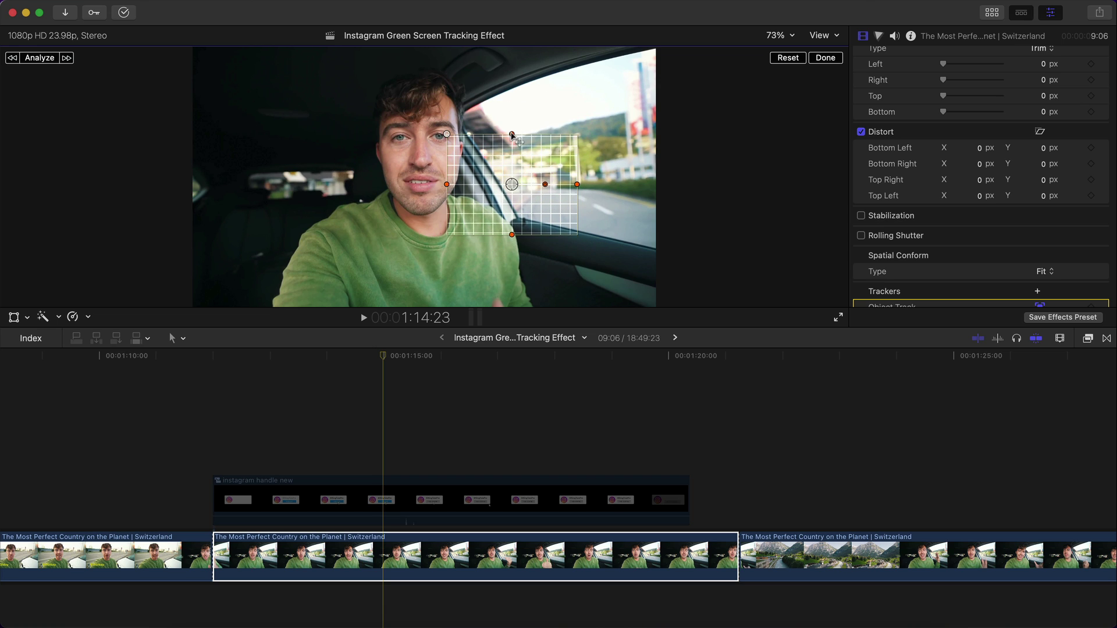
{"action": "left_click_drag", "start_coordinate": [578, 185], "coordinate": [581, 185]}
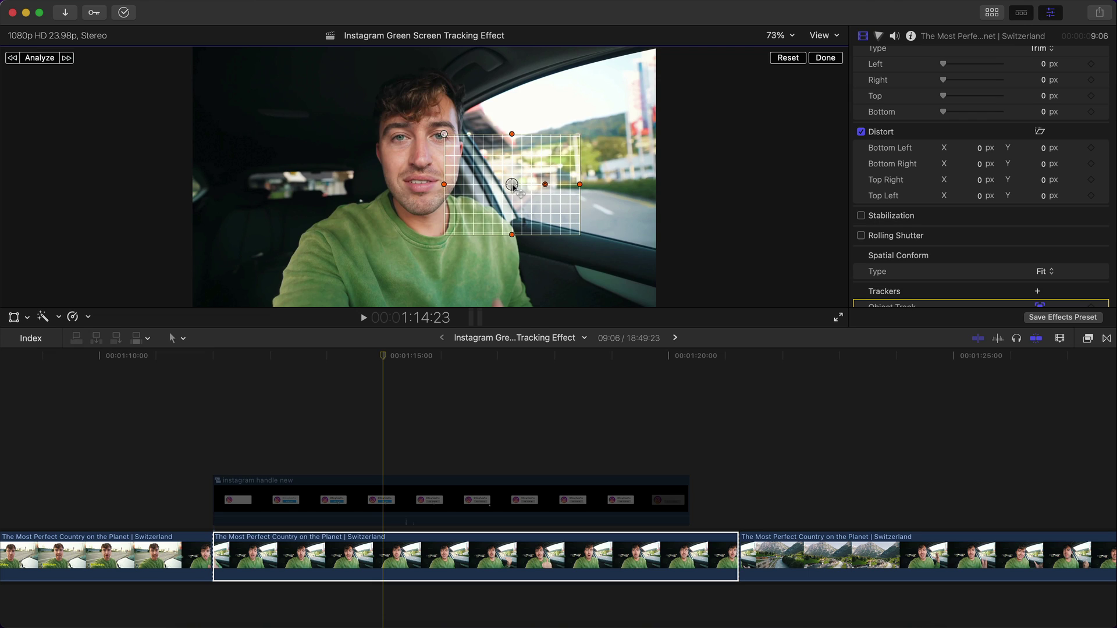
Step: Move the tracker onto the man's face and shape it into an oval that fits the face
{"action": "left_click_drag", "start_coordinate": [513, 186], "coordinate": [423, 159]}
{"action": "left_click_drag", "start_coordinate": [421, 207], "coordinate": [427, 218]}
{"action": "mouse_move", "coordinate": [489, 157]}
{"action": "left_mouse_down"}
{"action": "mouse_move", "coordinate": [465, 157]}
{"action": "mouse_move", "coordinate": [520, 157]}
{"action": "mouse_move", "coordinate": [469, 157]}
{"action": "left_mouse_up"}
{"action": "left_click_drag", "start_coordinate": [421, 97], "coordinate": [421, 100]}
{"action": "left_click_drag", "start_coordinate": [421, 158], "coordinate": [453, 156]}
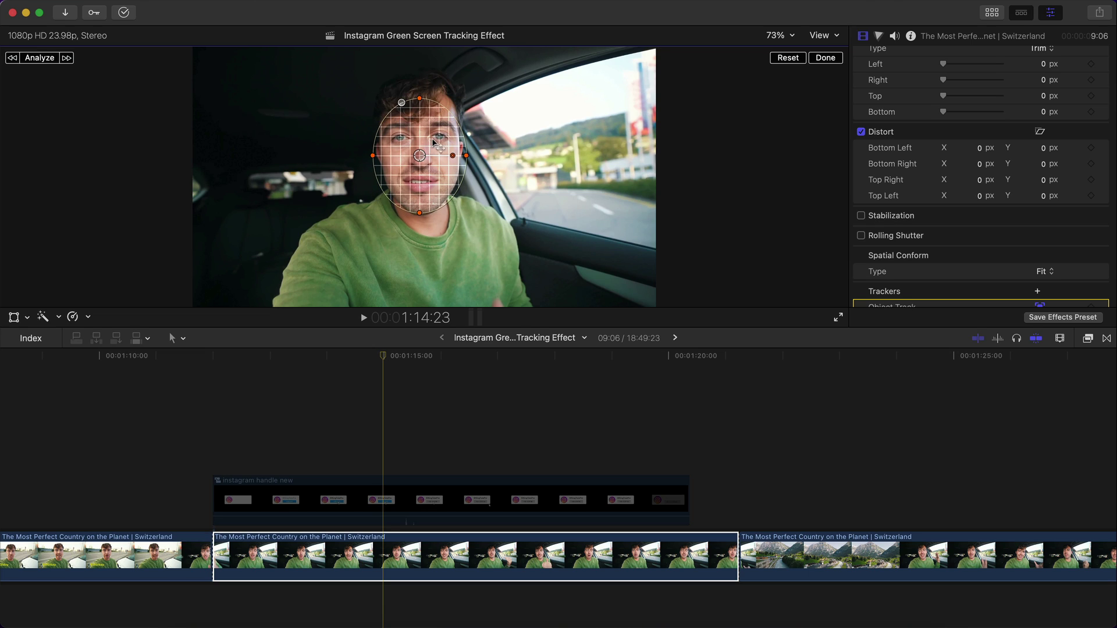
Step: Enlarge and recentre the tracker oval so it surrounds the whole head from hair to below the chin
{"action": "left_click_drag", "start_coordinate": [373, 97], "coordinate": [449, 118]}
{"action": "mouse_move", "coordinate": [420, 213]}
{"action": "left_mouse_down"}
{"action": "mouse_move", "coordinate": [421, 235]}
{"action": "mouse_move", "coordinate": [422, 219]}
{"action": "left_mouse_up"}
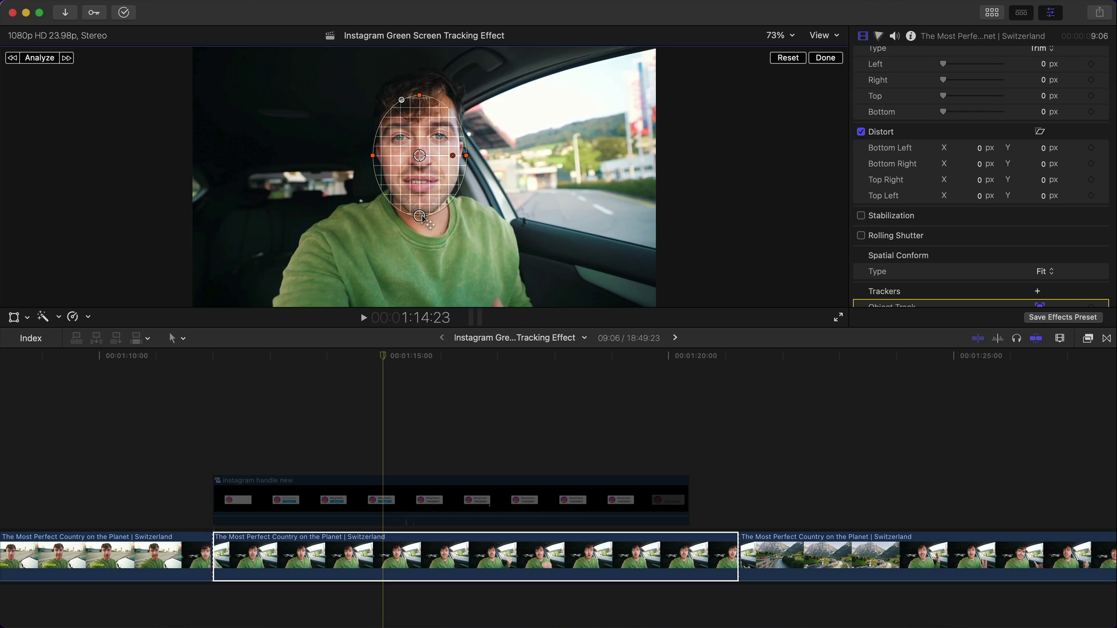
{"action": "left_click_drag", "start_coordinate": [420, 152], "coordinate": [419, 150]}
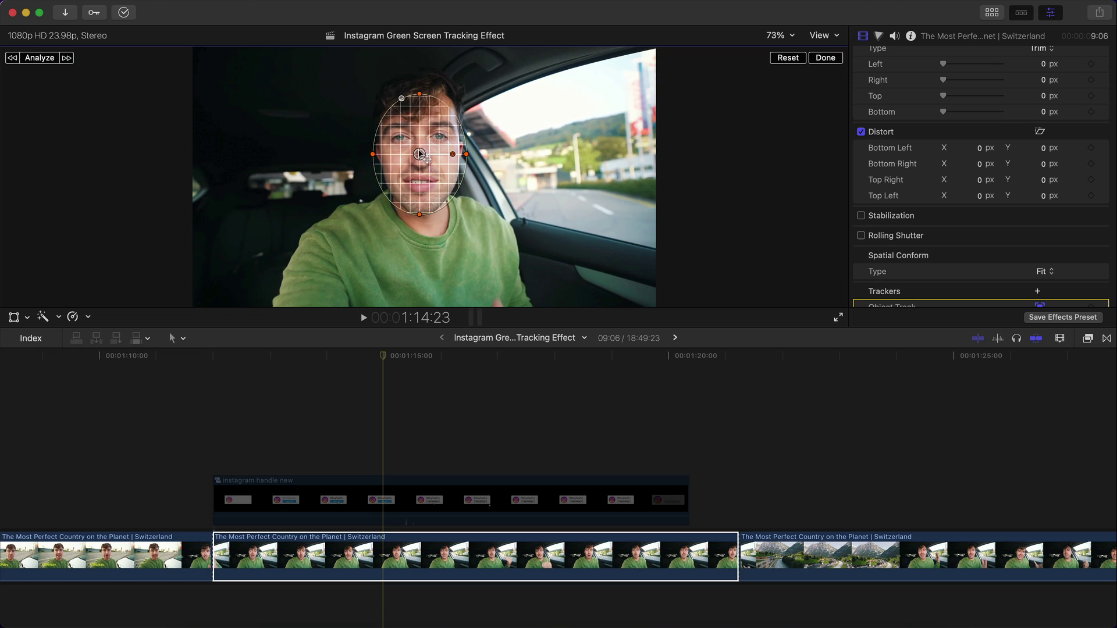
{"action": "left_click_drag", "start_coordinate": [421, 213], "coordinate": [420, 217]}
{"action": "left_click_drag", "start_coordinate": [470, 158], "coordinate": [421, 153]}
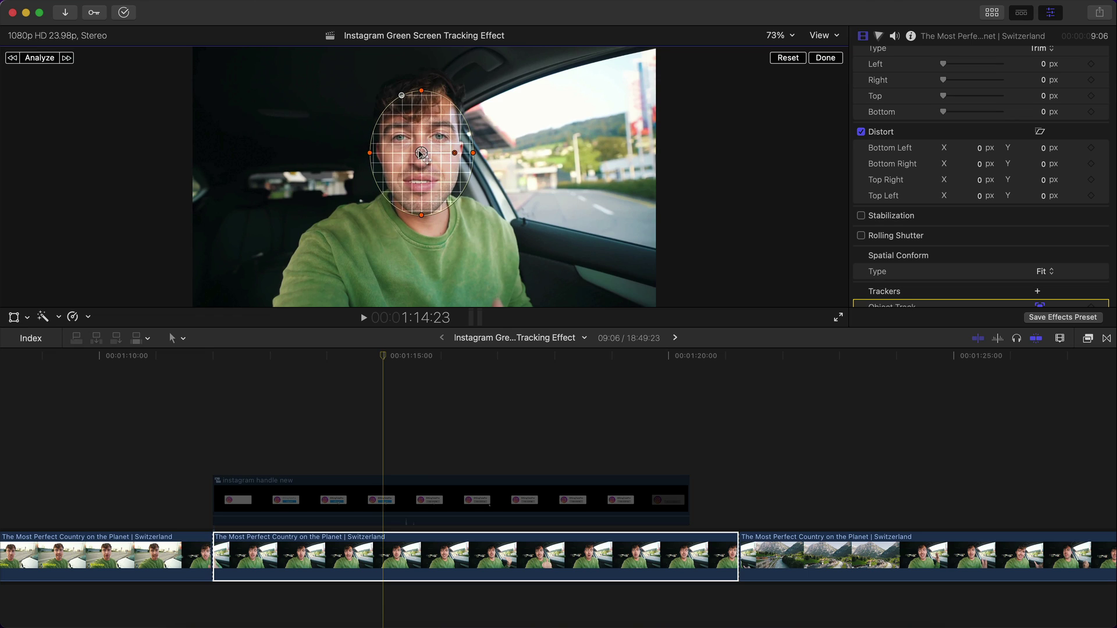
{"action": "left_click_drag", "start_coordinate": [421, 215], "coordinate": [420, 223]}
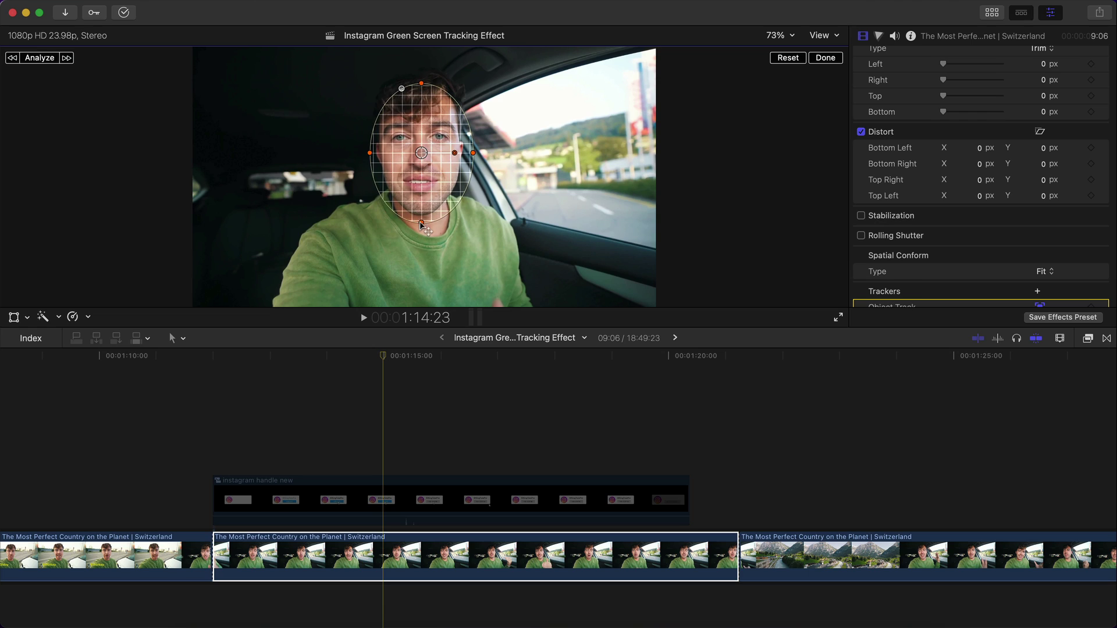
{"action": "left_click_drag", "start_coordinate": [474, 153], "coordinate": [421, 153]}
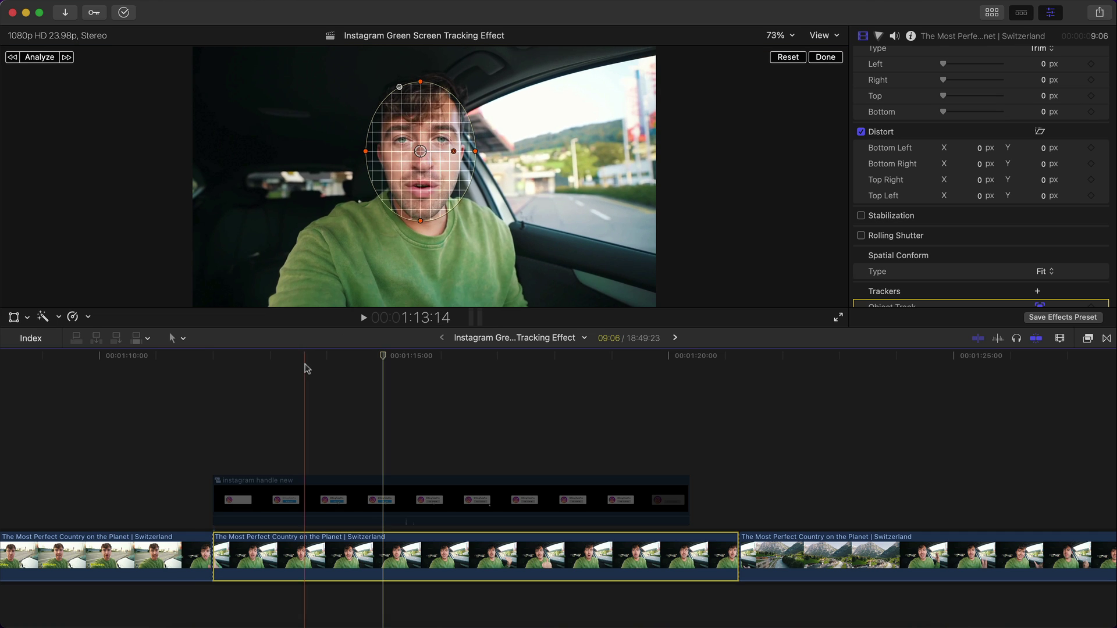
Step: Align the tracker oval with the face at the clip's start (1:12:00) and analyze the clip's movement
{"action": "left_click_drag", "start_coordinate": [382, 353], "coordinate": [216, 377]}
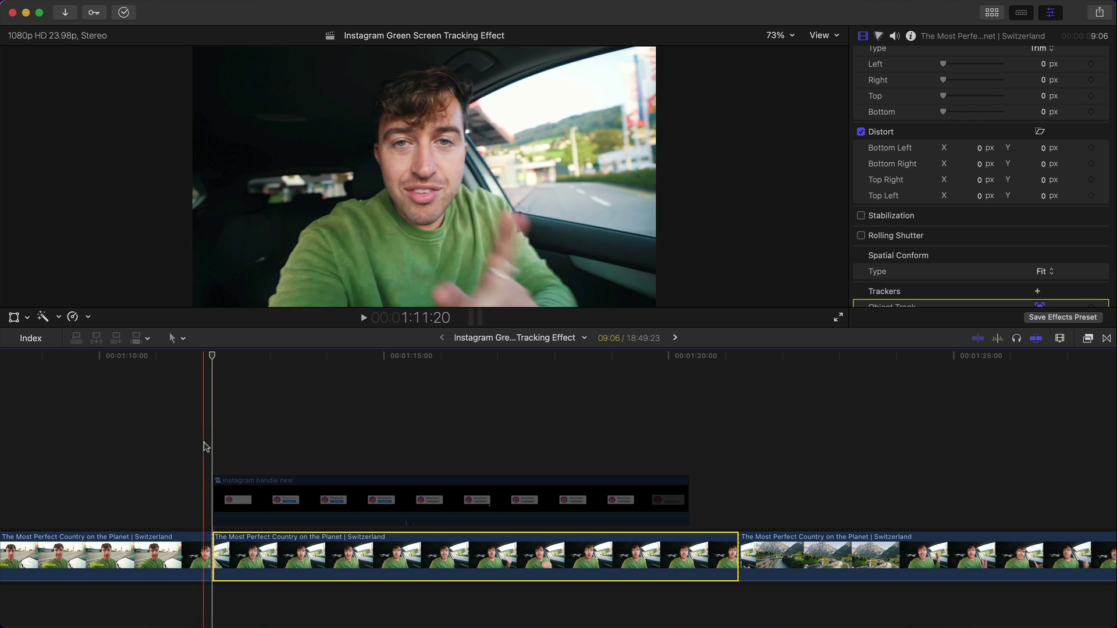
{"action": "scroll", "coordinate": [204, 451], "scroll_direction": "left", "scroll_amount": 2}
{"action": "left_click_drag", "start_coordinate": [420, 152], "coordinate": [422, 154]}
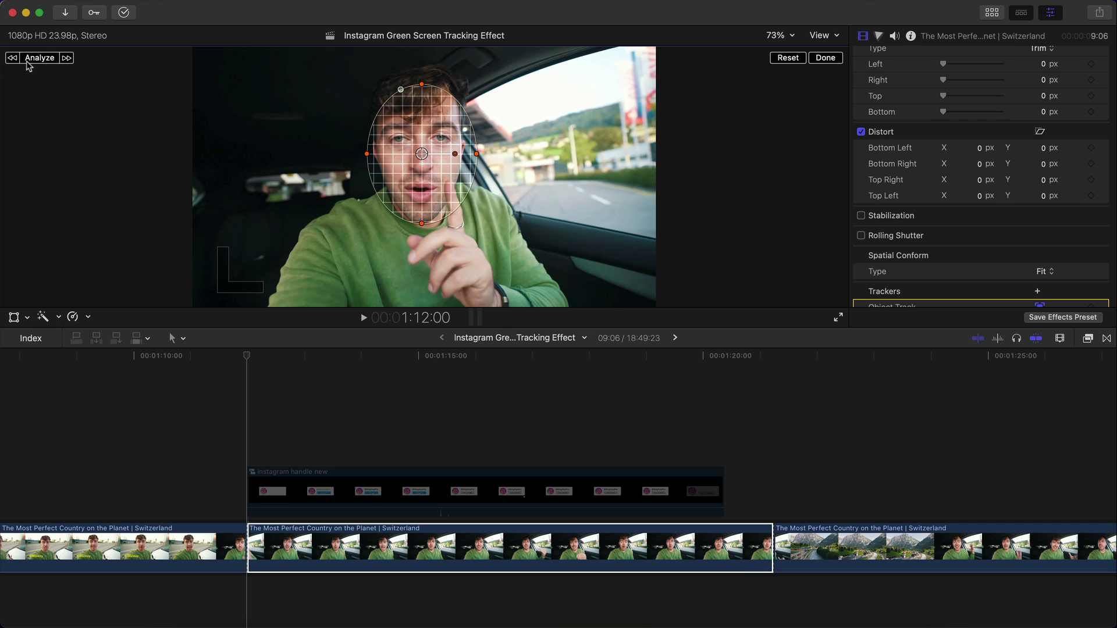
{"action": "left_click", "coordinate": [267, 335]}
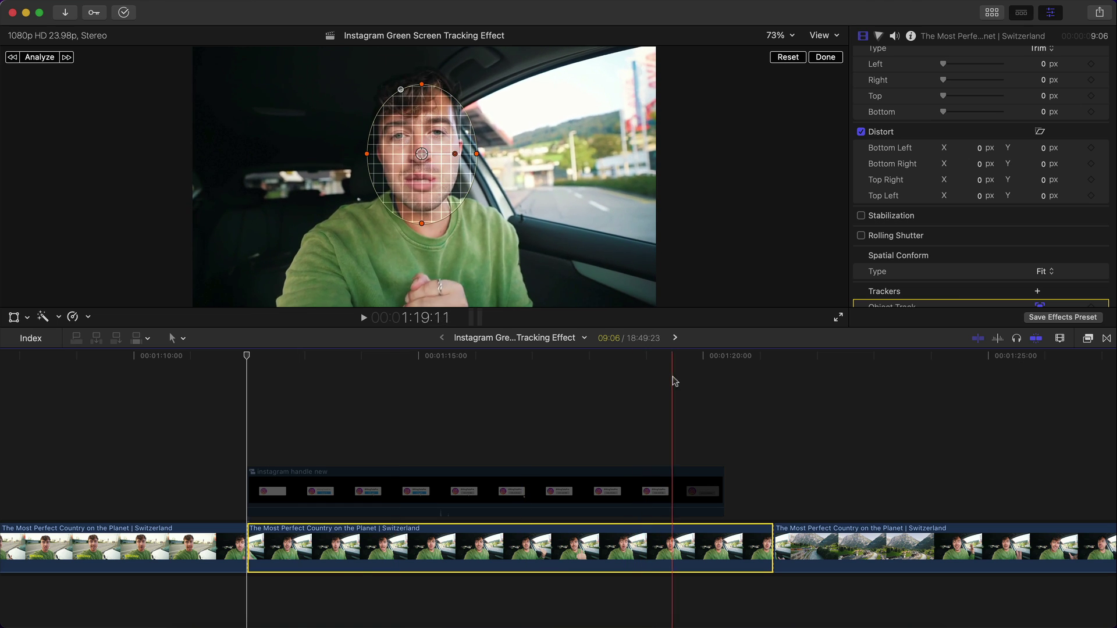
{"action": "left_click", "coordinate": [40, 57]}
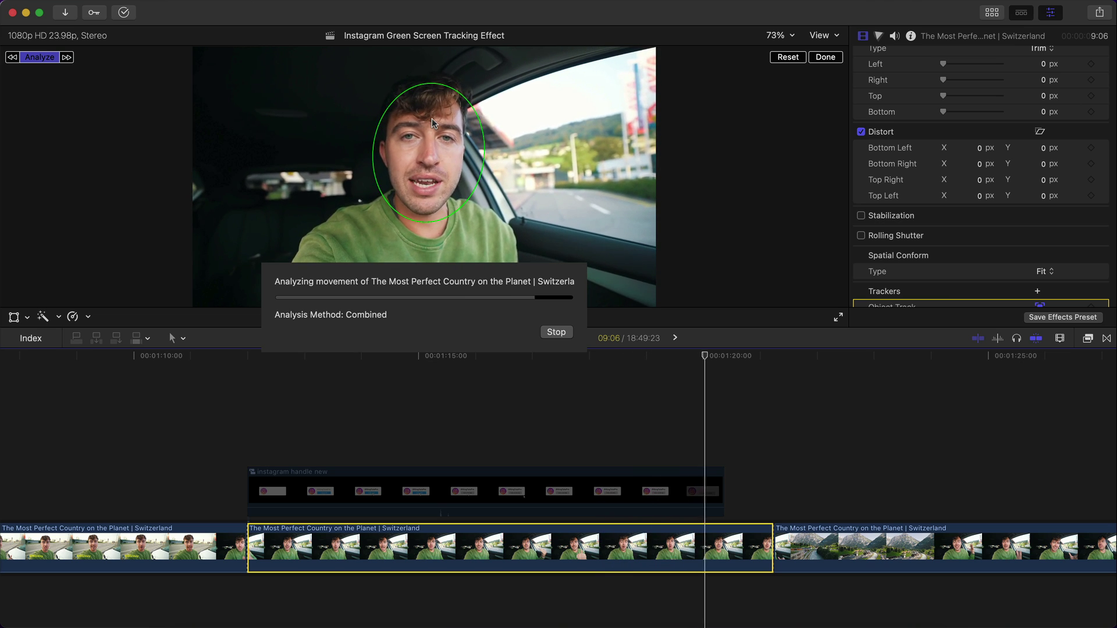
Step: Play back the tracked footage and review the analysis method options for the object tracker
{"action": "left_click_drag", "start_coordinate": [266, 358], "coordinate": [392, 357]}
{"action": "key", "text": "space"}
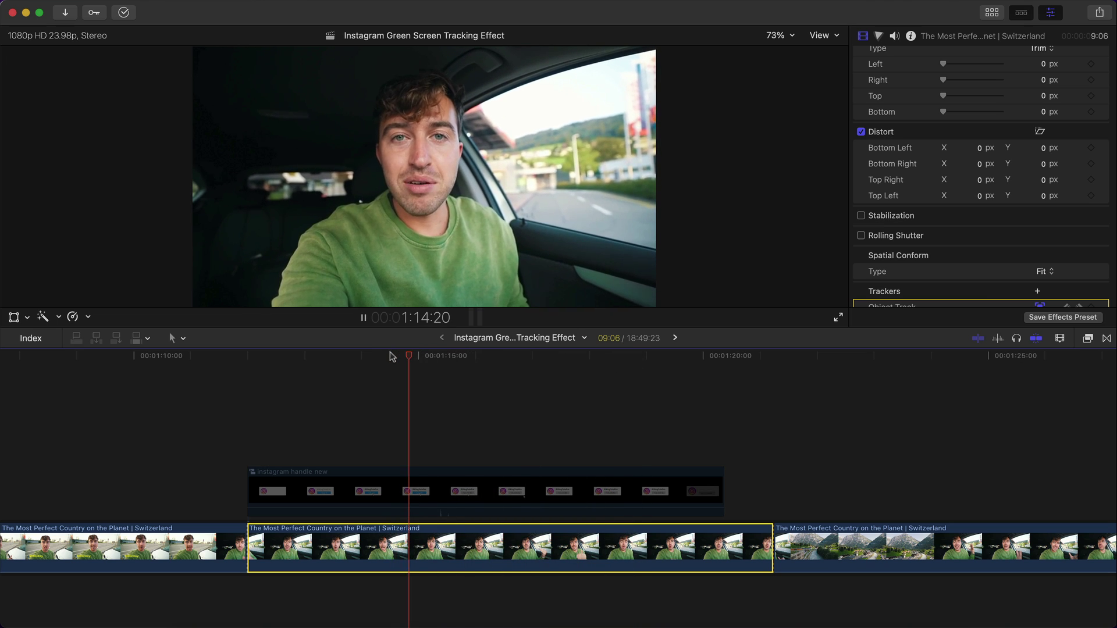
{"action": "key", "text": "space"}
{"action": "scroll", "coordinate": [930, 213], "scroll_direction": "down", "scroll_amount": 2}
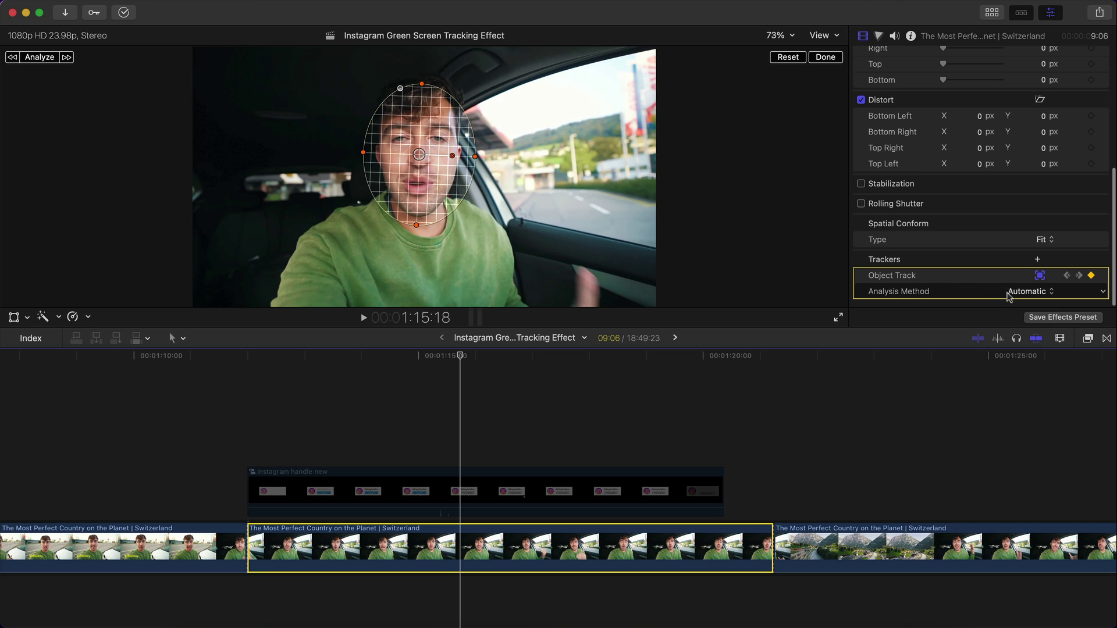
{"action": "left_click", "coordinate": [1025, 293]}
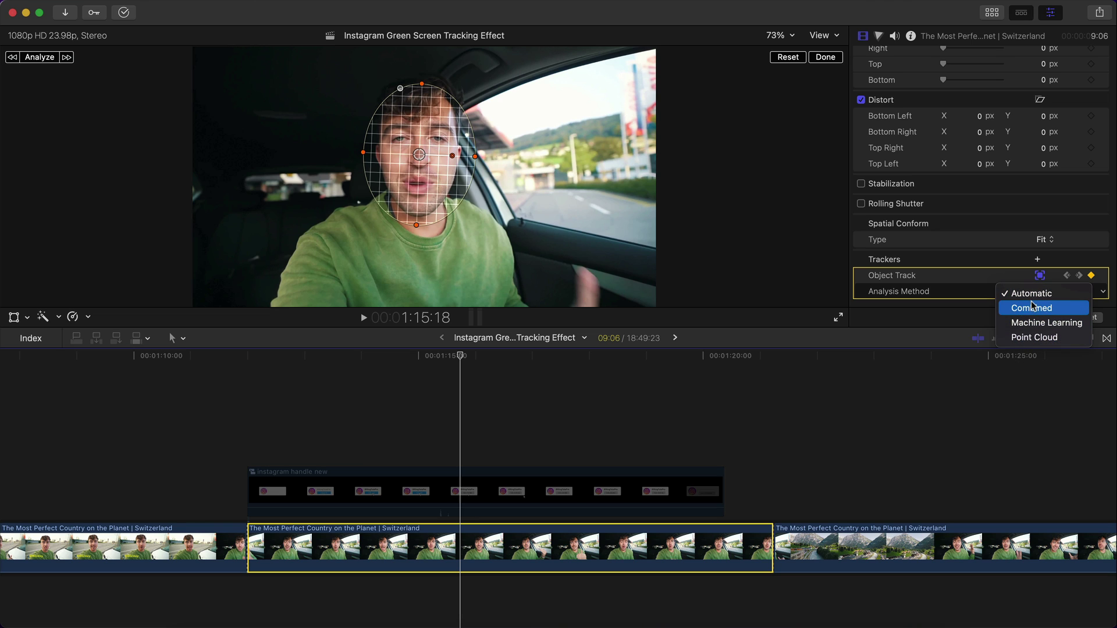
{"action": "left_click", "coordinate": [997, 277]}
Step: Re-enable the "instagram handle new" compound clip and place the playhead at 1:12:20 within it
{"action": "left_click", "coordinate": [314, 443]}
{"action": "left_click", "coordinate": [287, 478]}
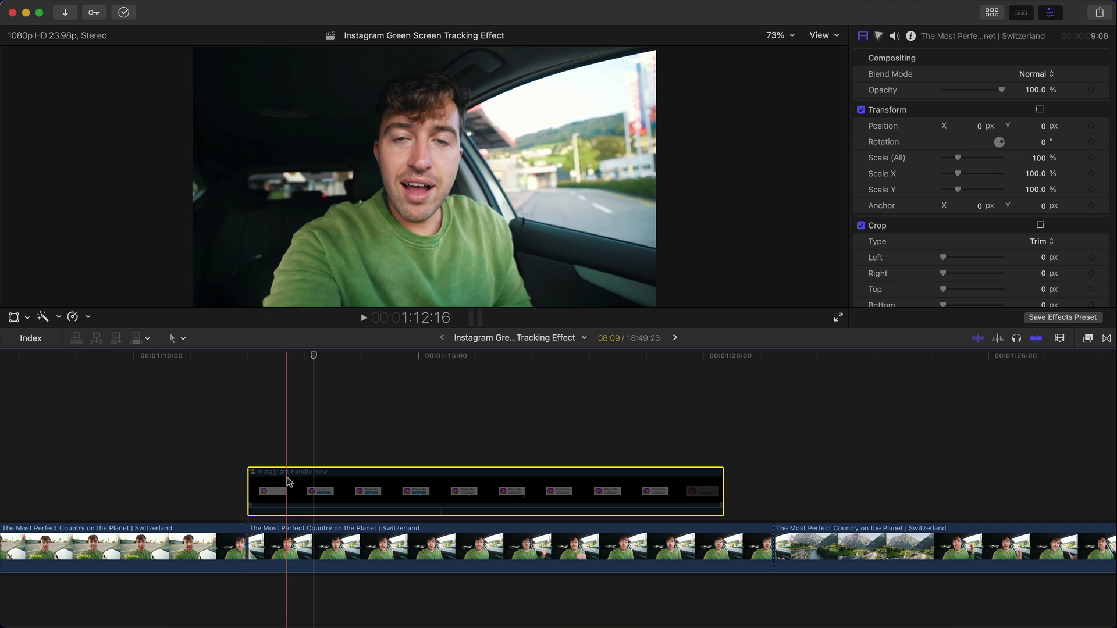
{"action": "key", "text": "v"}
{"action": "left_click", "coordinate": [296, 359]}
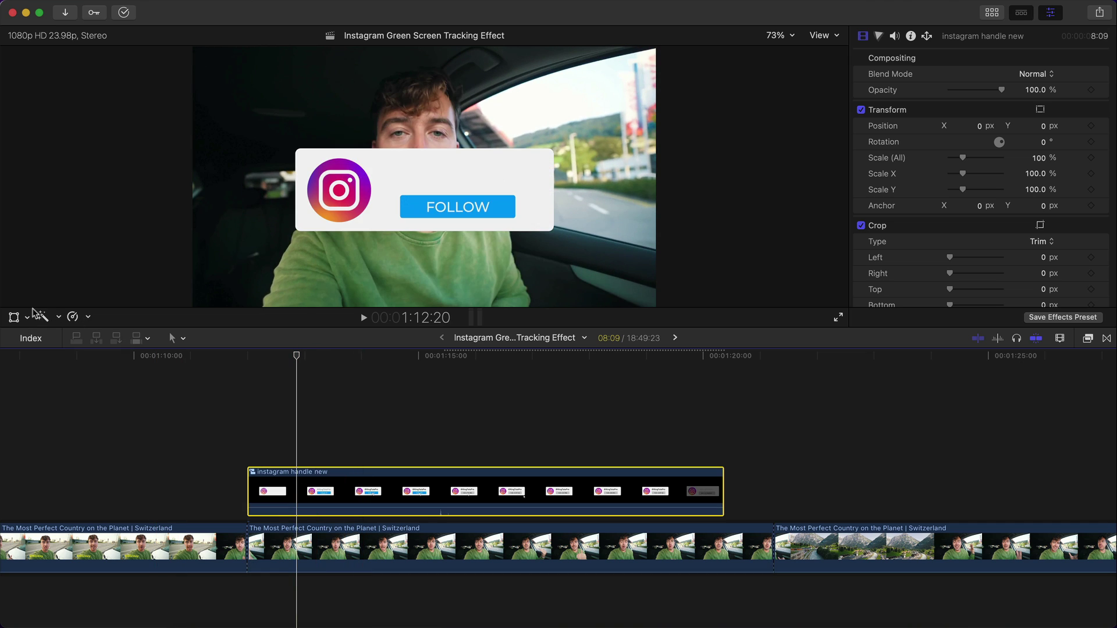
Step: Show the transform controls for the "instagram handle new" clip
{"action": "left_click", "coordinate": [13, 317]}
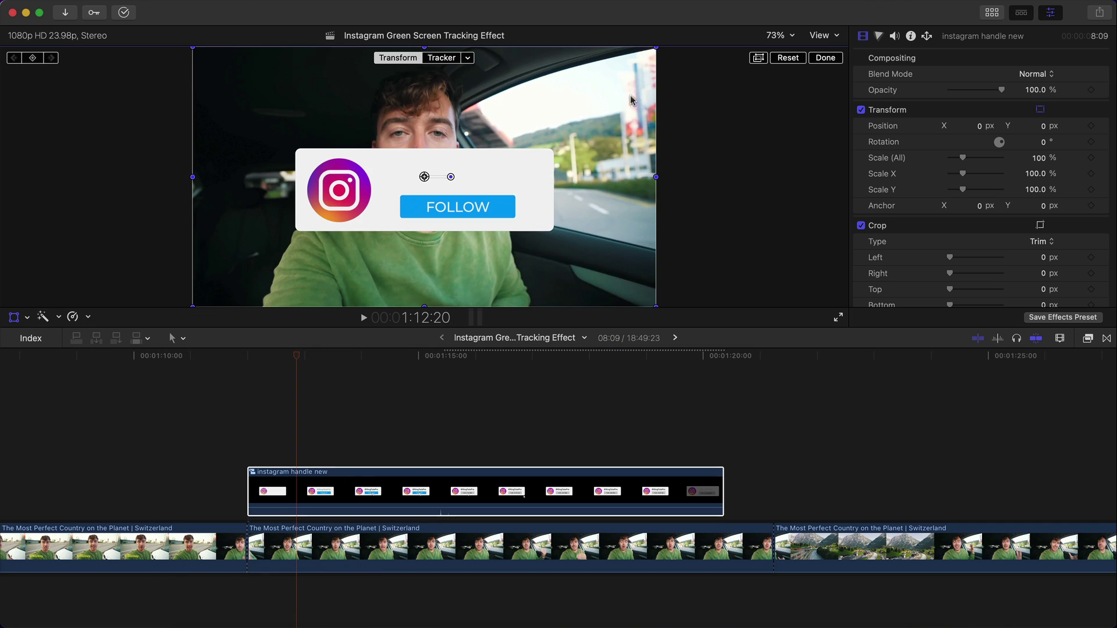
{"action": "left_click_drag", "start_coordinate": [656, 48], "coordinate": [471, 138]}
{"action": "left_click_drag", "start_coordinate": [425, 174], "coordinate": [490, 140]}
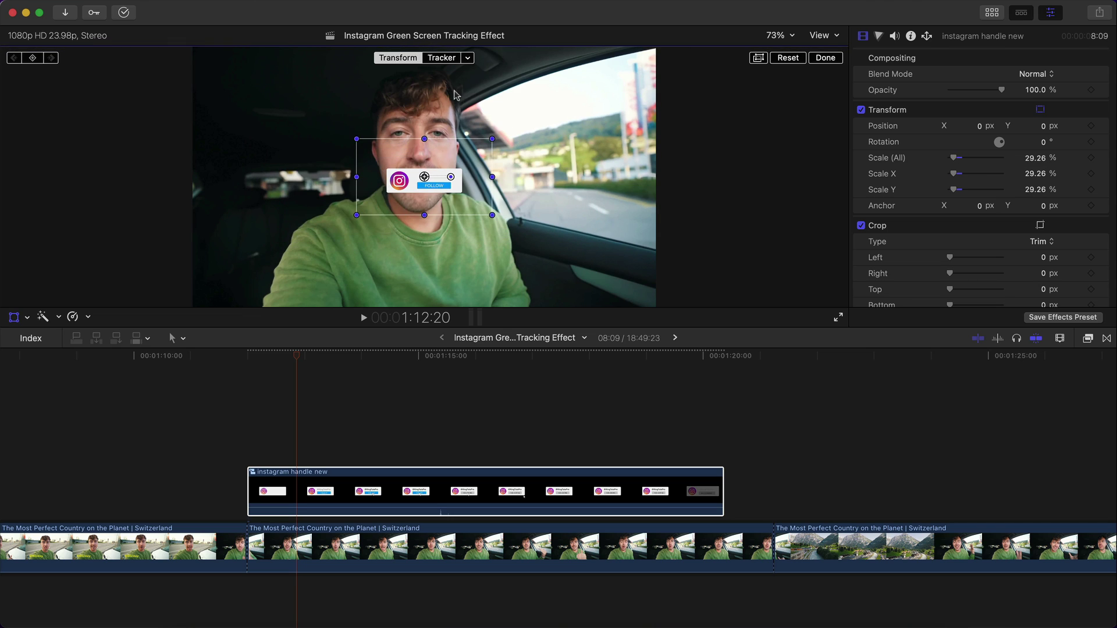
{"action": "key", "text": "super+z"}
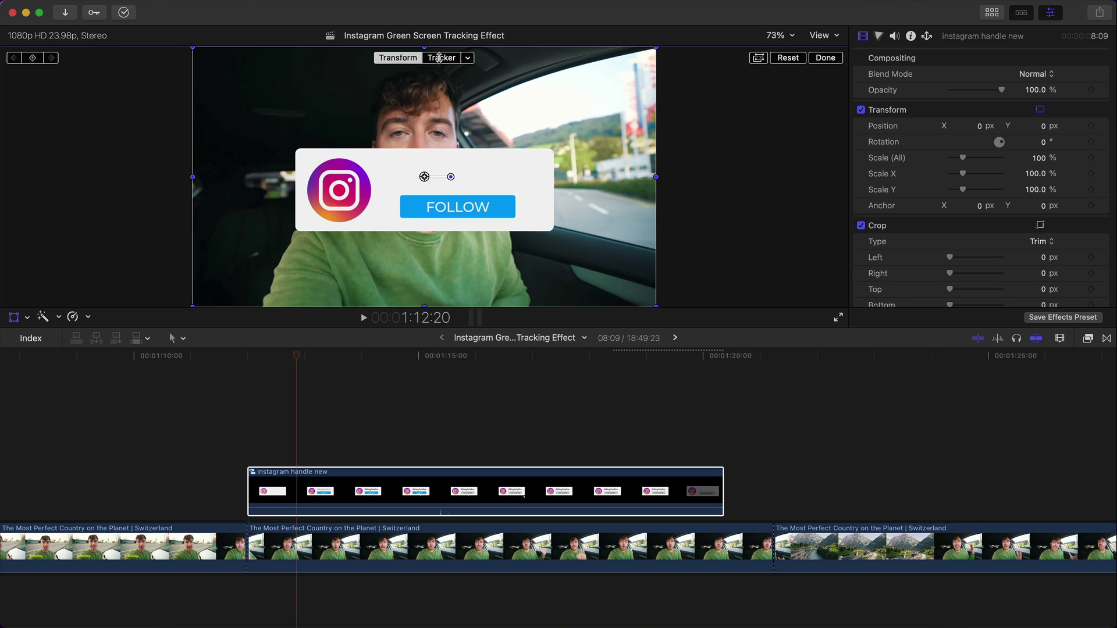
{"action": "left_click", "coordinate": [439, 58]}
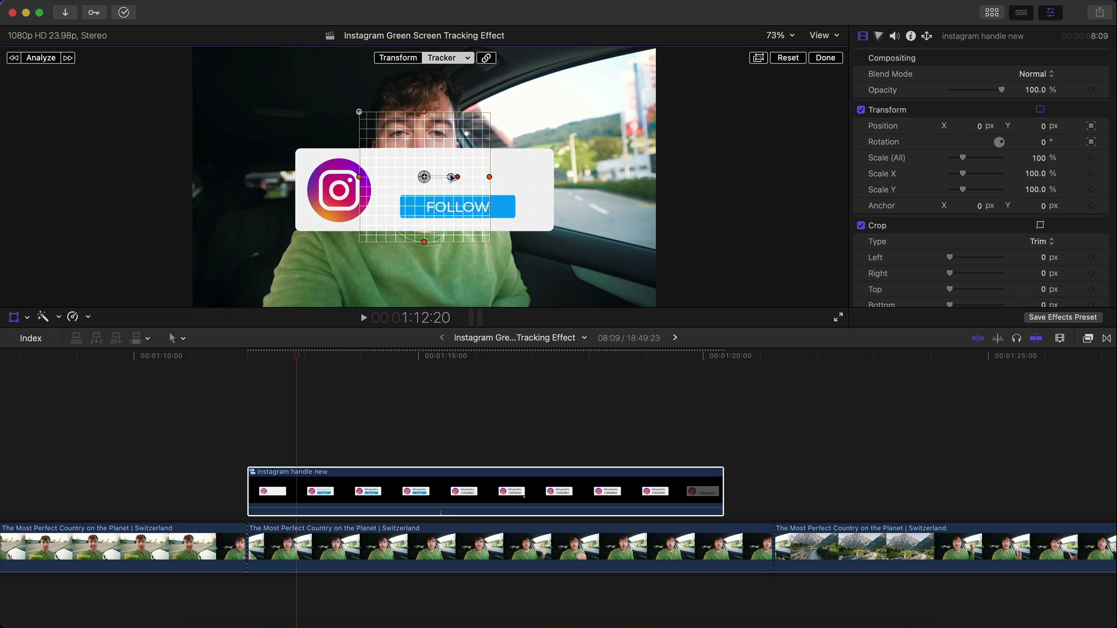
{"action": "left_click", "coordinate": [443, 62]}
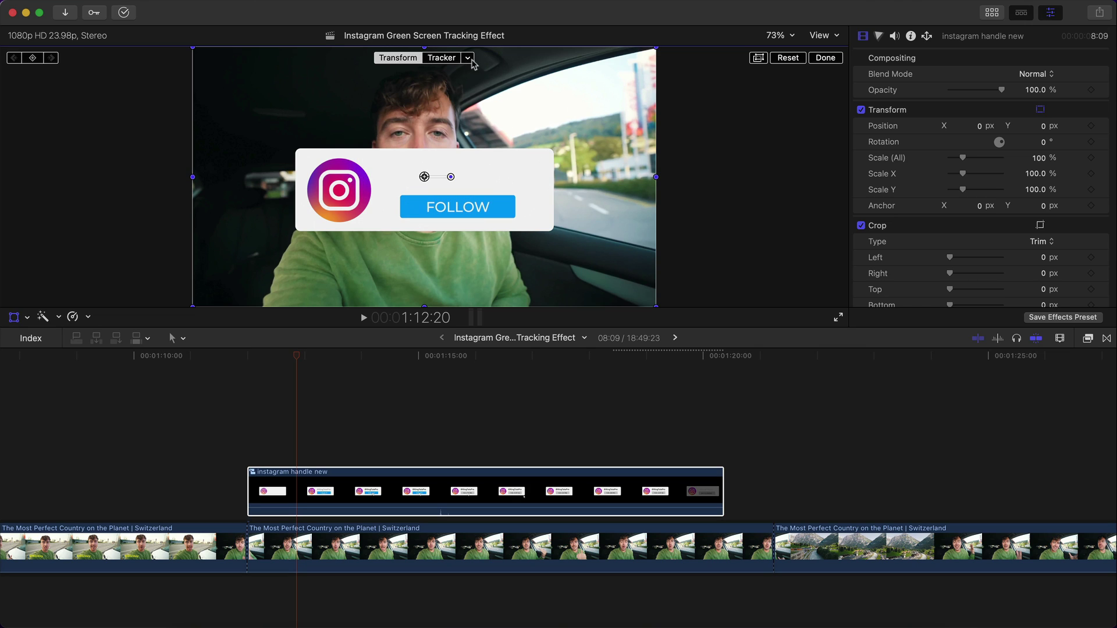
Step: Attach the "instagram handle new" clip to the car footage's existing Object Track as its tracker source
{"action": "left_click", "coordinate": [468, 58]}
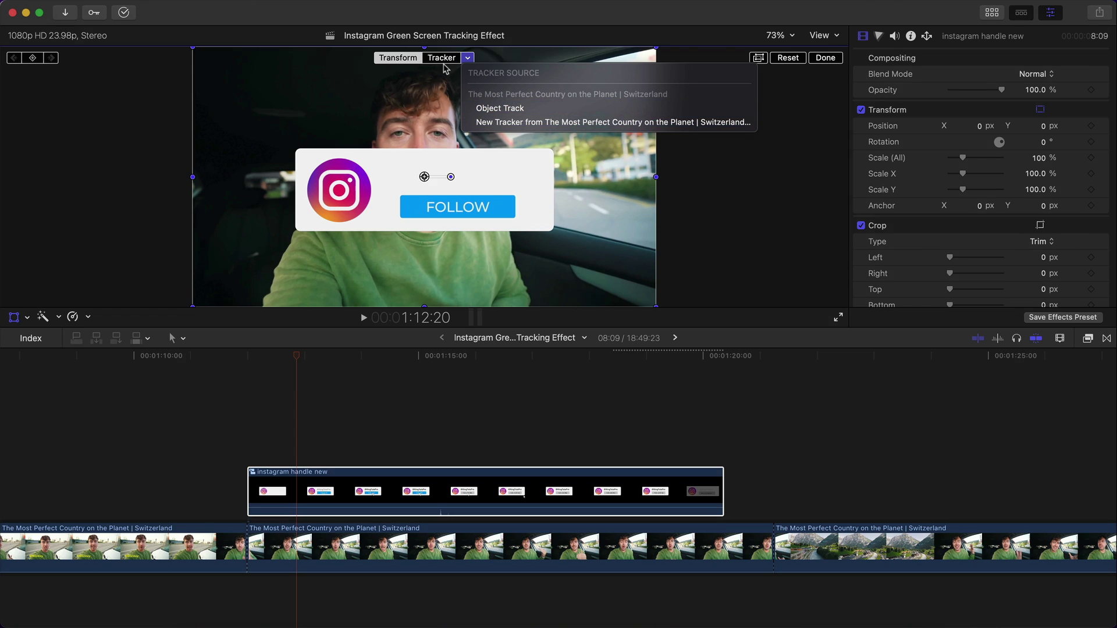
{"action": "left_click", "coordinate": [512, 109]}
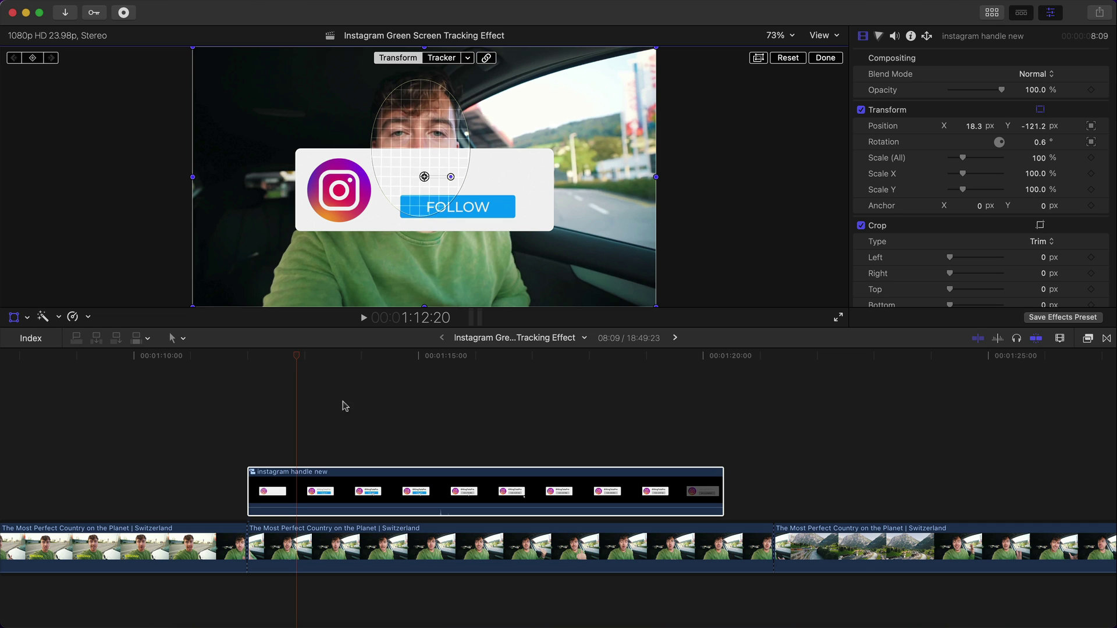
Step: At 1:13:06, scale the Instagram pop-up to about 66% and place it in the frame's lower right, around X 544.7, Y -393.1 px
{"action": "mouse_move", "coordinate": [298, 356]}
{"action": "left_mouse_down"}
{"action": "mouse_move", "coordinate": [262, 355]}
{"action": "mouse_move", "coordinate": [320, 356]}
{"action": "left_mouse_up"}
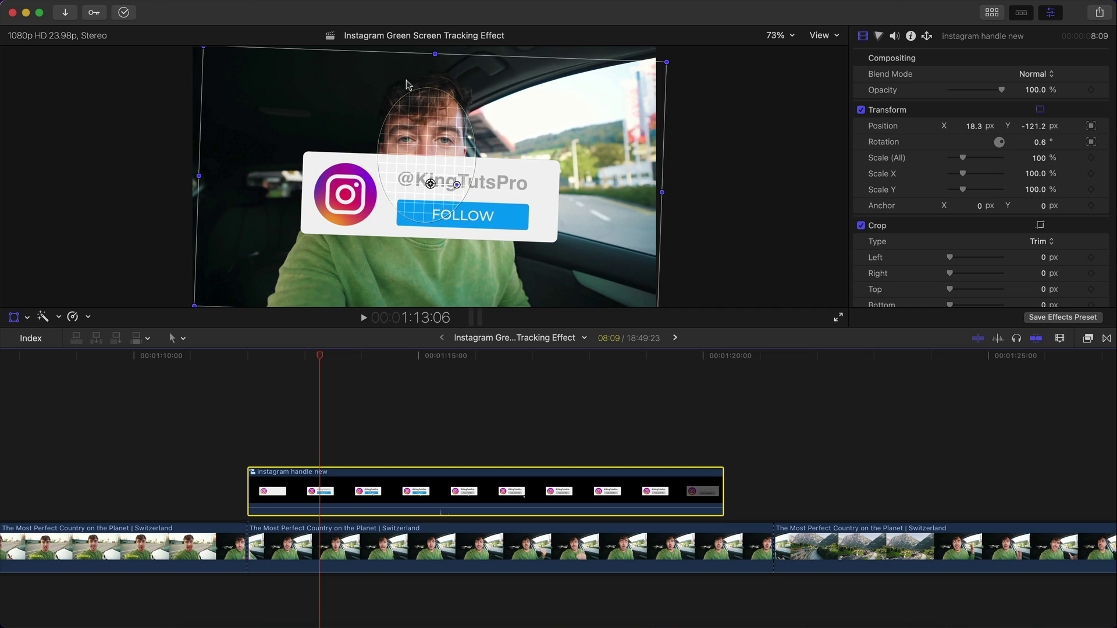
{"action": "key", "text": "v"}
{"action": "key", "text": "v"}
{"action": "left_click", "coordinate": [28, 318]}
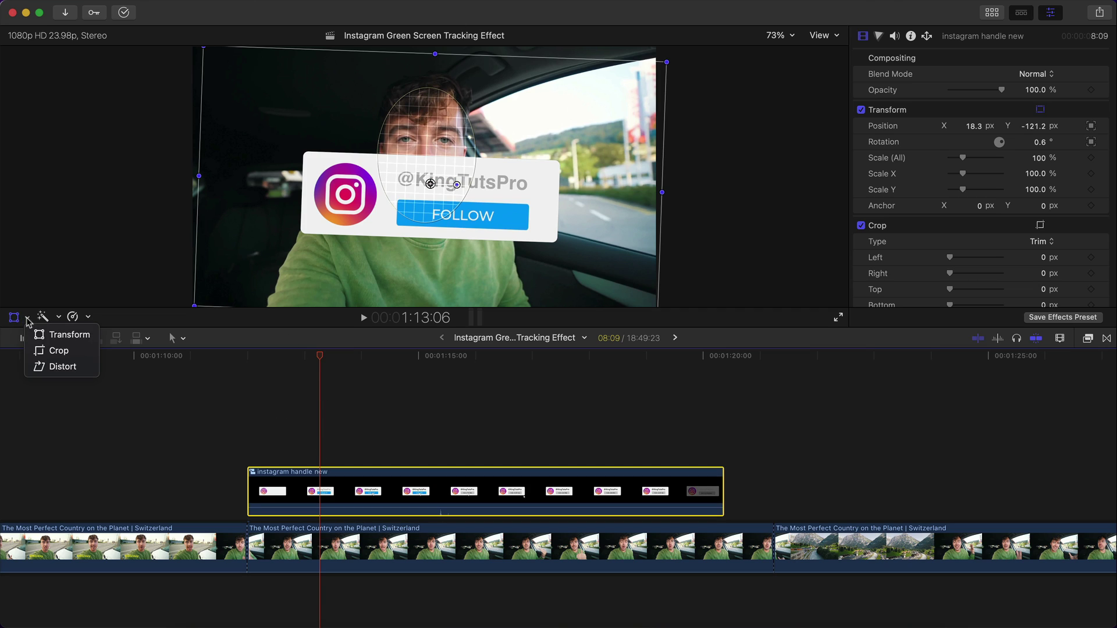
{"action": "left_click", "coordinate": [39, 336]}
{"action": "left_click", "coordinate": [313, 149]}
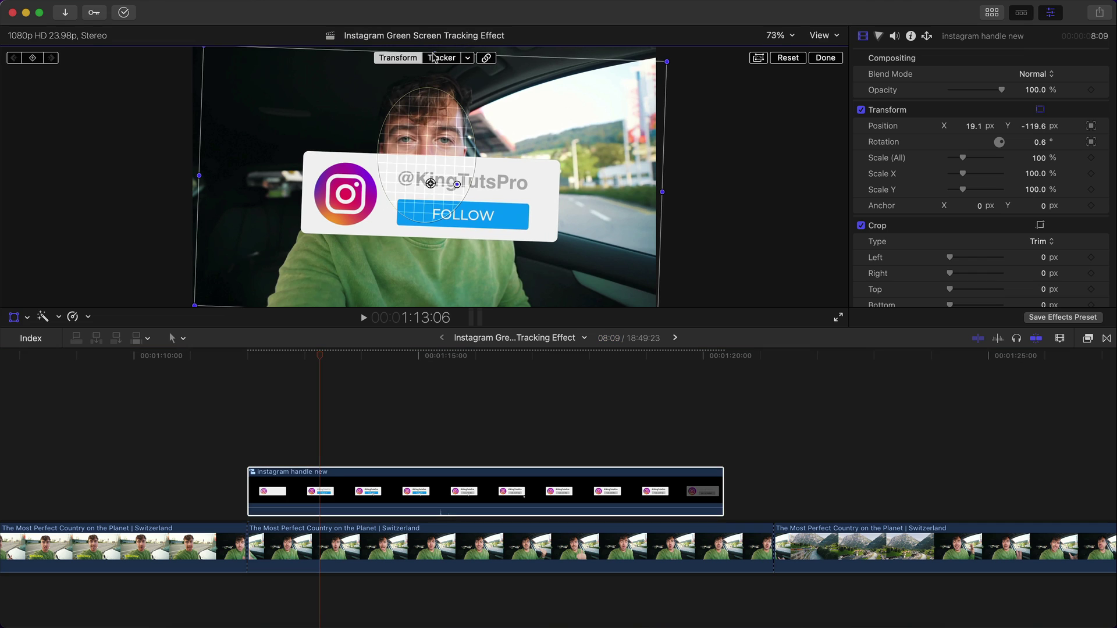
{"action": "left_click_drag", "start_coordinate": [666, 60], "coordinate": [597, 90]}
{"action": "left_click_drag", "start_coordinate": [503, 163], "coordinate": [626, 220]}
{"action": "mouse_move", "coordinate": [722, 156]}
{"action": "left_mouse_down"}
{"action": "mouse_move", "coordinate": [688, 165]}
{"action": "mouse_move", "coordinate": [706, 167]}
{"action": "left_mouse_up"}
Step: Play back the resized pop-up from the clip's start to review how it follows the head
{"action": "left_click_drag", "start_coordinate": [265, 359], "coordinate": [251, 357]}
{"action": "key", "text": "space"}
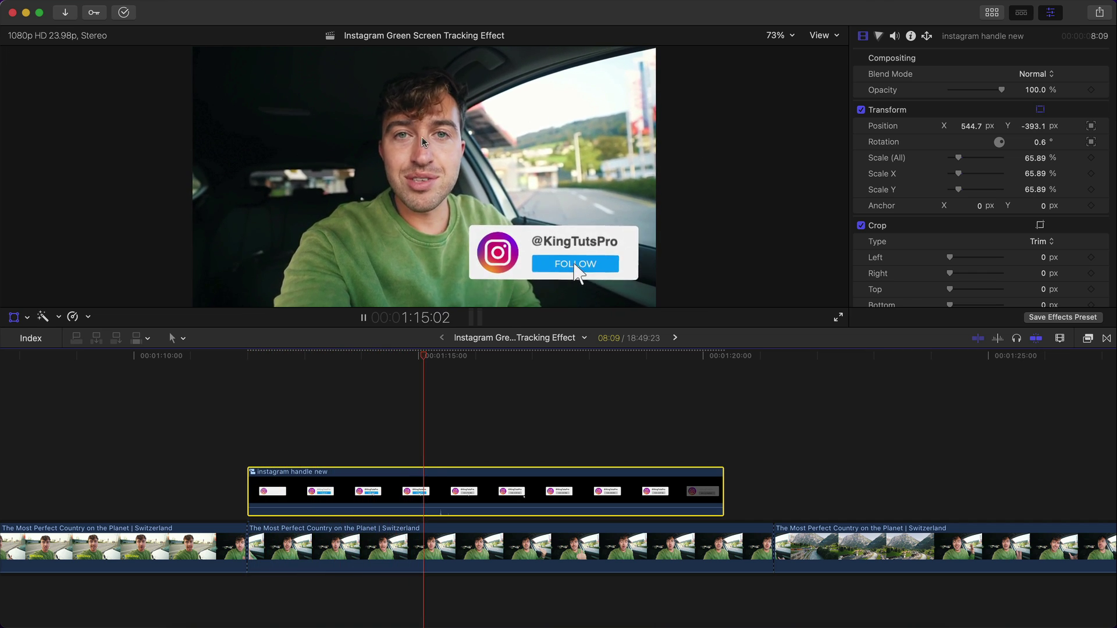
{"action": "left_click", "coordinate": [540, 547]}
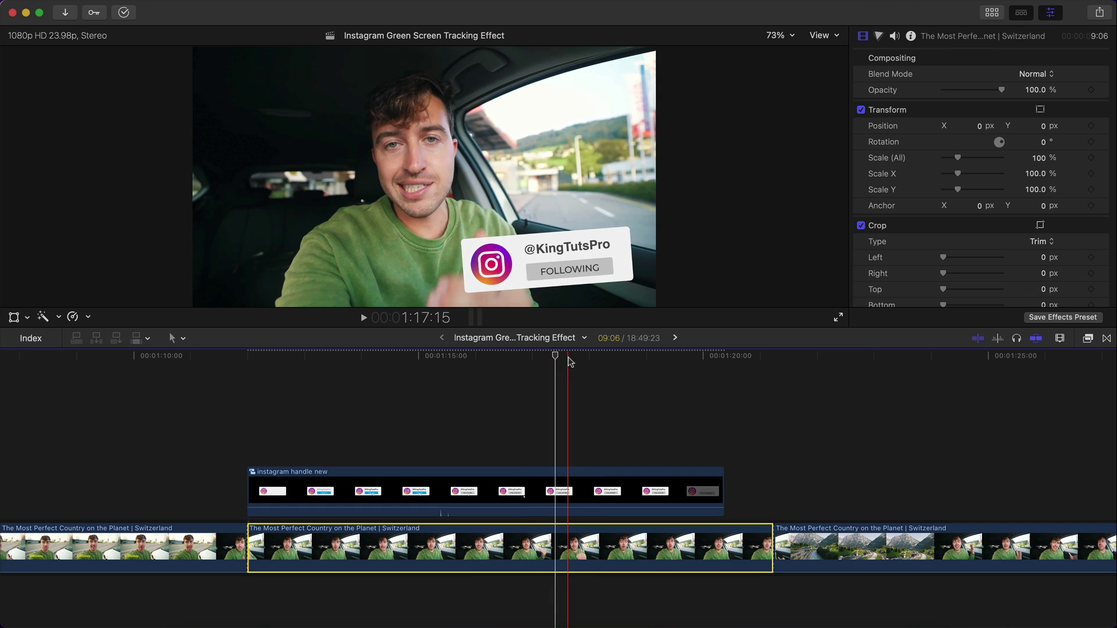
Step: Turn off tracker rotation for the "instagram handle new" clip and play back the result from near the clip's start
{"action": "left_click_drag", "start_coordinate": [355, 356], "coordinate": [320, 364]}
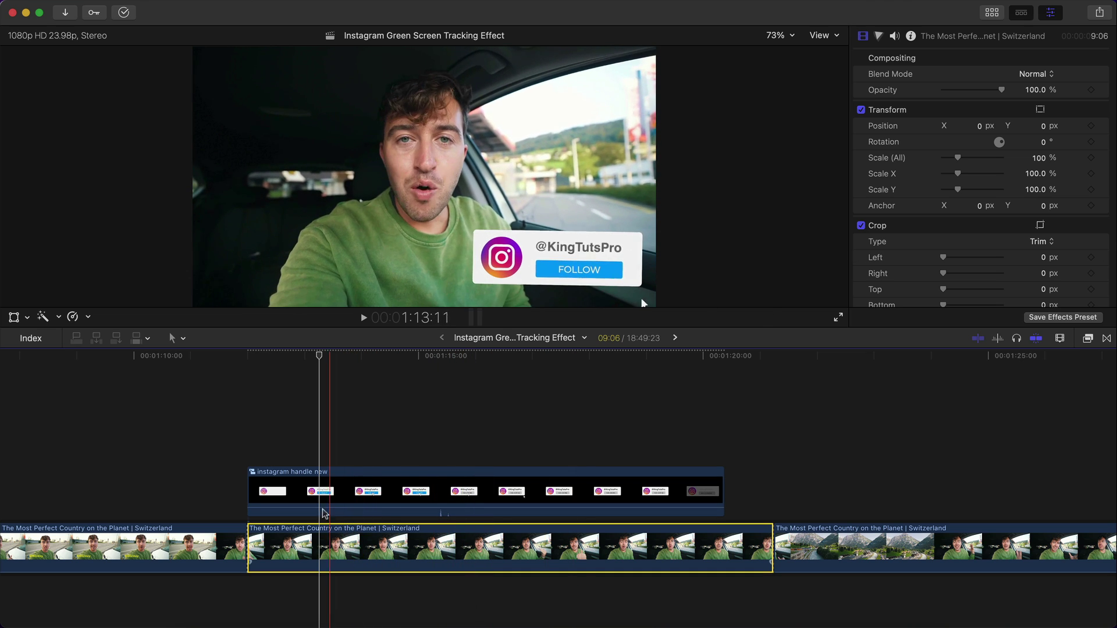
{"action": "left_click", "coordinate": [319, 487]}
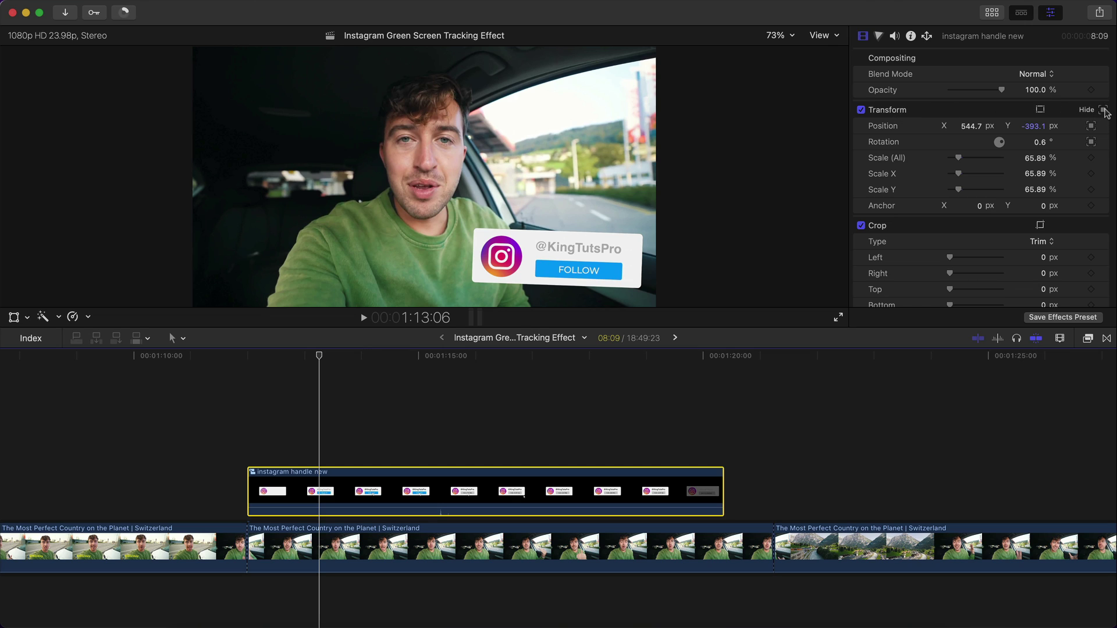
{"action": "left_click", "coordinate": [1104, 110]}
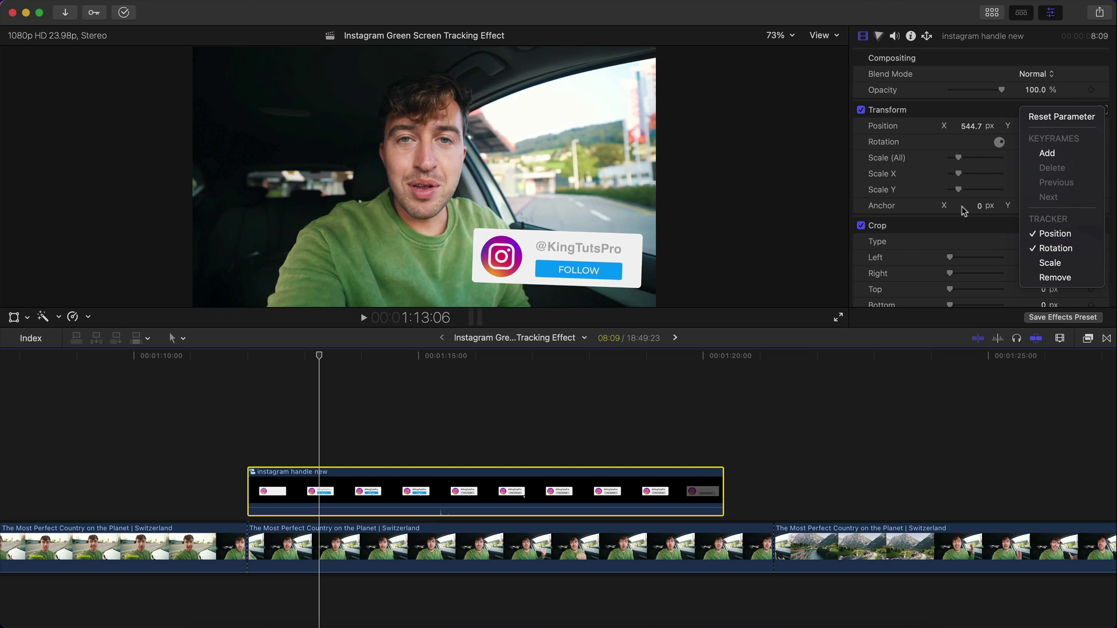
{"action": "left_click", "coordinate": [1053, 249]}
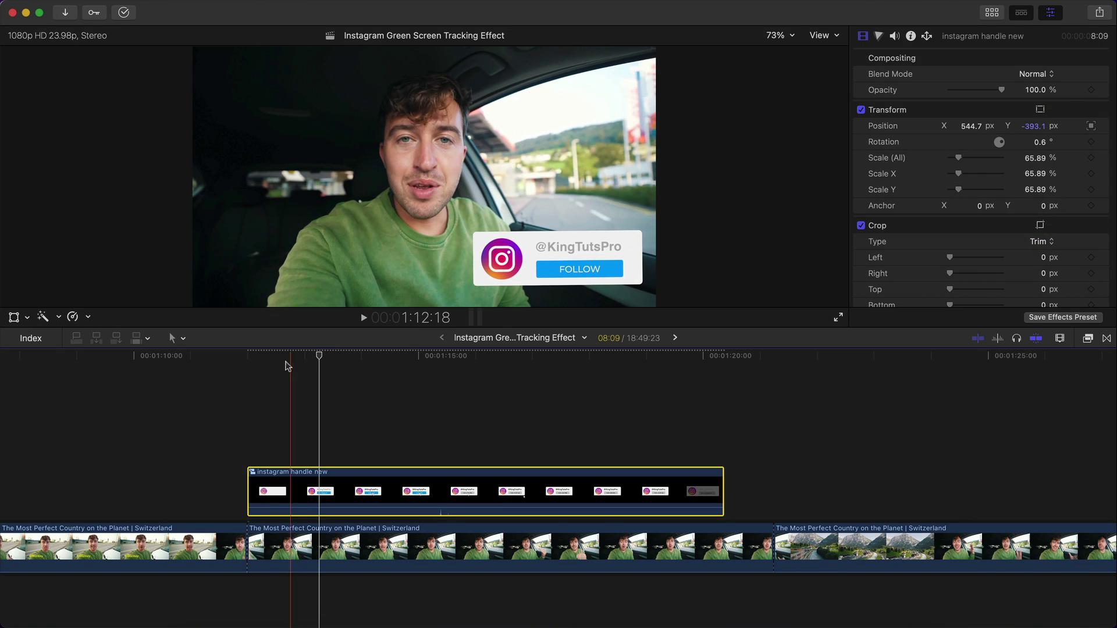
{"action": "left_click", "coordinate": [259, 359]}
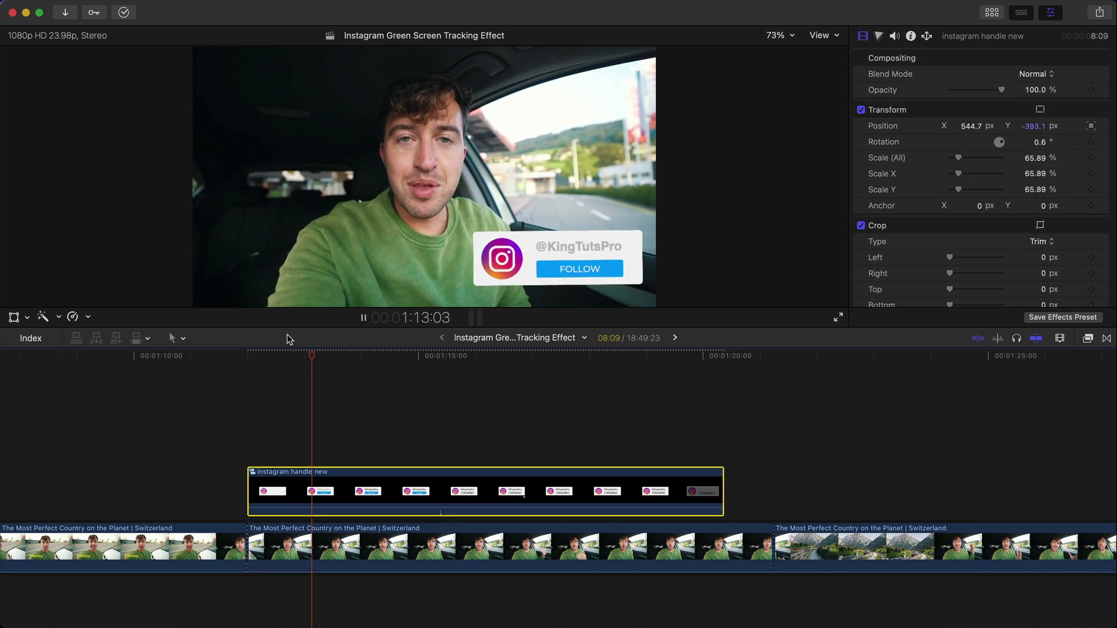
{"action": "key", "text": "space"}
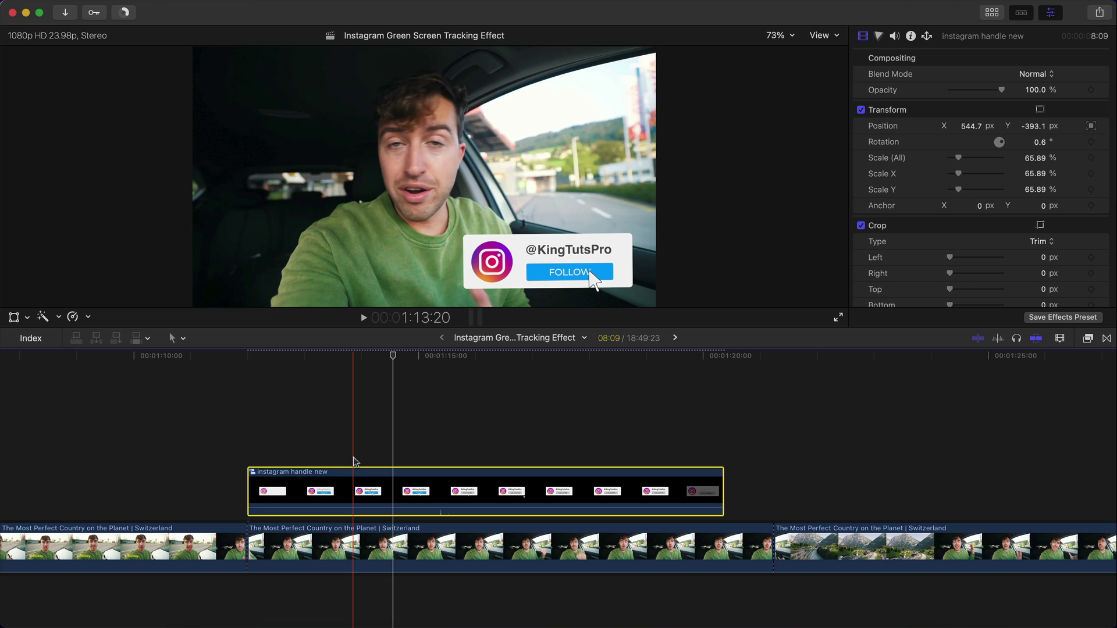
Step: Delete the "instagram handle new" clip from the timeline and remove the Object Track tracker from the car footage
{"action": "key", "text": "Delete"}
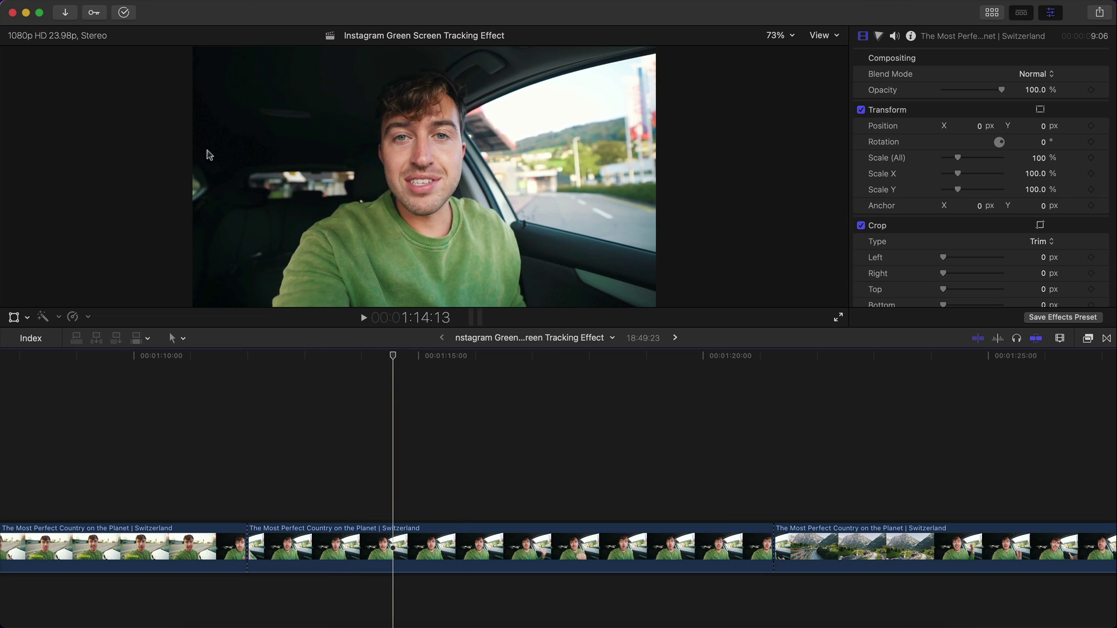
{"action": "scroll", "coordinate": [944, 197], "scroll_direction": "down", "scroll_amount": 5}
{"action": "left_click", "coordinate": [457, 530]}
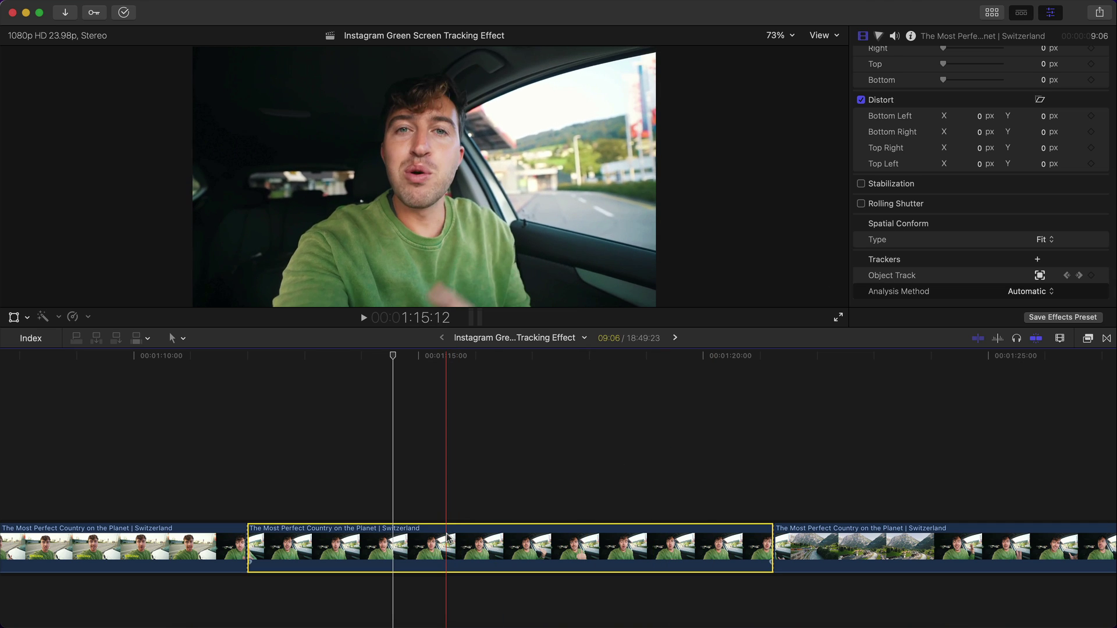
{"action": "left_click", "coordinate": [920, 278]}
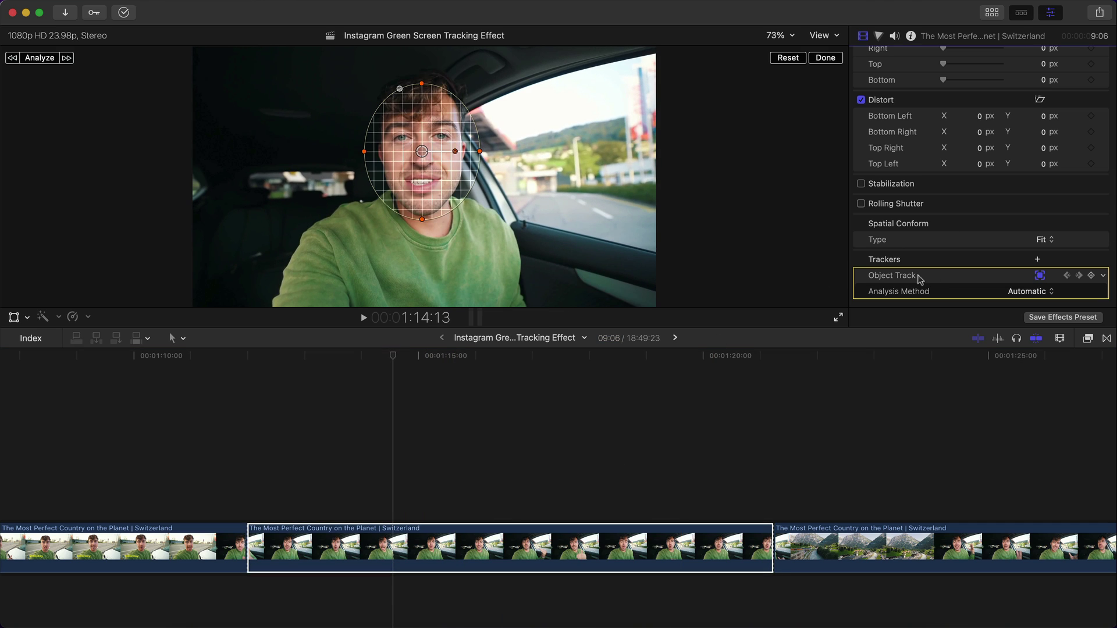
{"action": "key", "text": "Delete"}
Step: Display the project's media library and select the "instagram handle new" compound clip
{"action": "key", "text": "alt+super+1"}
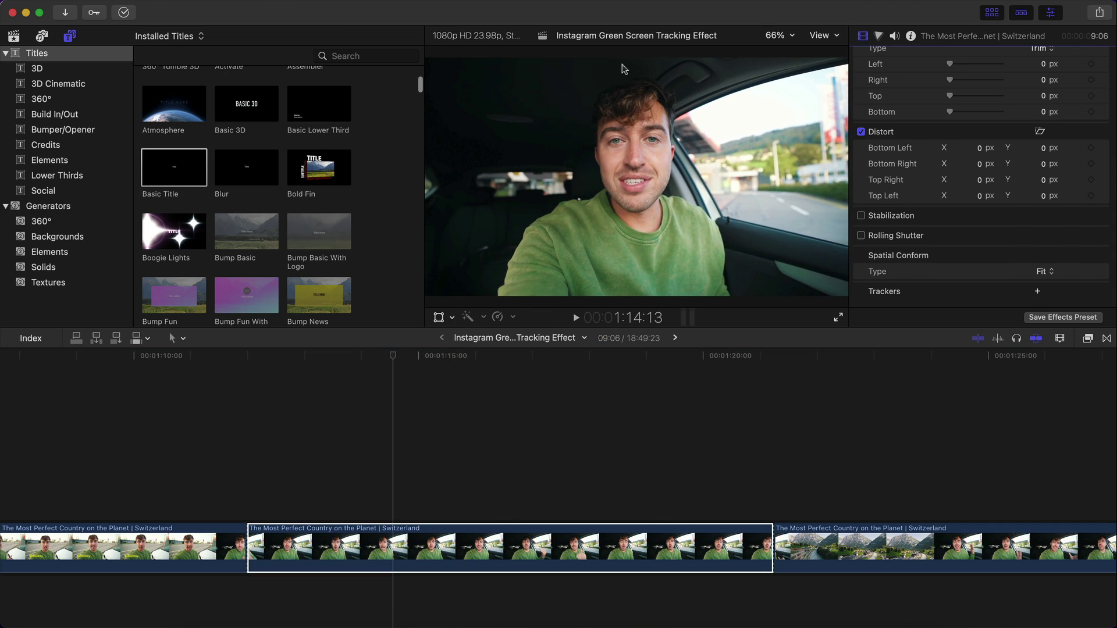
{"action": "left_click", "coordinate": [14, 37]}
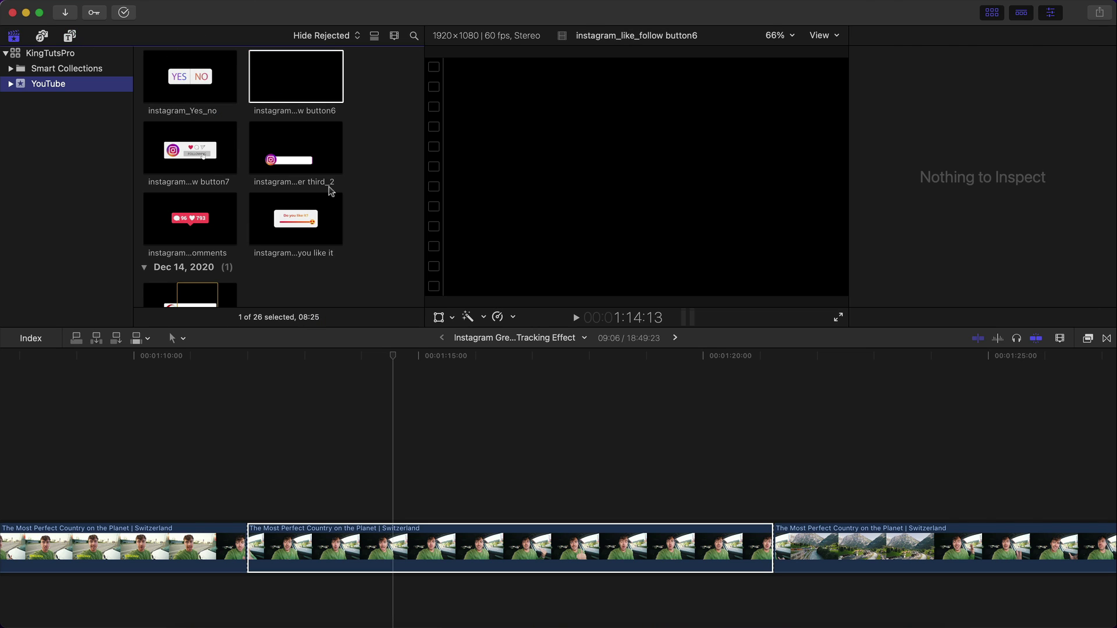
{"action": "left_click", "coordinate": [254, 169]}
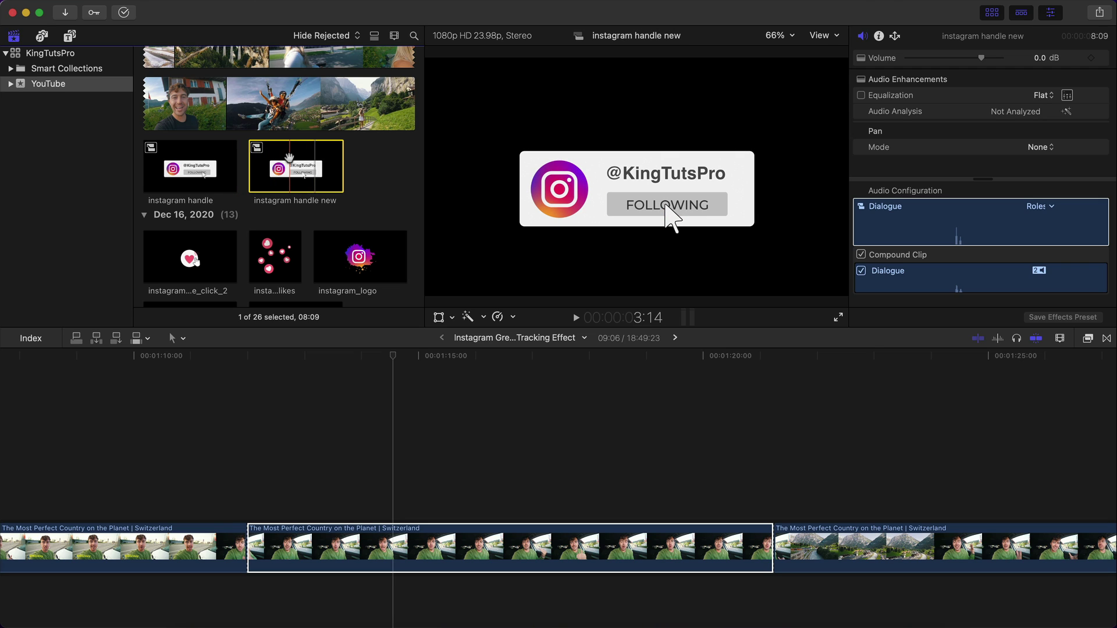
{"action": "left_click_drag", "start_coordinate": [447, 109], "coordinate": [633, 148]}
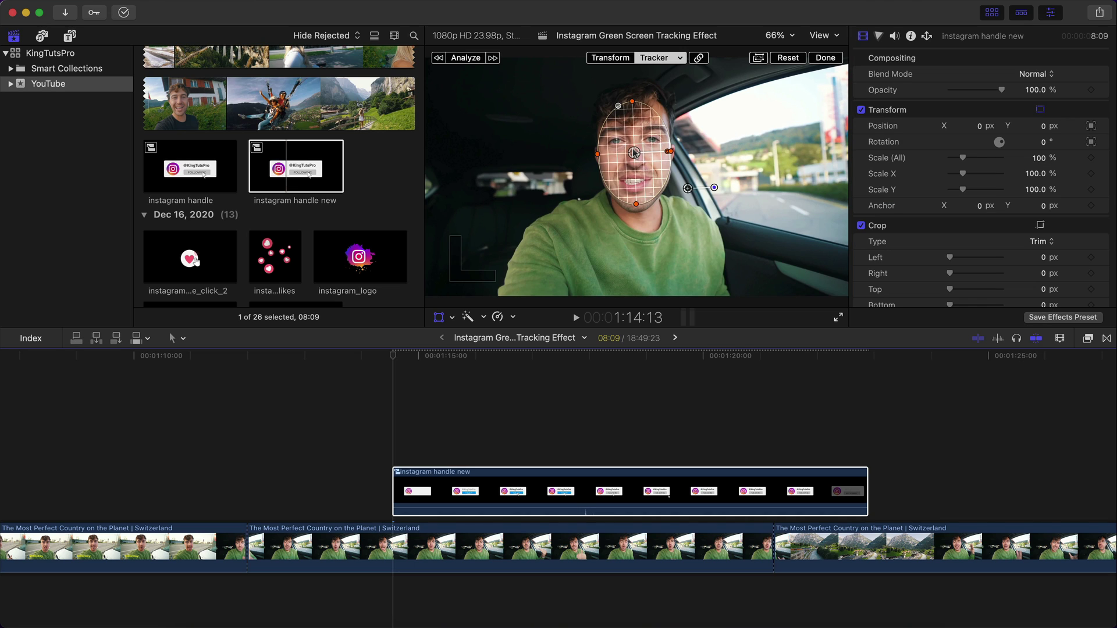
{"action": "left_click", "coordinate": [990, 12]}
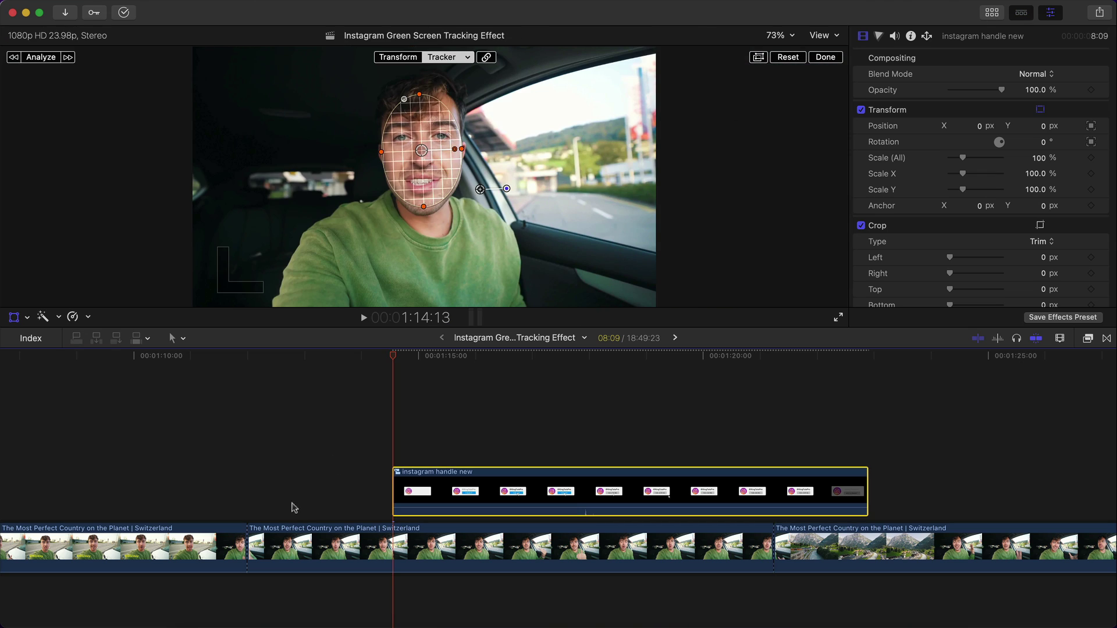
{"action": "left_click_drag", "start_coordinate": [397, 357], "coordinate": [252, 394]}
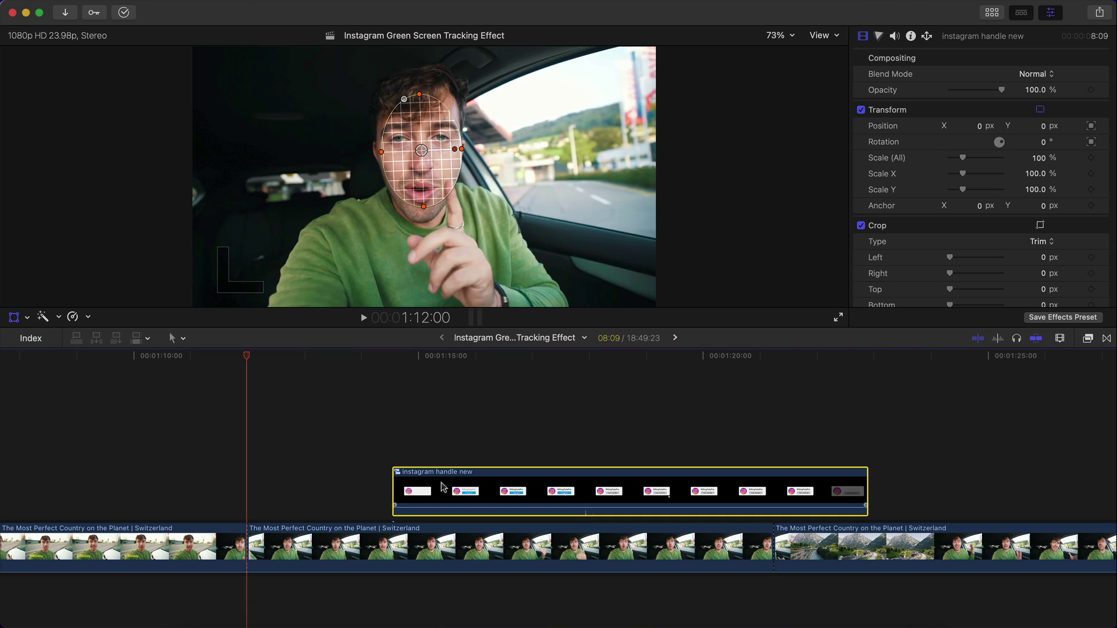
{"action": "key", "text": "Delete"}
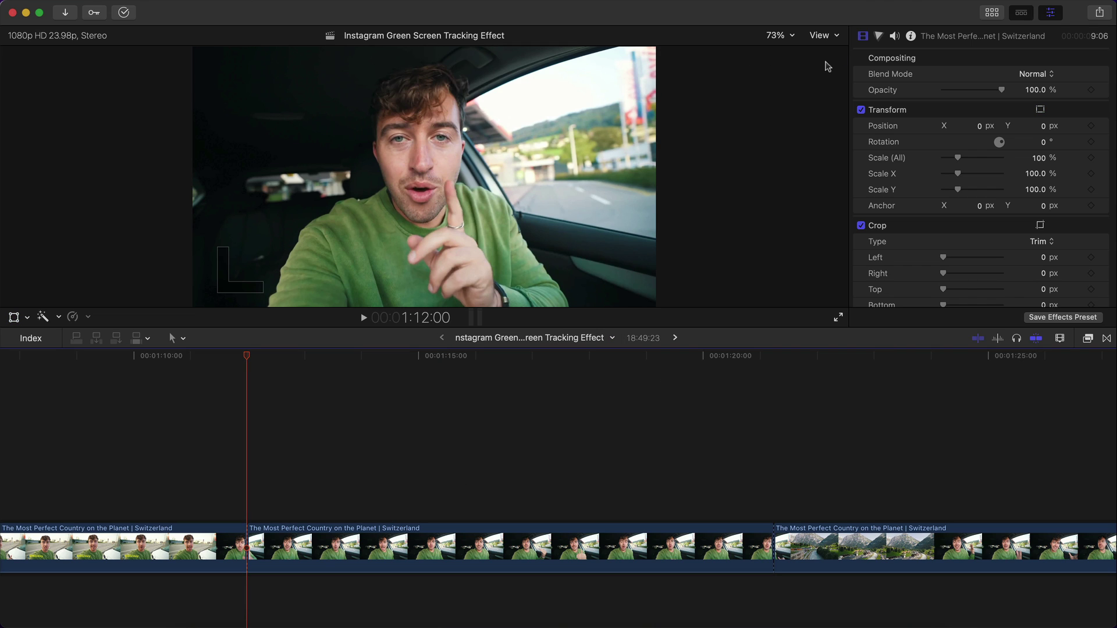
{"action": "scroll", "coordinate": [966, 298], "scroll_direction": "down", "scroll_amount": 5}
{"action": "left_click", "coordinate": [920, 274]}
{"action": "key", "text": "Delete"}
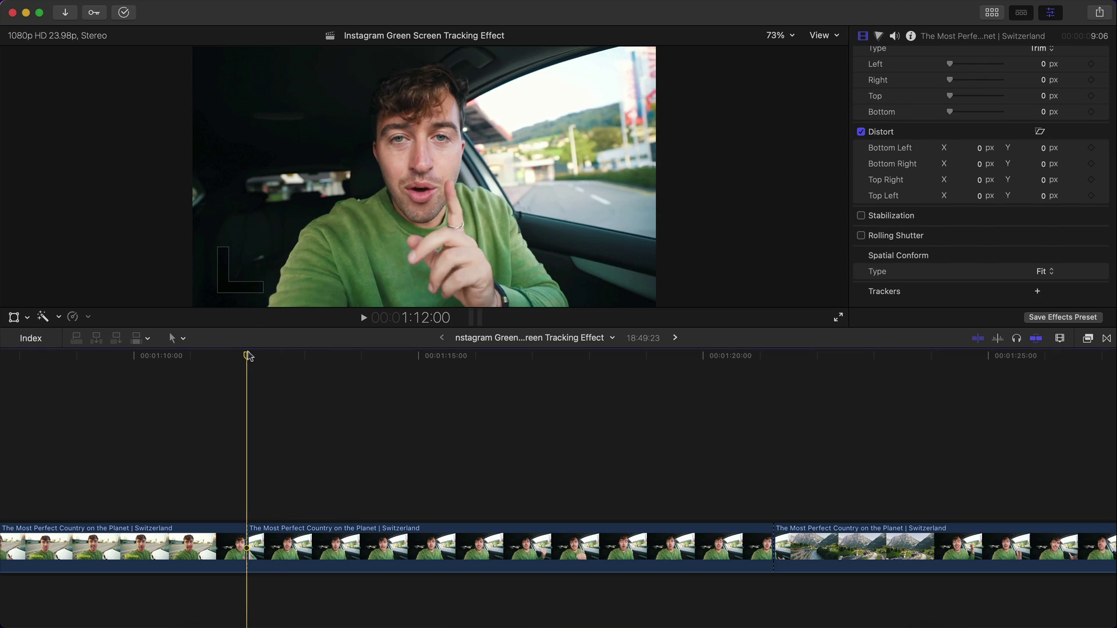
Step: With the playhead at 1:12:00, attach the "instagram handle new" clip directly to the face in the viewer and analyze the movement
{"action": "left_click", "coordinate": [992, 12]}
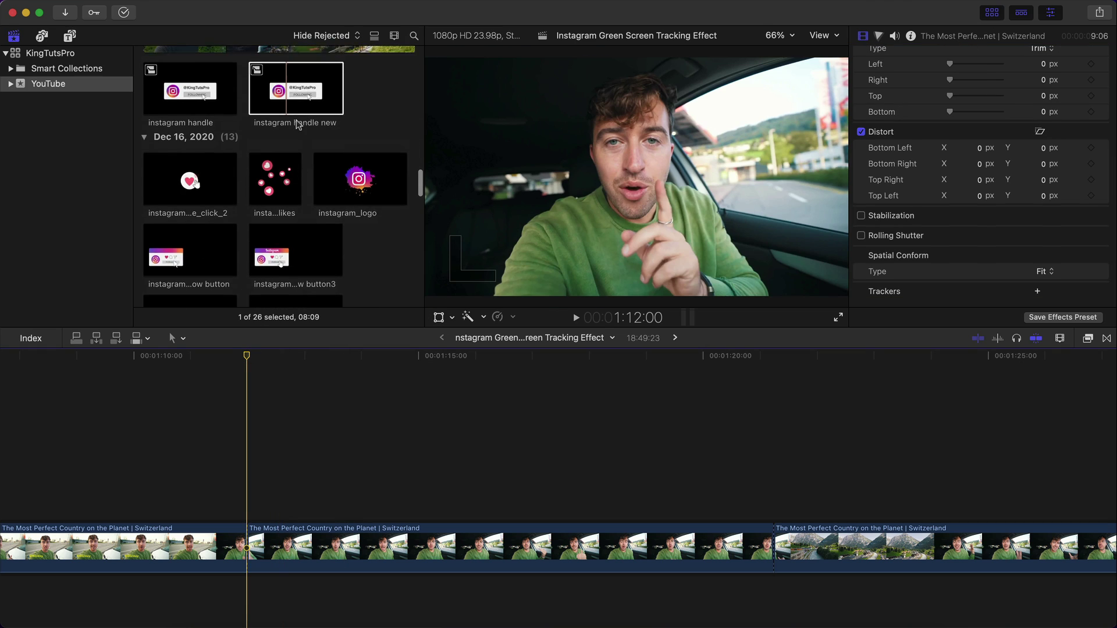
{"action": "left_click", "coordinate": [284, 356]}
{"action": "left_click_drag", "start_coordinate": [284, 356], "coordinate": [248, 366]}
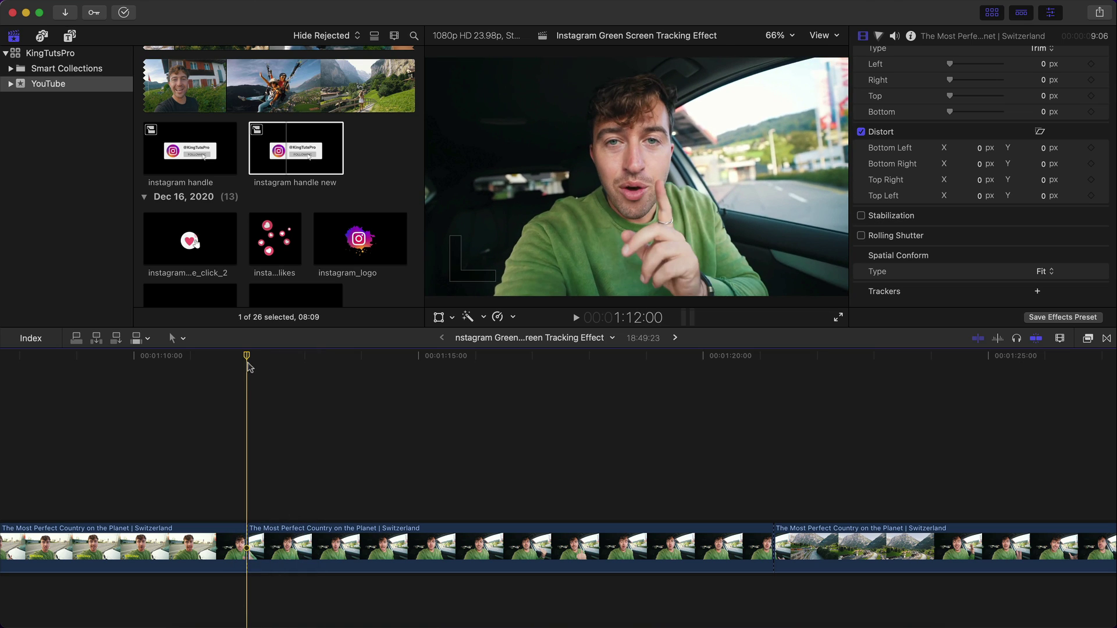
{"action": "left_click_drag", "start_coordinate": [280, 137], "coordinate": [632, 128]}
{"action": "left_click", "coordinate": [40, 57]}
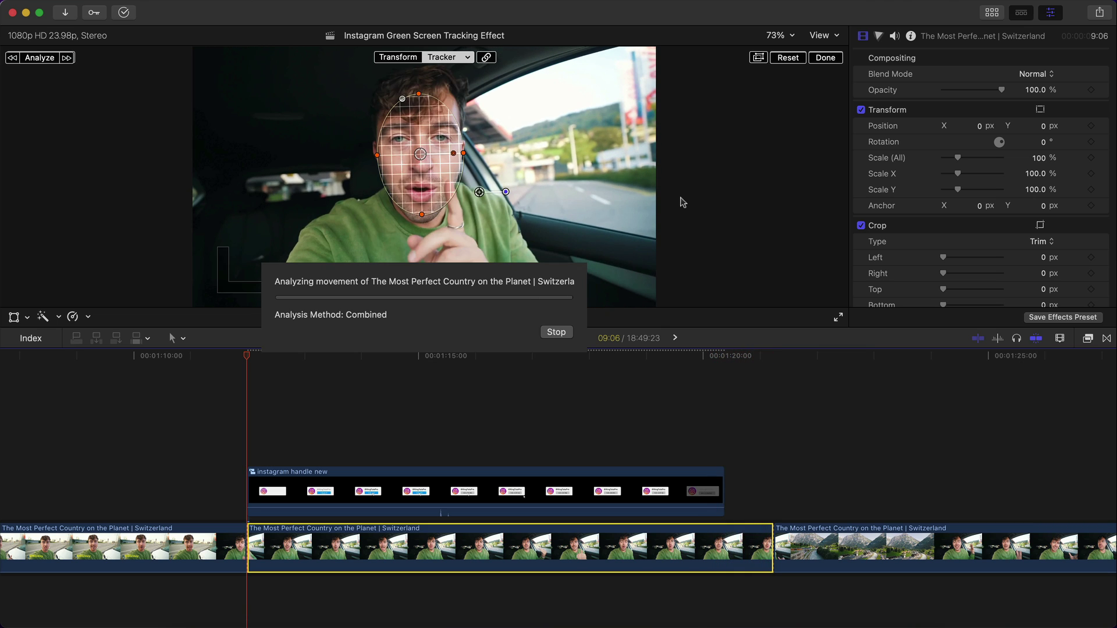
Step: Scale the "instagram handle new" pop-up to 71.73% and position it at X 314.9 px, Y -214.5 px, beside the man's face
{"action": "key", "text": "space"}
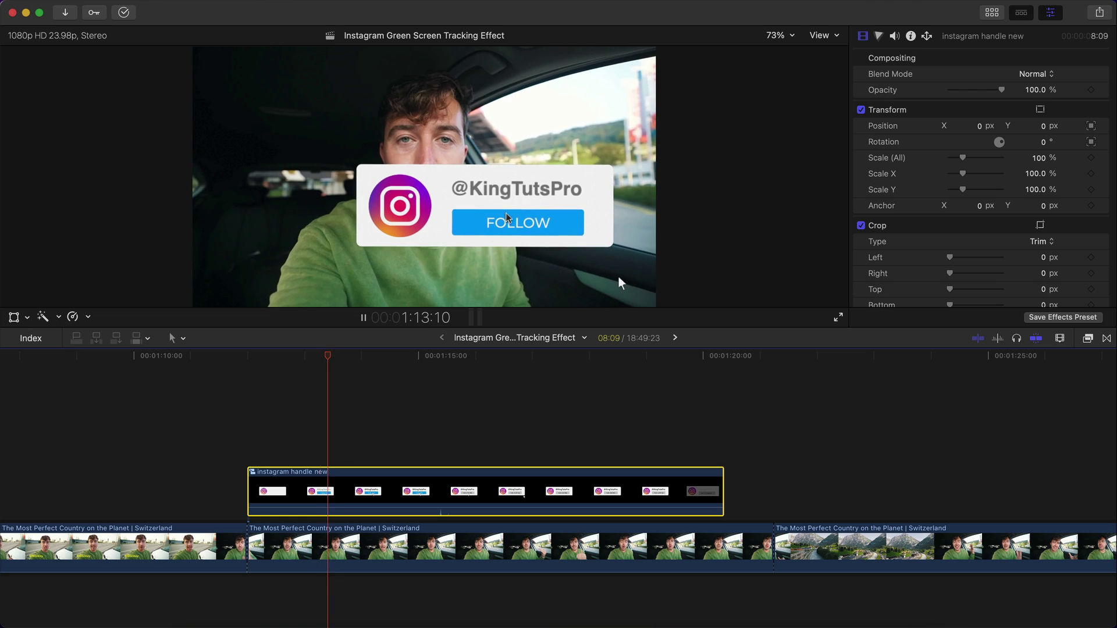
{"action": "key", "text": "space"}
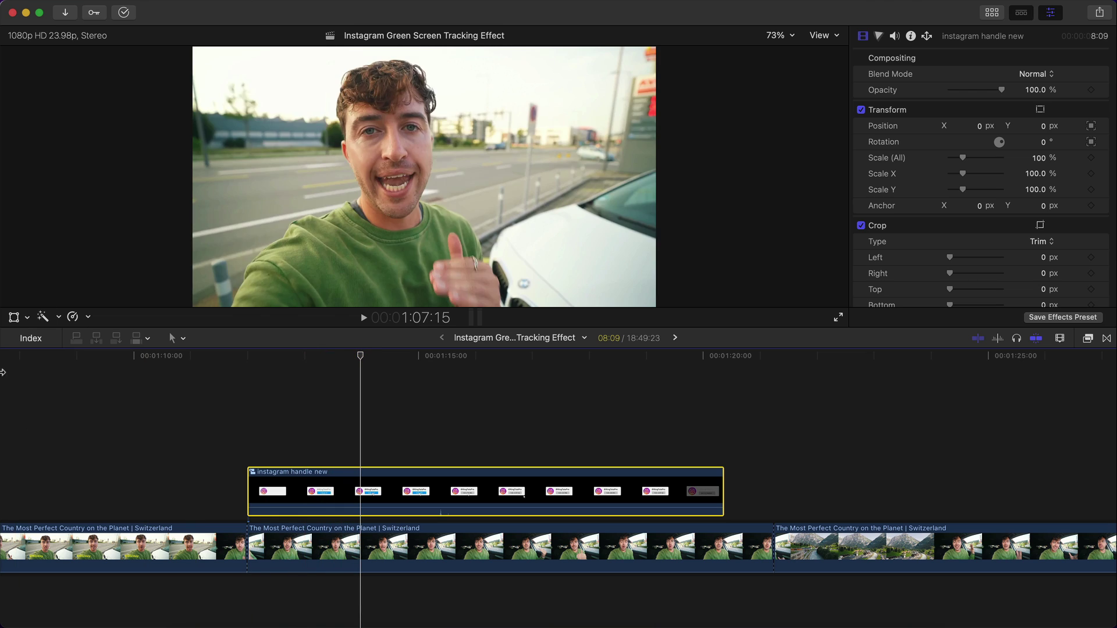
{"action": "left_click", "coordinate": [16, 322]}
{"action": "left_click", "coordinate": [41, 327]}
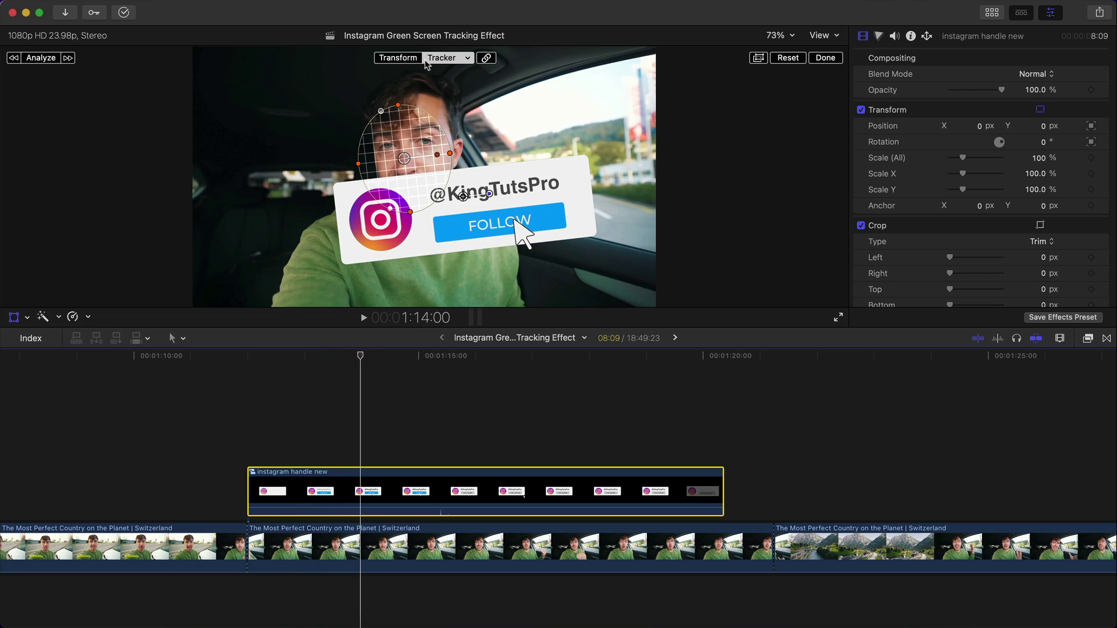
{"action": "left_click", "coordinate": [399, 58]}
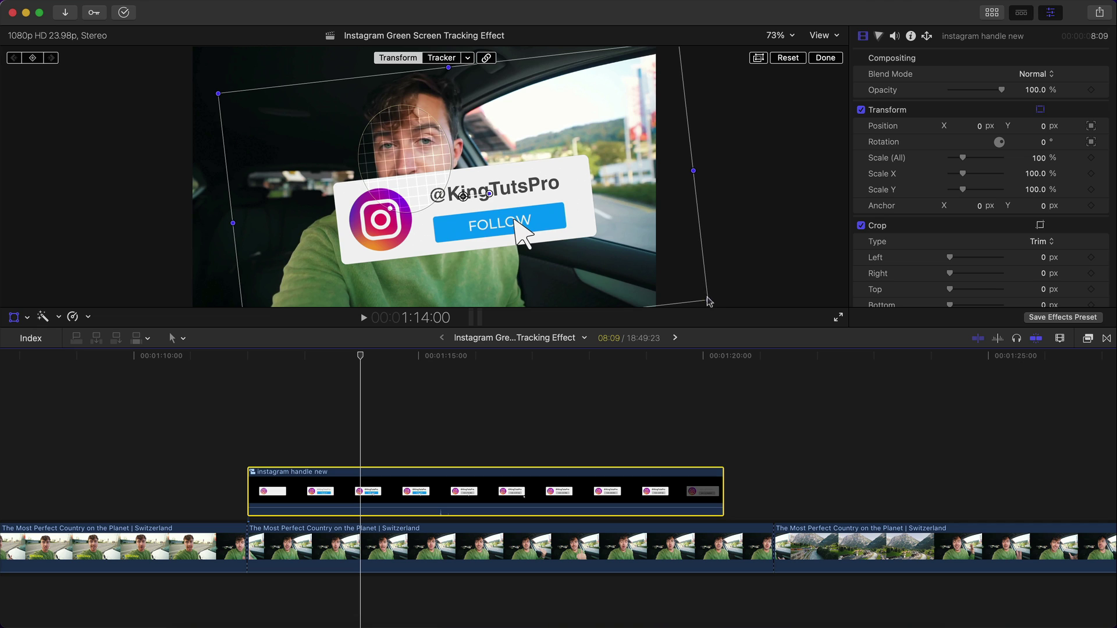
{"action": "left_click_drag", "start_coordinate": [709, 298], "coordinate": [687, 231]}
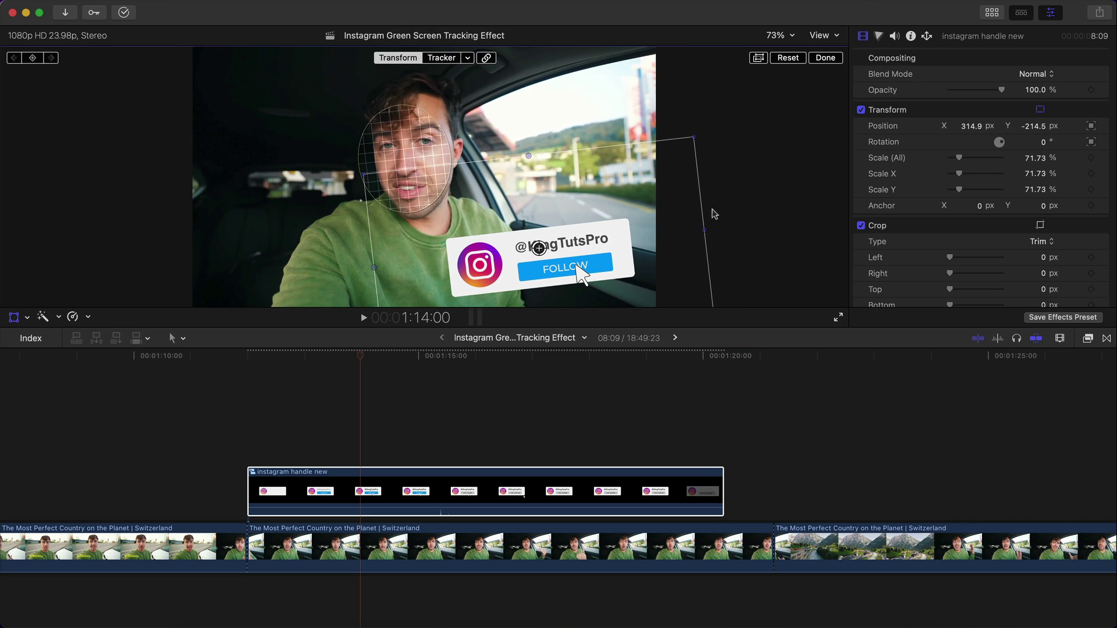
{"action": "left_click", "coordinate": [825, 59]}
Step: Play back the repositioned pop-up and turn off its tracker rotation
{"action": "left_click", "coordinate": [294, 373]}
{"action": "key", "text": "space"}
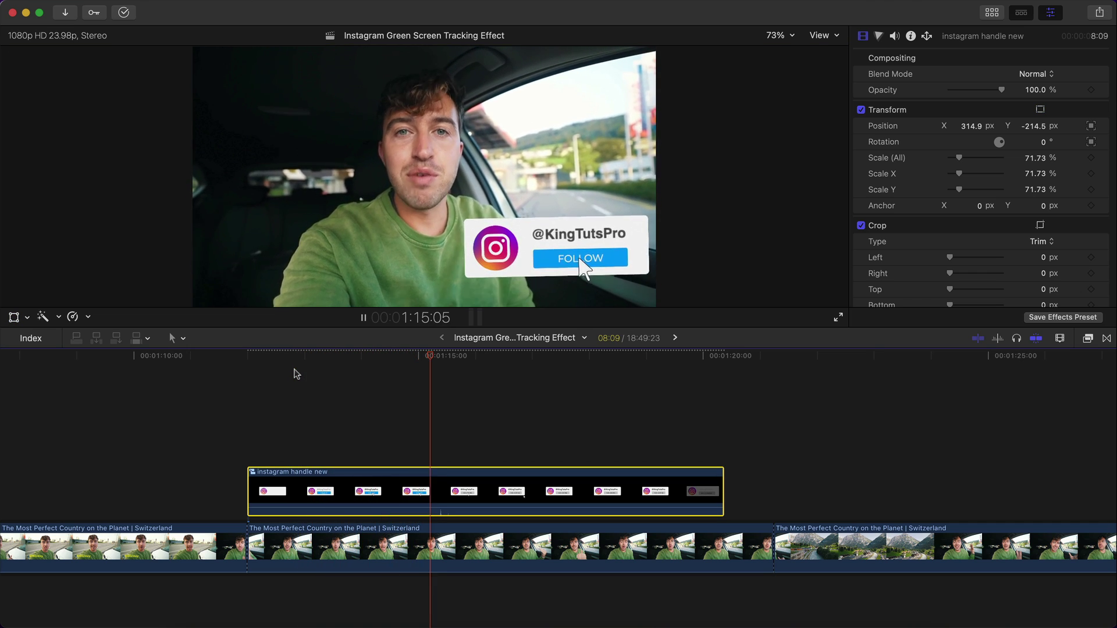
{"action": "key", "text": "space"}
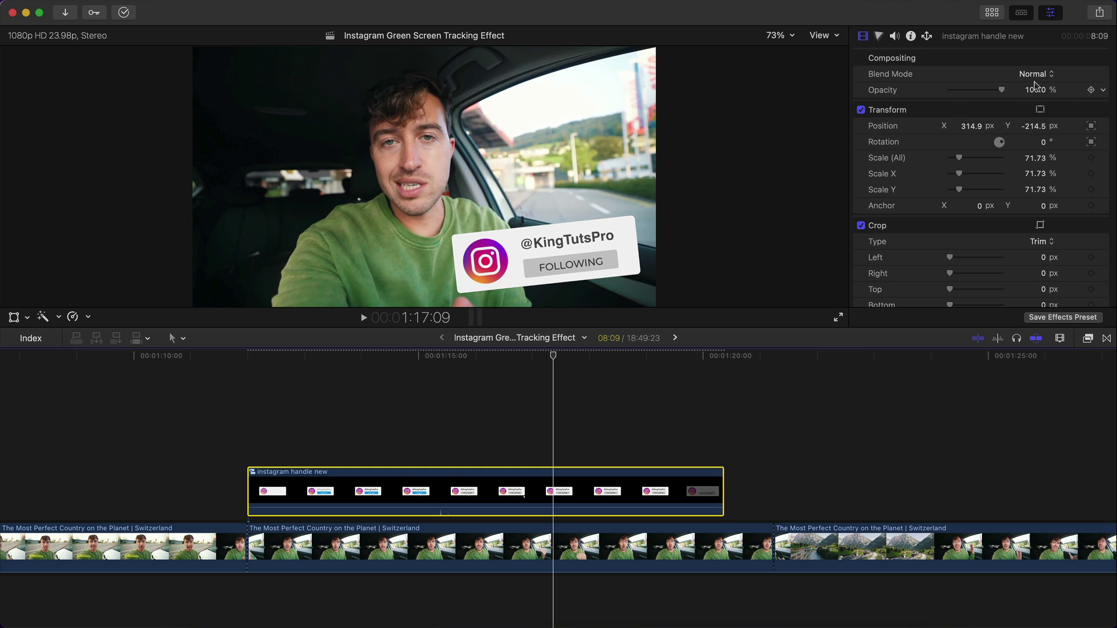
{"action": "left_click", "coordinate": [1102, 111]}
{"action": "left_click", "coordinate": [1064, 235]}
{"action": "key", "text": "space"}
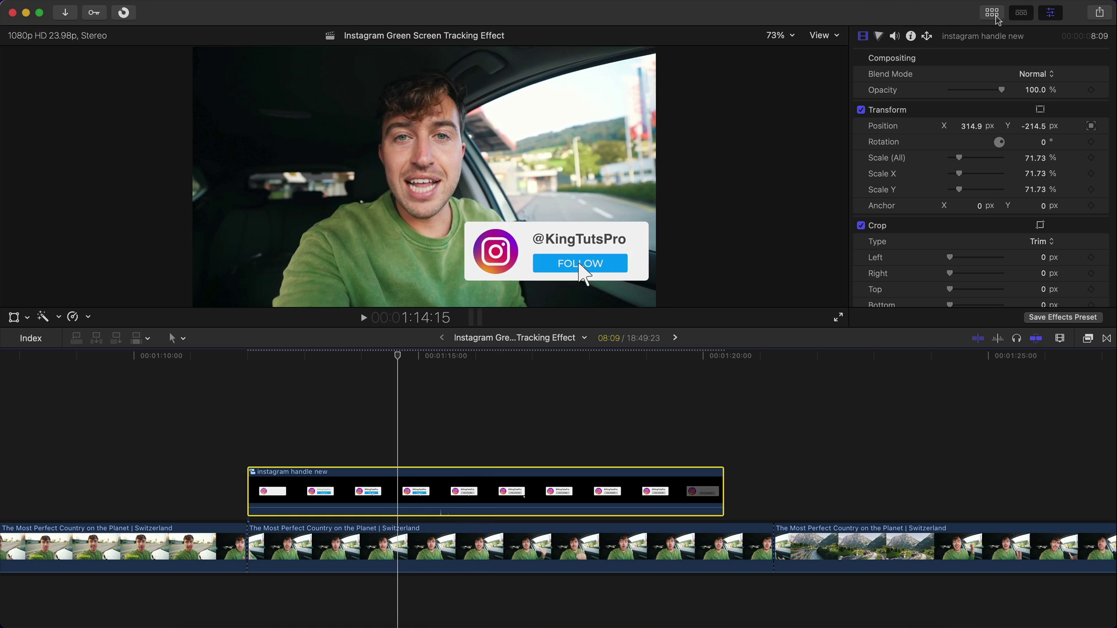
Step: Go to the two-person mountaintop shot around 5:56 and cut it into its own clip lasting 2:08
{"action": "left_click", "coordinate": [995, 17]}
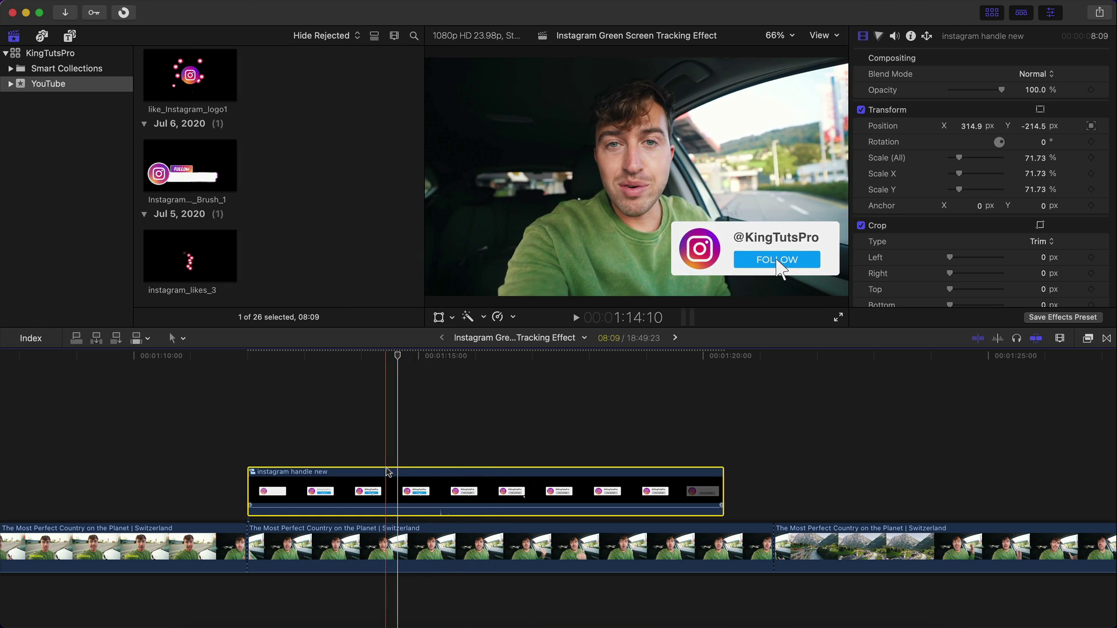
{"action": "key", "text": "super+minus"}
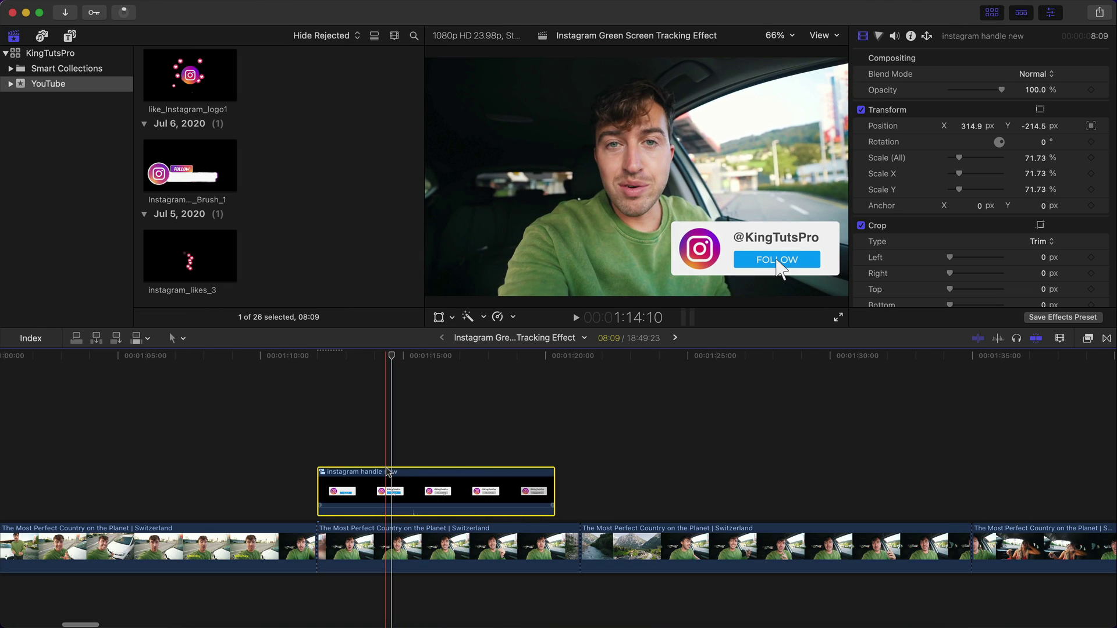
{"action": "scroll", "coordinate": [386, 472], "scroll_direction": "left", "scroll_amount": 5}
{"action": "key", "text": "super+minus"}
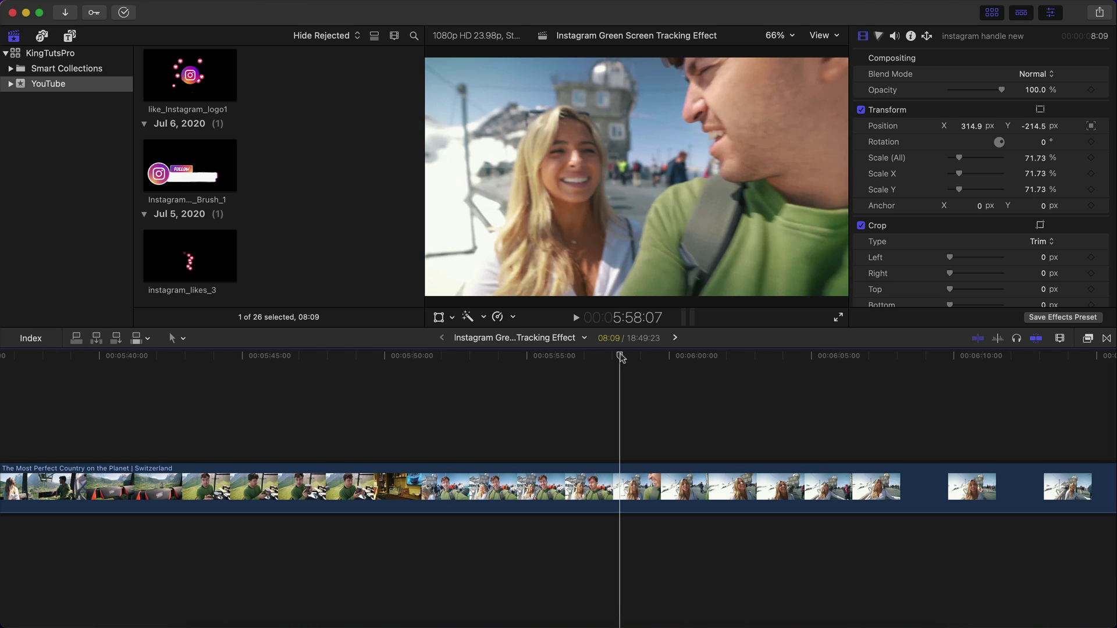
{"action": "left_click_drag", "start_coordinate": [618, 357], "coordinate": [580, 357]}
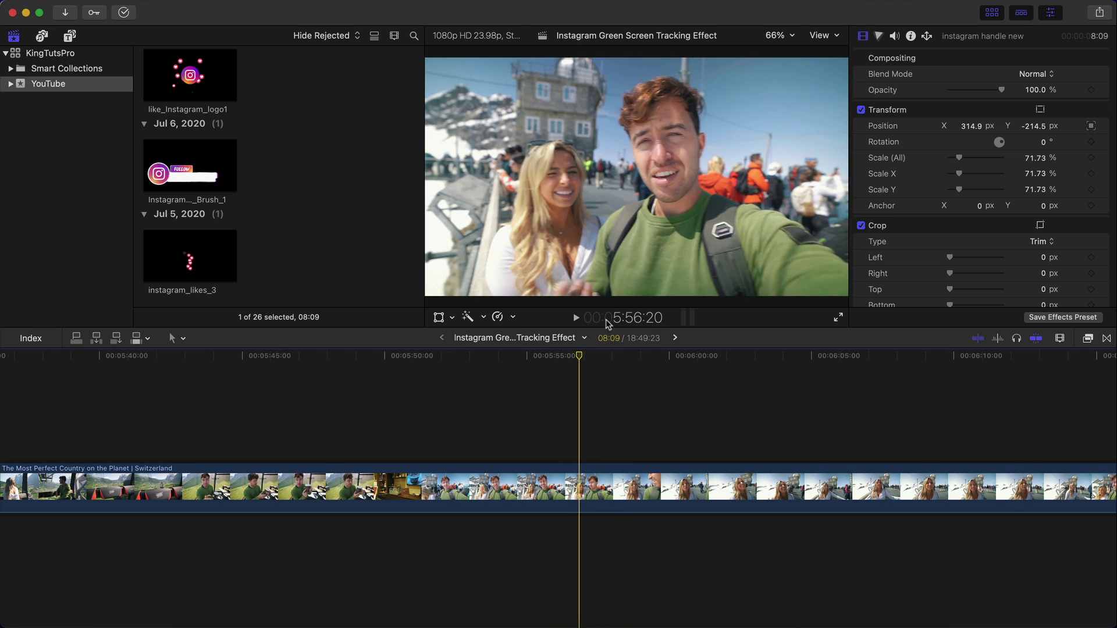
{"action": "left_click", "coordinate": [992, 13]}
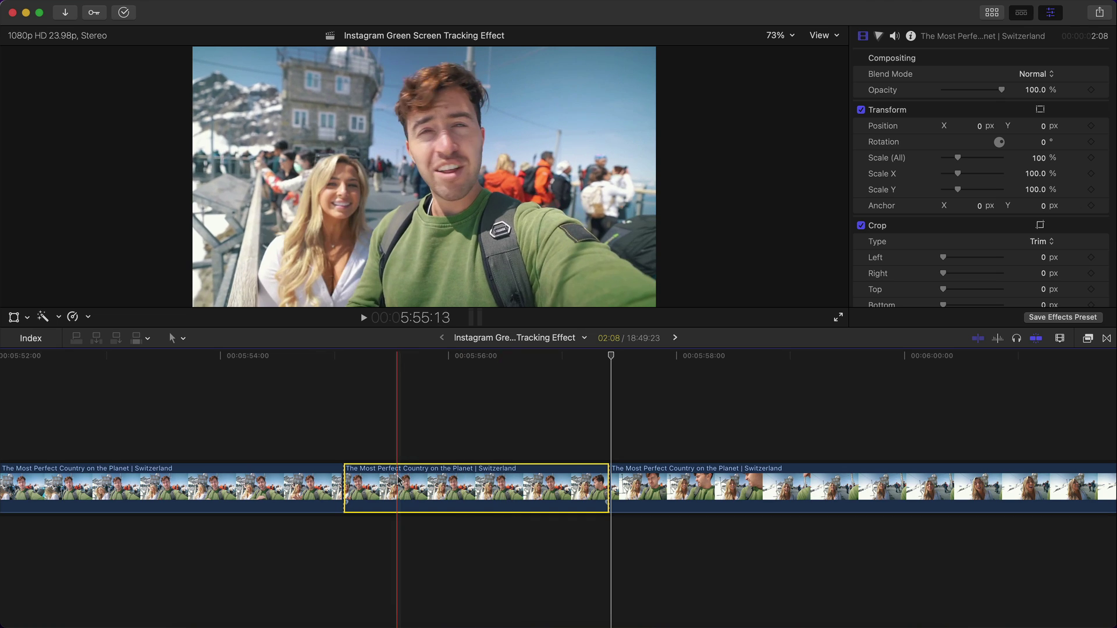
Step: Place the playhead at 5:56:03 within the two-person clip and select "instagram handle new" in the project's media library
{"action": "key", "text": "super+minus"}
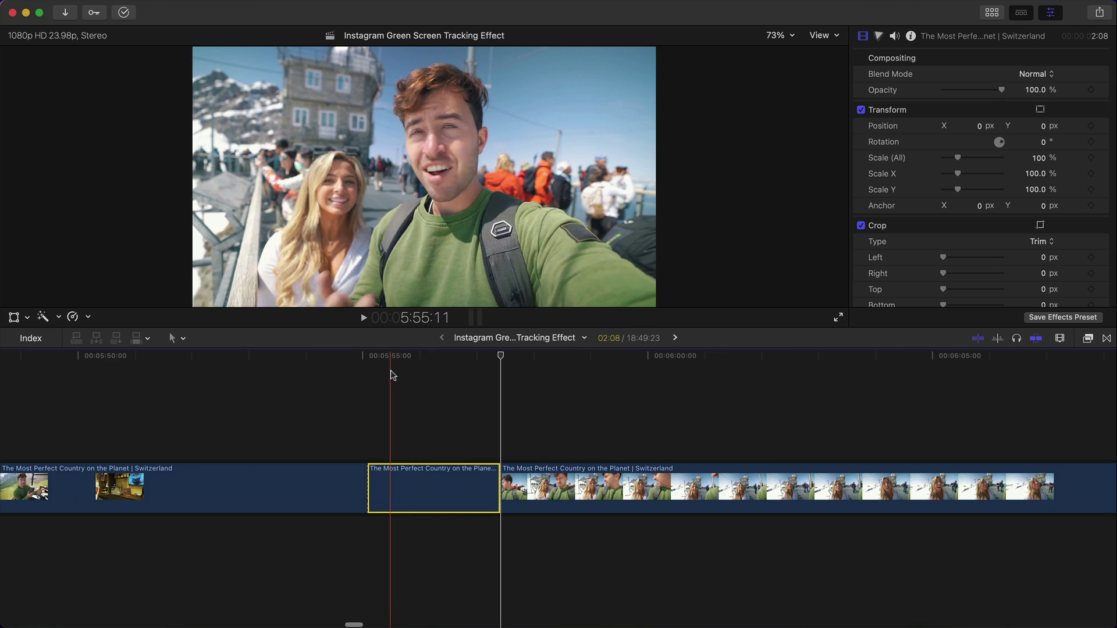
{"action": "scroll", "coordinate": [417, 386], "scroll_direction": "right", "scroll_amount": 5}
{"action": "scroll", "coordinate": [418, 387], "scroll_direction": "left", "scroll_amount": 8}
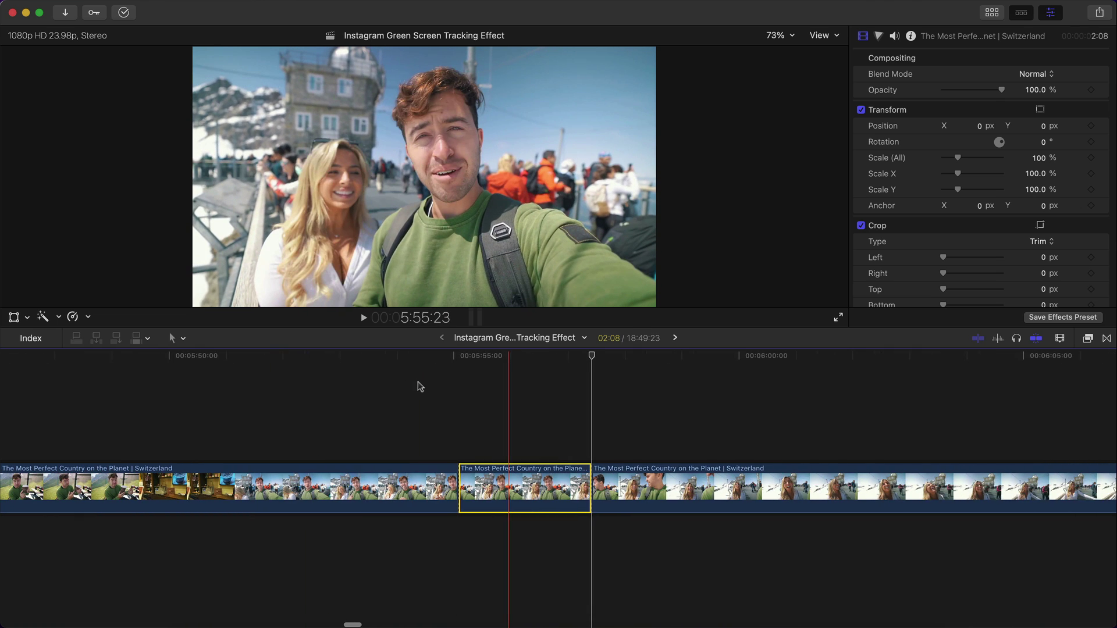
{"action": "left_click", "coordinate": [518, 358]}
{"action": "key", "text": "super+equal"}
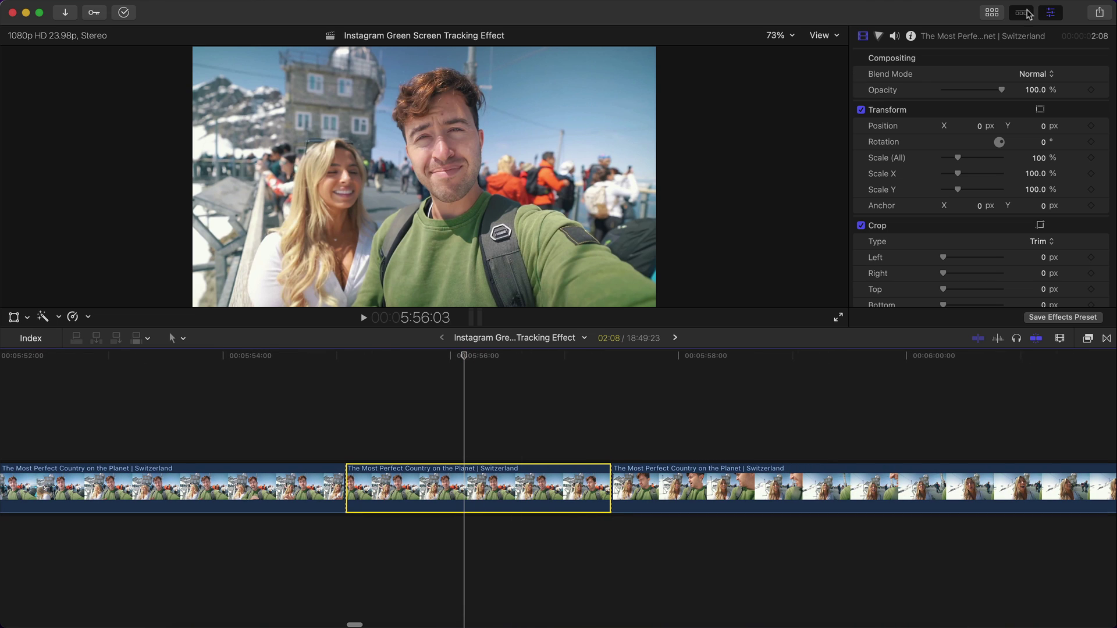
{"action": "left_click", "coordinate": [992, 12]}
{"action": "scroll", "coordinate": [261, 270], "scroll_direction": "up", "scroll_amount": 10}
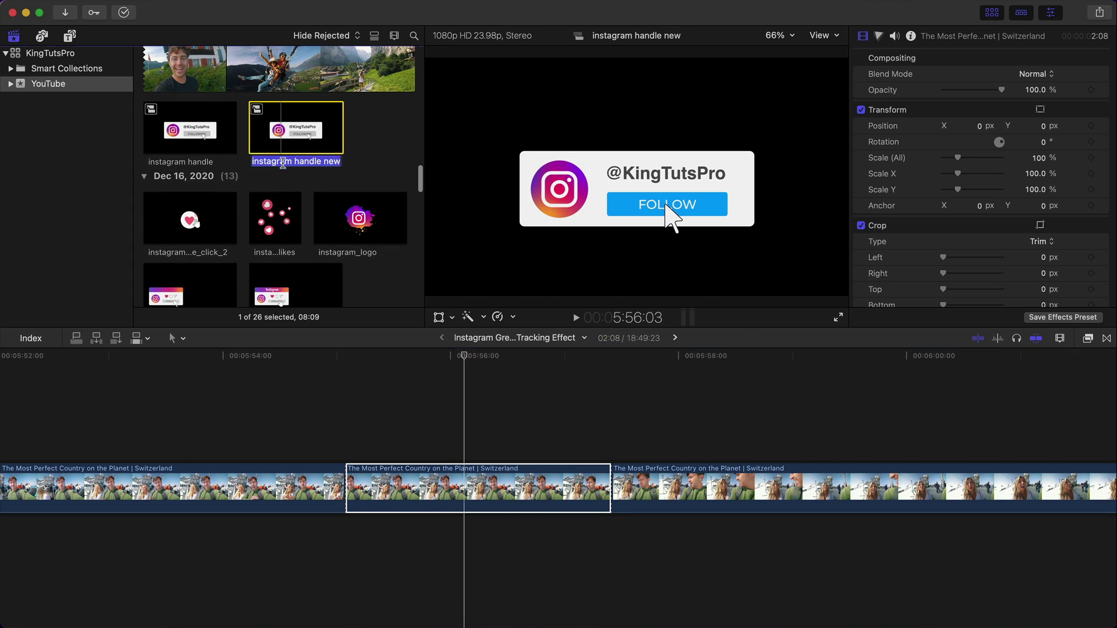
{"action": "left_click", "coordinate": [296, 128]}
{"action": "left_click", "coordinate": [184, 143]}
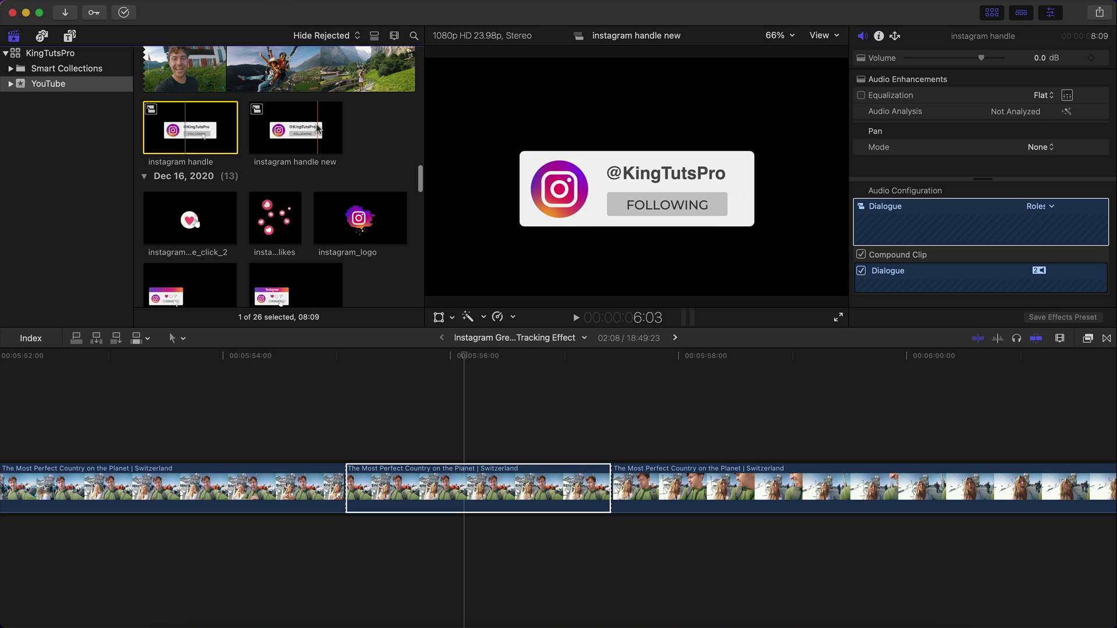
{"action": "left_click", "coordinate": [317, 131]}
Step: With the playhead at 5:55:02, the start of the two-person clip, attach "instagram handle new" to the man's face in the viewer
{"action": "left_click_drag", "start_coordinate": [327, 143], "coordinate": [568, 164]}
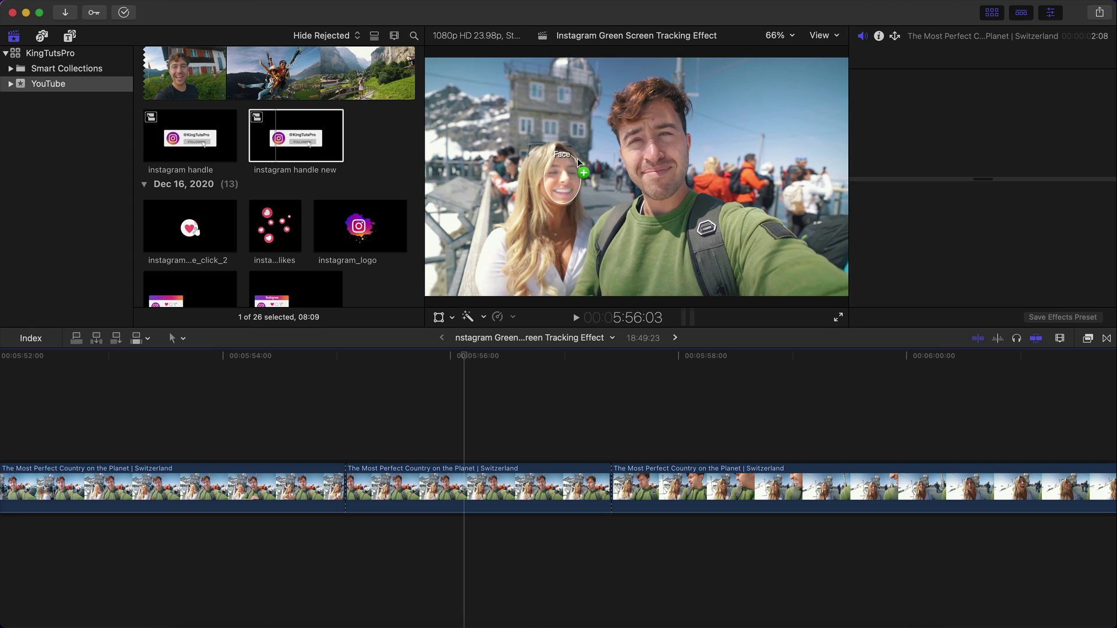
{"action": "left_click_drag", "start_coordinate": [650, 141], "coordinate": [278, 131]}
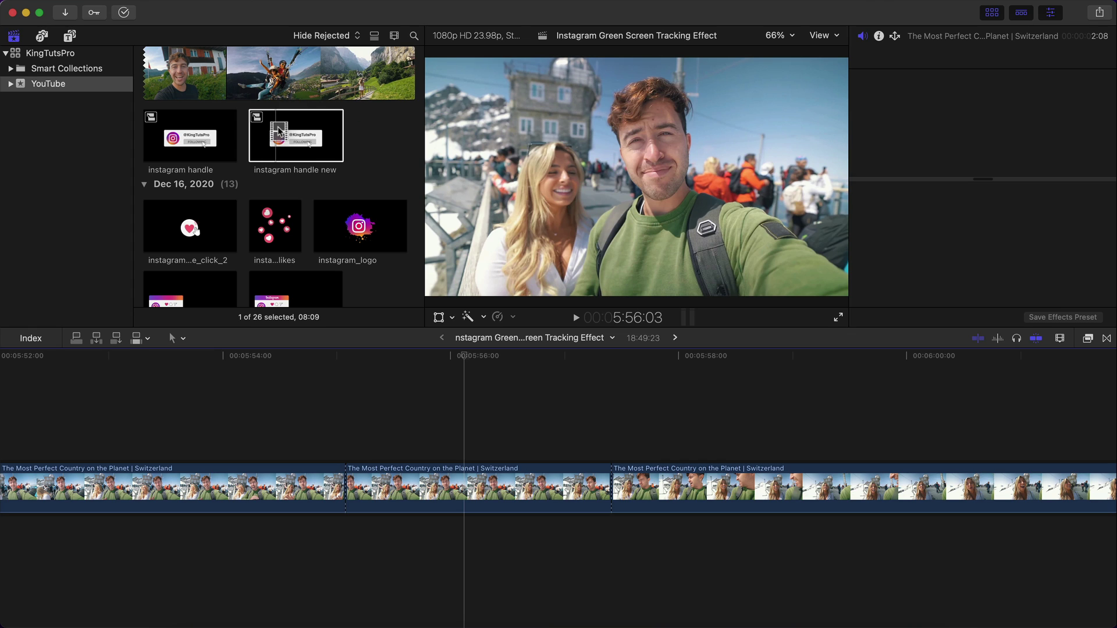
{"action": "left_click_drag", "start_coordinate": [481, 352], "coordinate": [348, 362]}
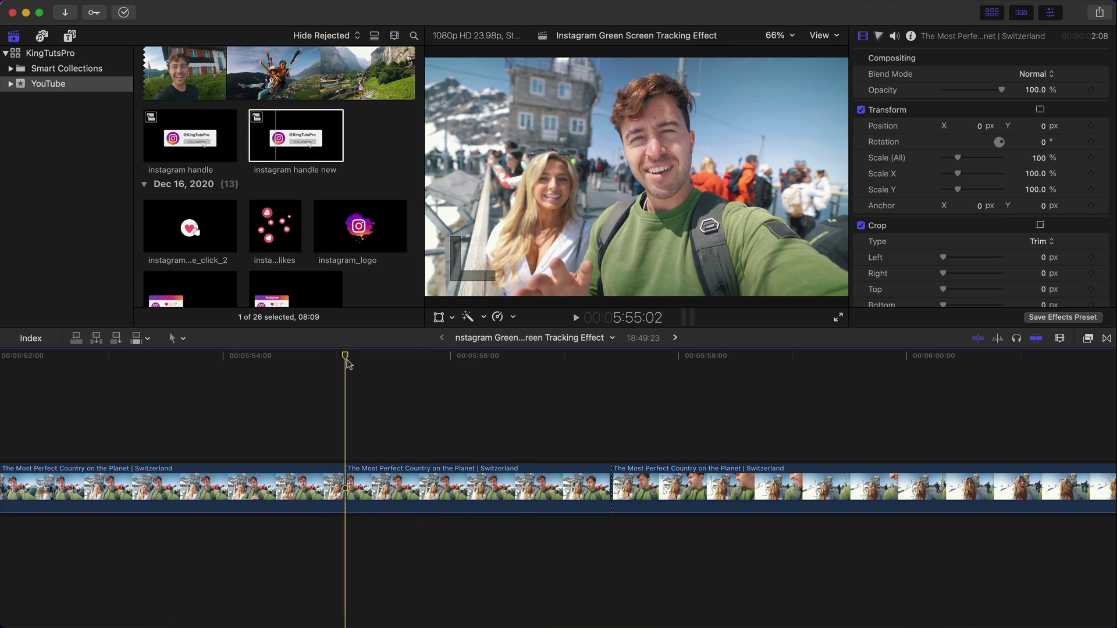
{"action": "left_click_drag", "start_coordinate": [288, 136], "coordinate": [648, 154]}
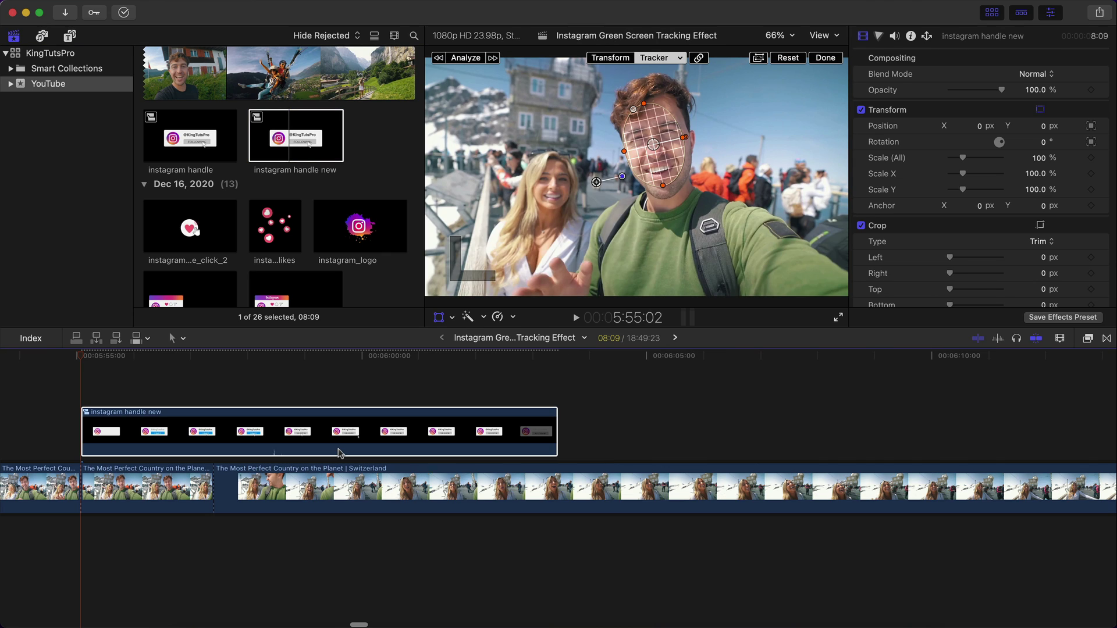
Step: Retime the "instagram handle new" clip to Fast (353%) so it ends with the two-person clip beneath it
{"action": "scroll", "coordinate": [340, 451], "scroll_direction": "left", "scroll_amount": 4}
{"action": "left_click", "coordinate": [467, 422]}
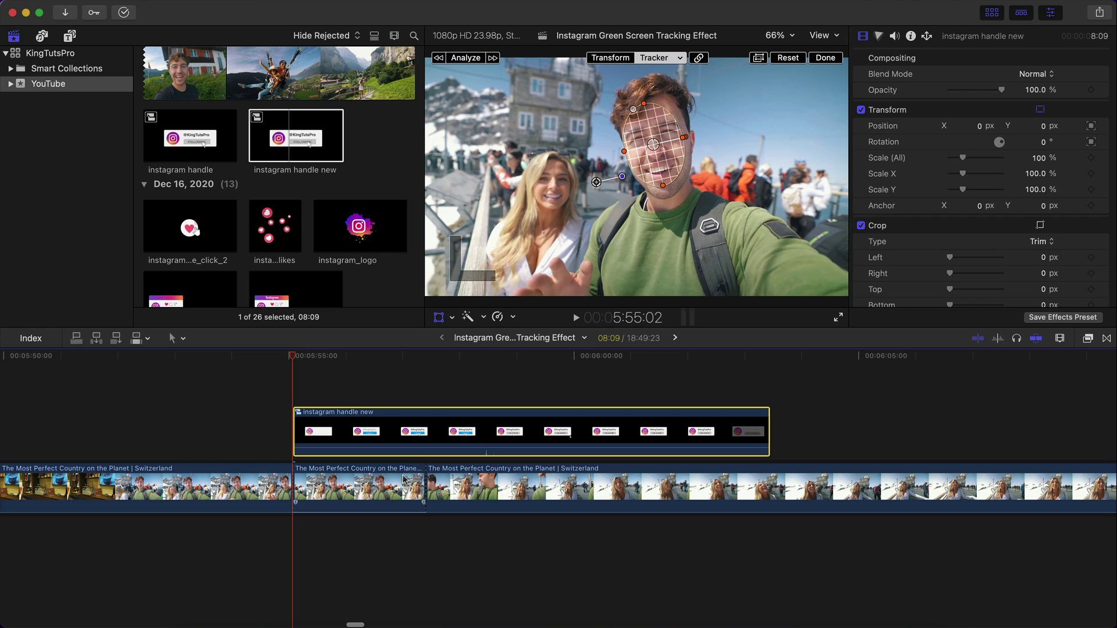
{"action": "left_click", "coordinate": [992, 12]}
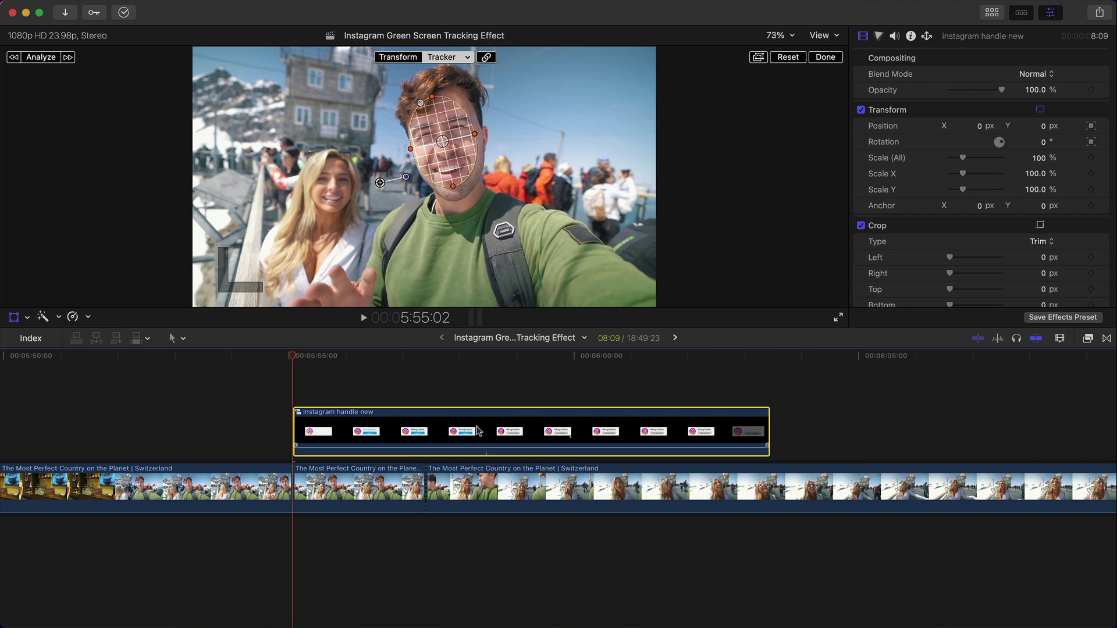
{"action": "key", "text": "super+r"}
{"action": "left_click_drag", "start_coordinate": [768, 401], "coordinate": [426, 404]}
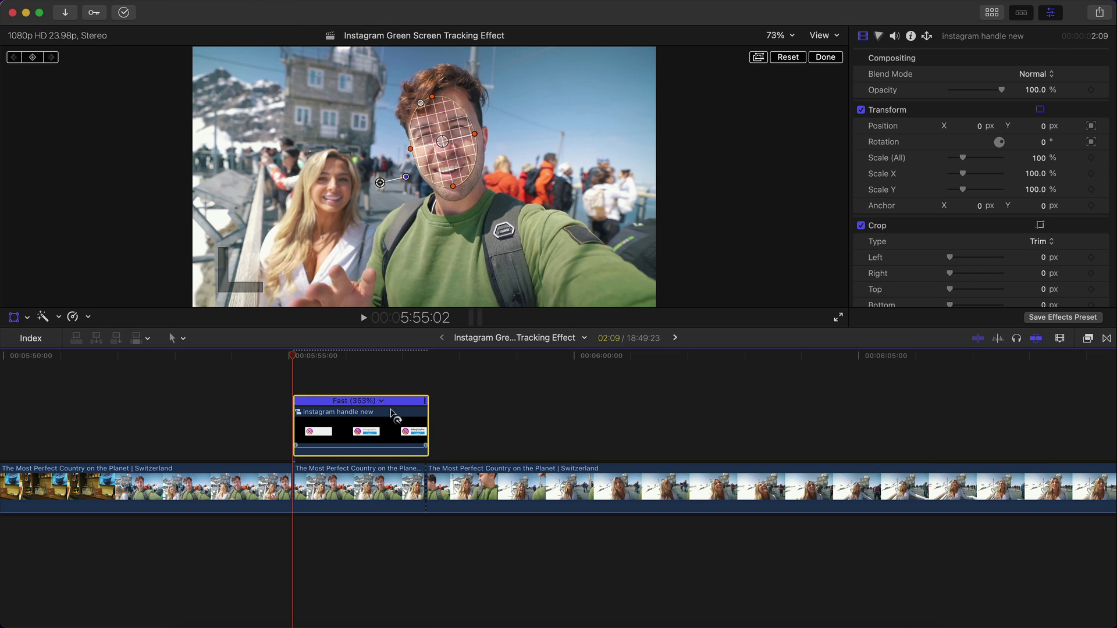
Step: Analyze the man's face tracker starting from 5:55:02
{"action": "key", "text": "space"}
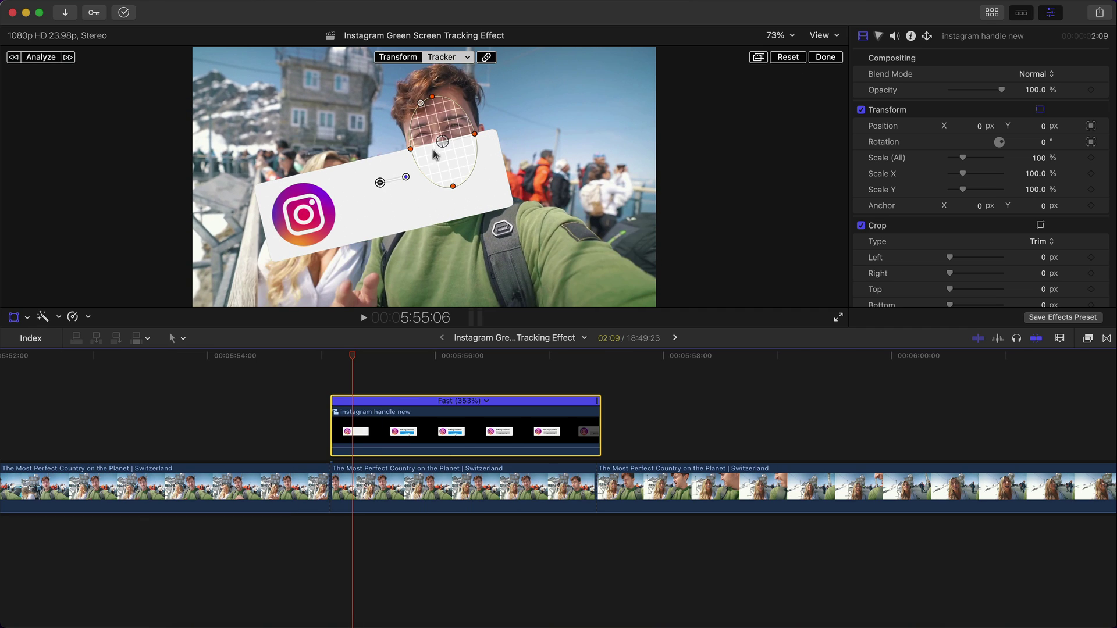
{"action": "left_click_drag", "start_coordinate": [366, 351], "coordinate": [338, 355]}
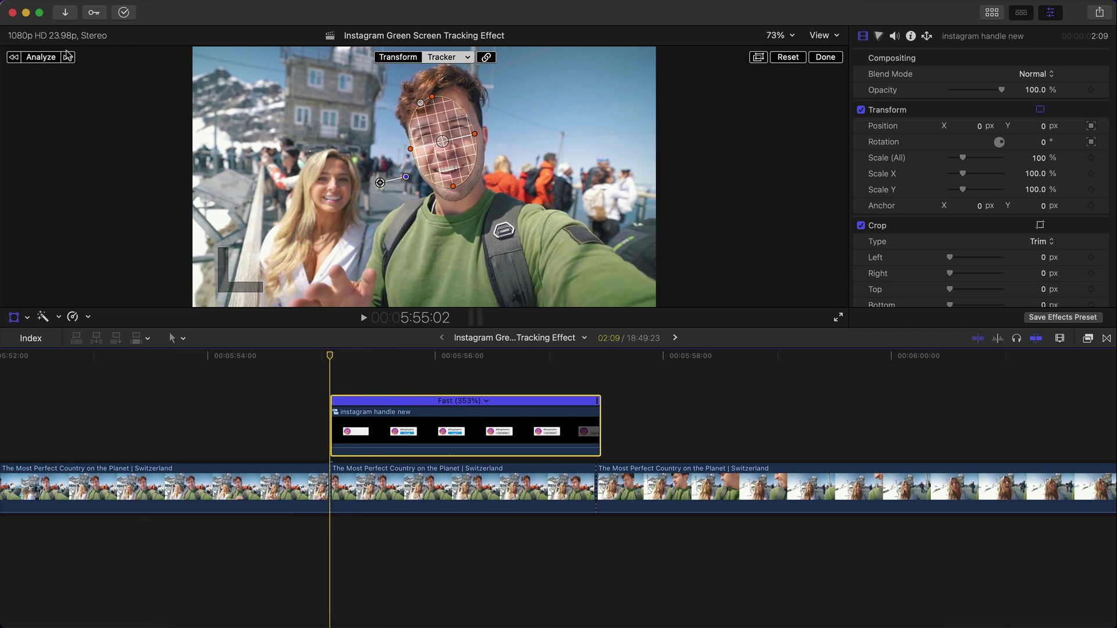
{"action": "left_click", "coordinate": [42, 57]}
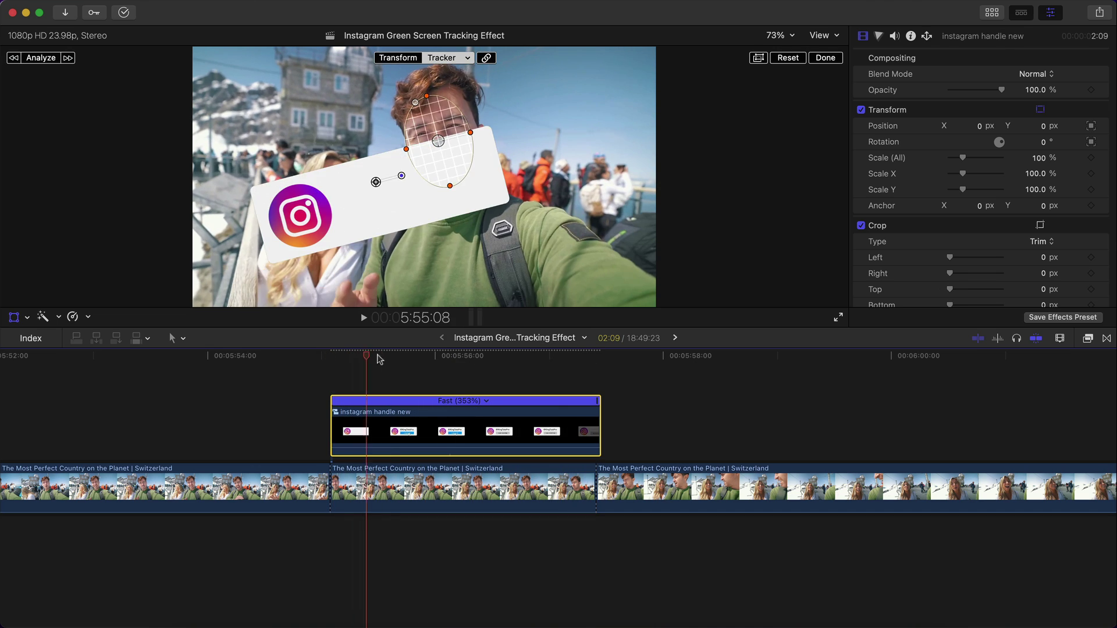
Step: With the playhead at 5:55:14, scale the pop-up to 59.77% and move it down over the man's shoulder
{"action": "left_click_drag", "start_coordinate": [429, 356], "coordinate": [390, 287]}
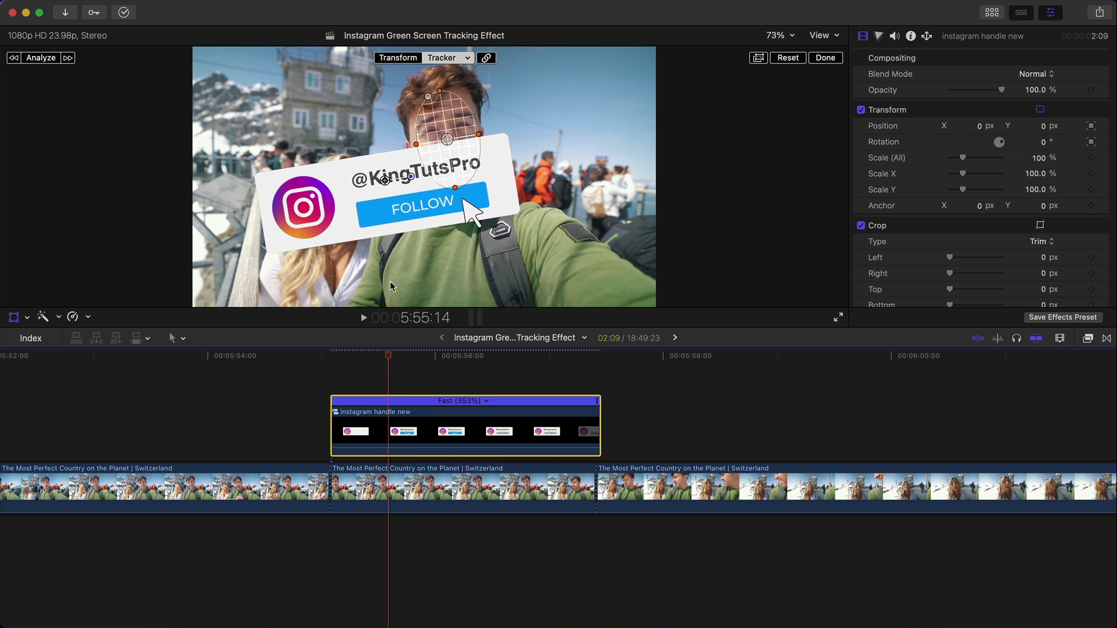
{"action": "left_click", "coordinate": [400, 59]}
{"action": "left_click_drag", "start_coordinate": [634, 277], "coordinate": [547, 240]}
{"action": "left_click_drag", "start_coordinate": [502, 205], "coordinate": [667, 265]}
Step: Turn off the pop-up's tracker rotation, adjust its position to X 726.2 px, Y -312.1 px, and play it back
{"action": "left_click", "coordinate": [1101, 110]}
{"action": "left_click", "coordinate": [1063, 233]}
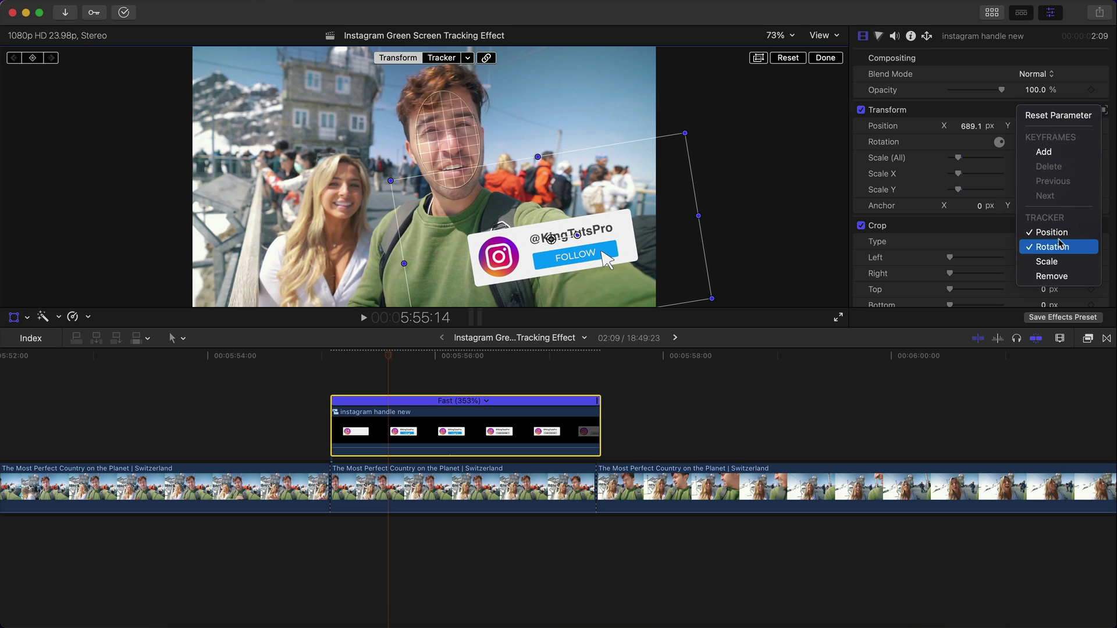
{"action": "key", "text": "space"}
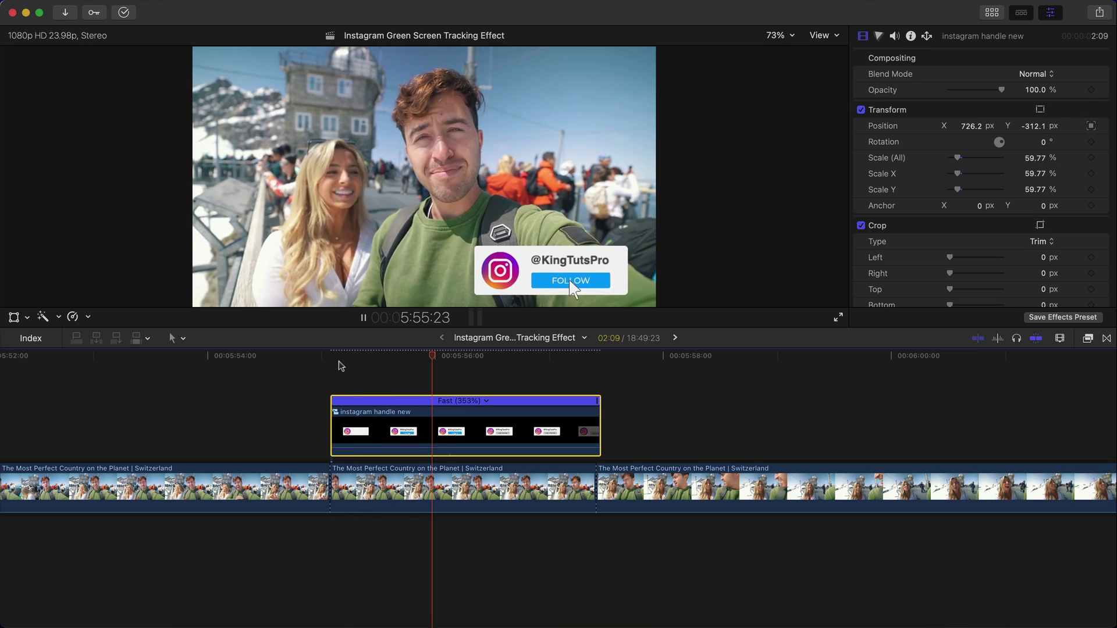
{"action": "key", "text": "space"}
Step: Display the project's media library and select the "instagram handle" compound clip
{"action": "left_click", "coordinate": [346, 355]}
{"action": "left_click", "coordinate": [996, 13]}
{"action": "scroll", "coordinate": [289, 199], "scroll_direction": "down", "scroll_amount": 10}
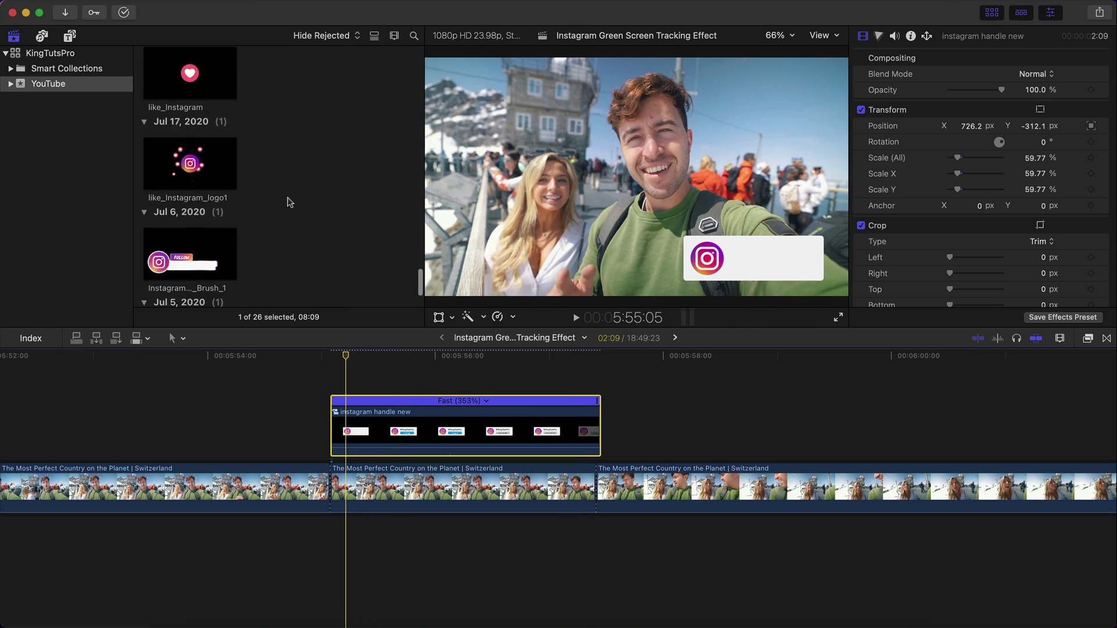
{"action": "scroll", "coordinate": [288, 198], "scroll_direction": "up", "scroll_amount": 5}
{"action": "double_click", "coordinate": [178, 161]}
Step: At 5:55:02, attach the "instagram handle" compound clip to the woman's face in the two-person shot
{"action": "left_click", "coordinate": [361, 494]}
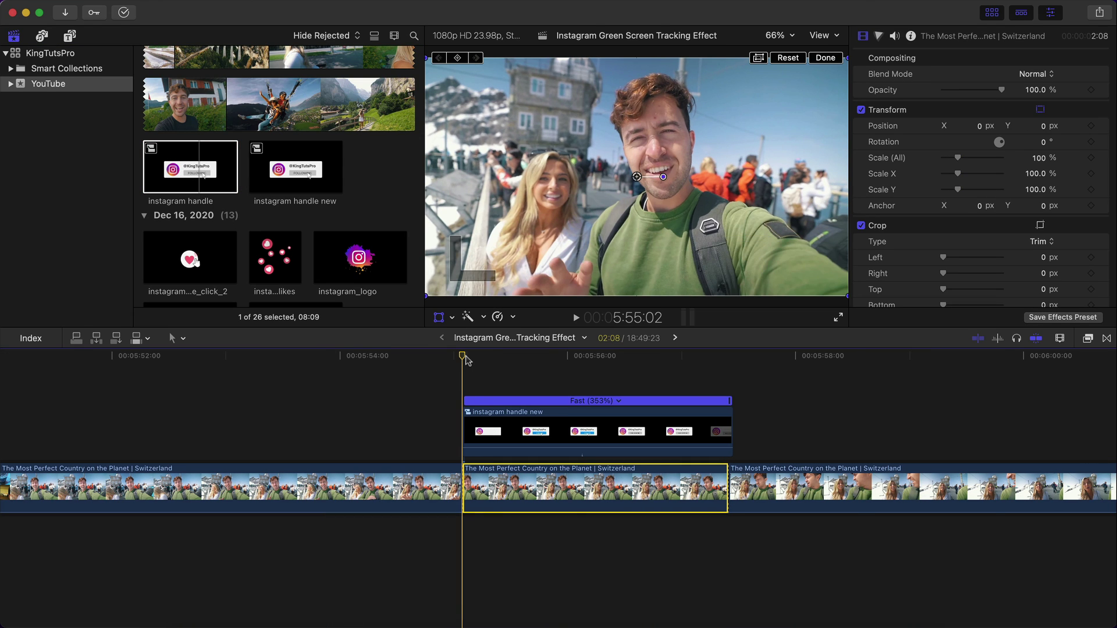
{"action": "left_click_drag", "start_coordinate": [465, 361], "coordinate": [470, 362]}
{"action": "left_click", "coordinate": [201, 177]}
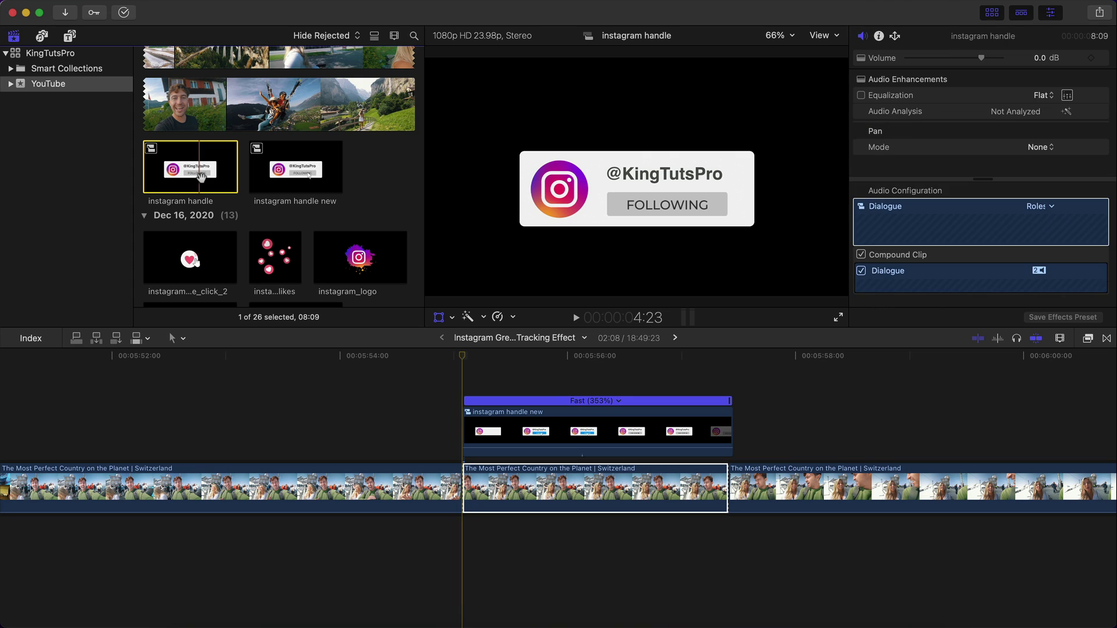
{"action": "key", "text": "super+2"}
{"action": "left_click_drag", "start_coordinate": [490, 132], "coordinate": [552, 187]}
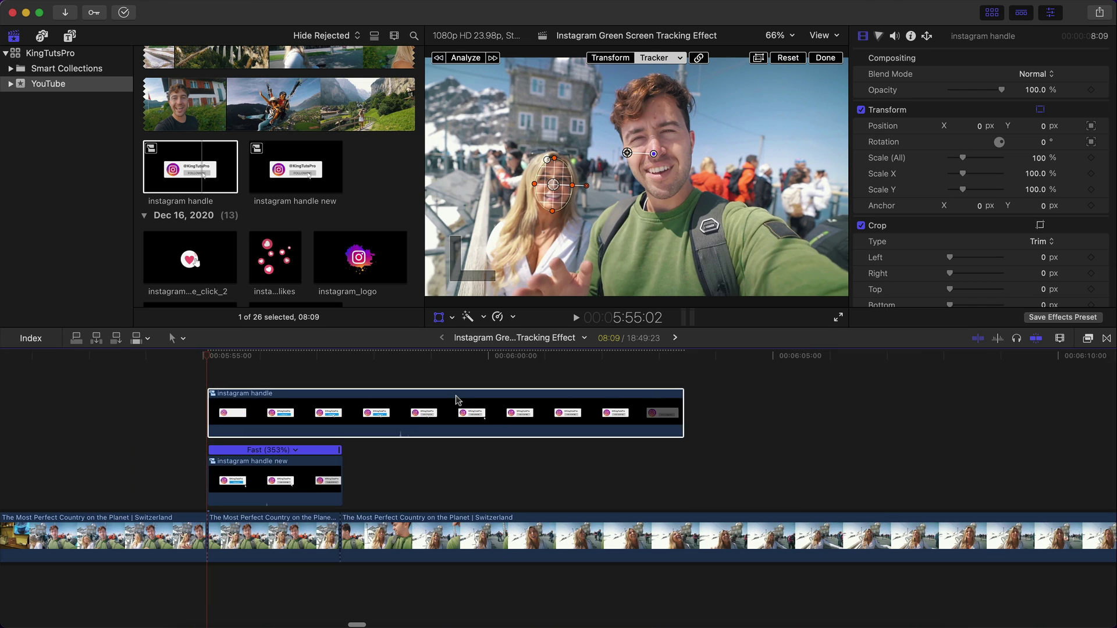
Step: Speed up the new "instagram handle" clip to 346% to roughly match the shot's length, and analyze the woman's face tracker
{"action": "scroll", "coordinate": [456, 401], "scroll_direction": "left", "scroll_amount": 3}
{"action": "left_click", "coordinate": [489, 415]}
{"action": "key", "text": "super+r"}
{"action": "left_click_drag", "start_coordinate": [778, 384], "coordinate": [433, 409]}
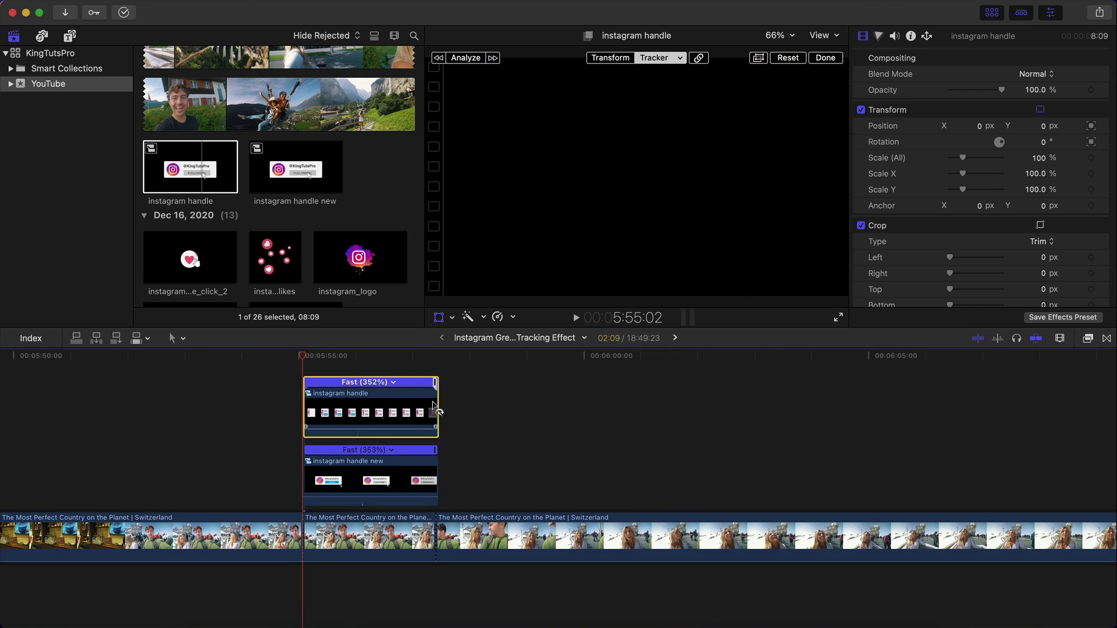
{"action": "key", "text": "ctrl+super+1"}
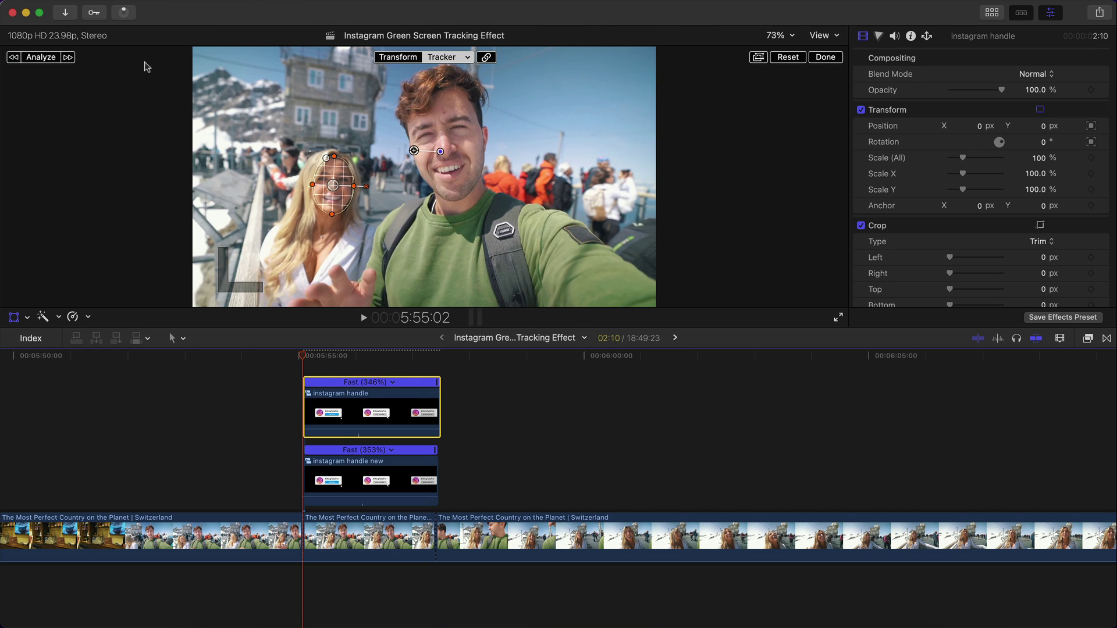
{"action": "left_click", "coordinate": [68, 57]}
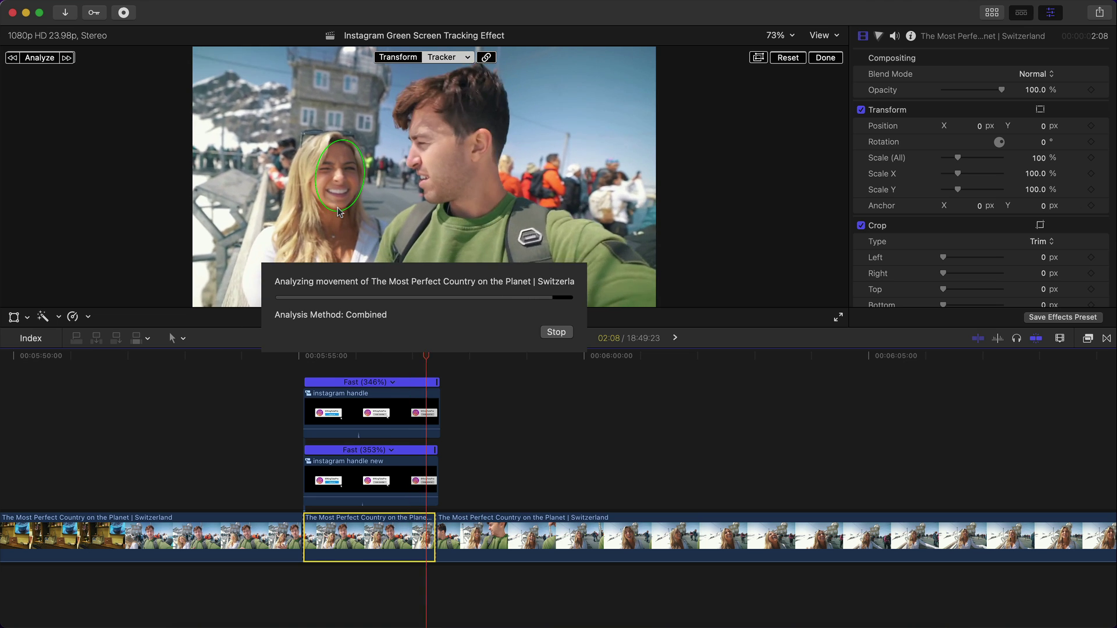
Step: Retime the "instagram handle" clip to 347% so it ends together with the pop-up clip below it
{"action": "key", "text": "super+equal"}
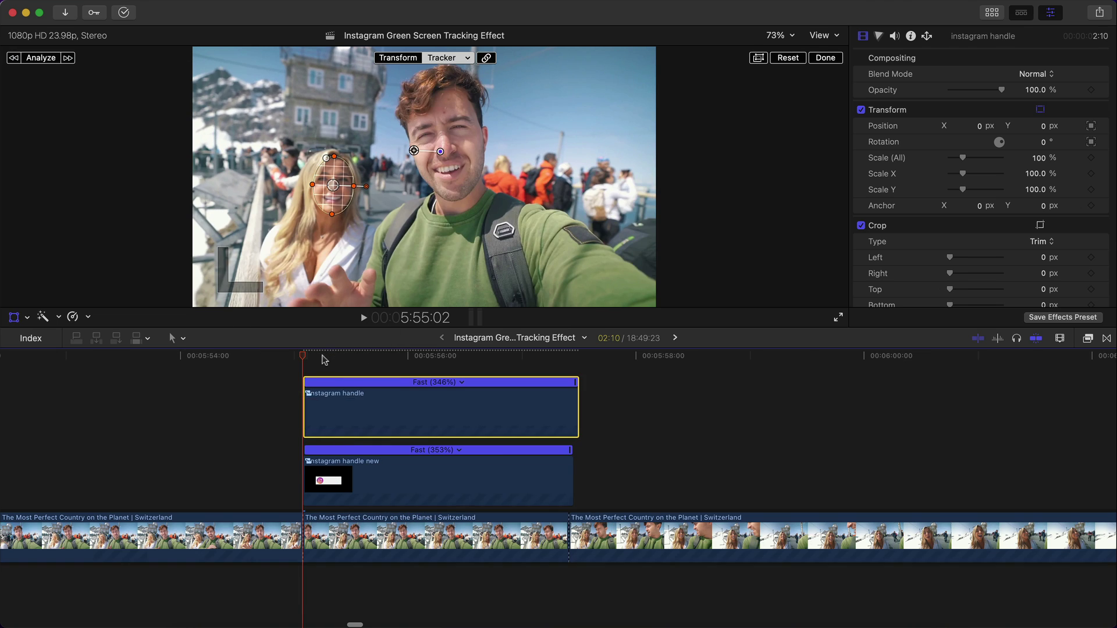
{"action": "scroll", "coordinate": [324, 360], "scroll_direction": "left", "scroll_amount": 2}
{"action": "left_click_drag", "start_coordinate": [337, 360], "coordinate": [400, 362]}
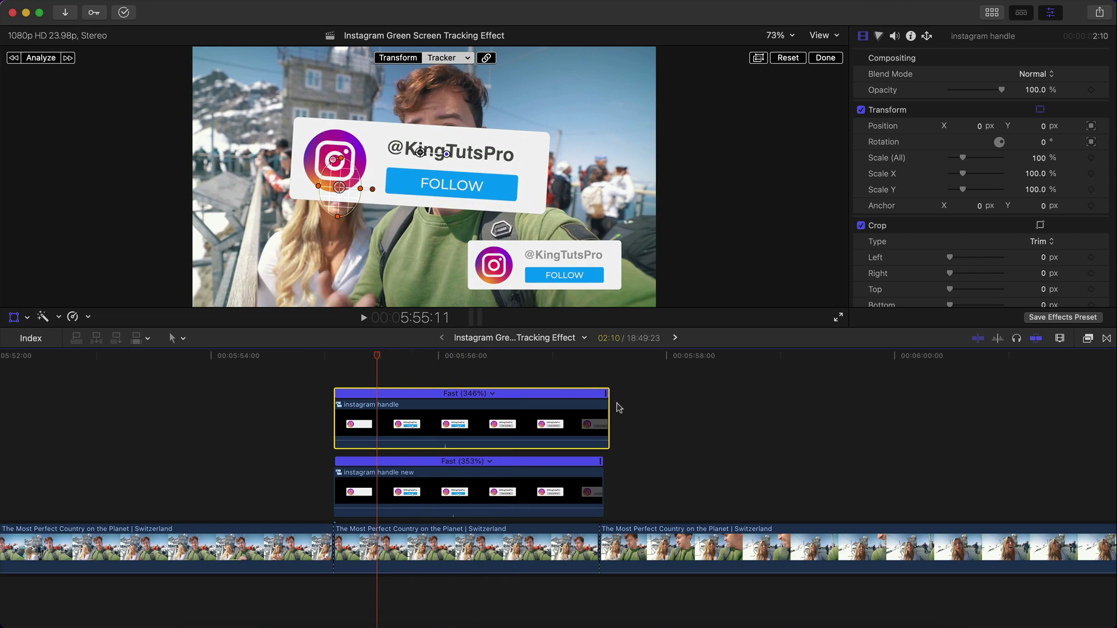
{"action": "left_click_drag", "start_coordinate": [609, 409], "coordinate": [604, 409]}
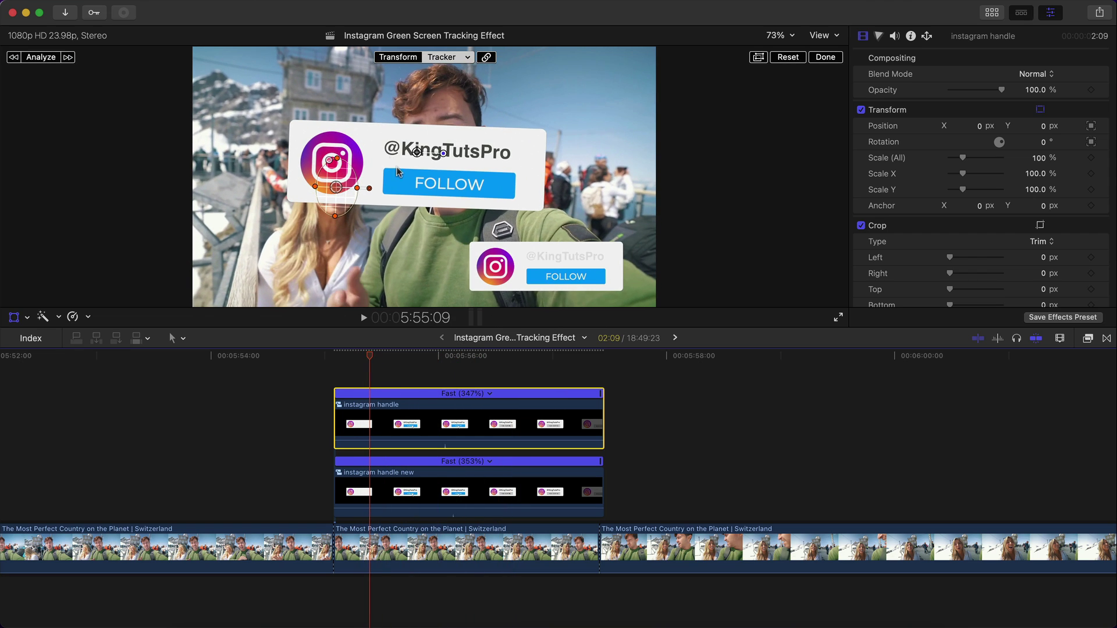
Step: Scale the woman's pop-up to 47.79%, place it at X -559.3 px, Y 193.1 px, and turn off its tracker rotation
{"action": "left_click", "coordinate": [385, 58]}
{"action": "left_click_drag", "start_coordinate": [644, 291], "coordinate": [532, 233]}
{"action": "left_click_drag", "start_coordinate": [456, 165], "coordinate": [337, 117]}
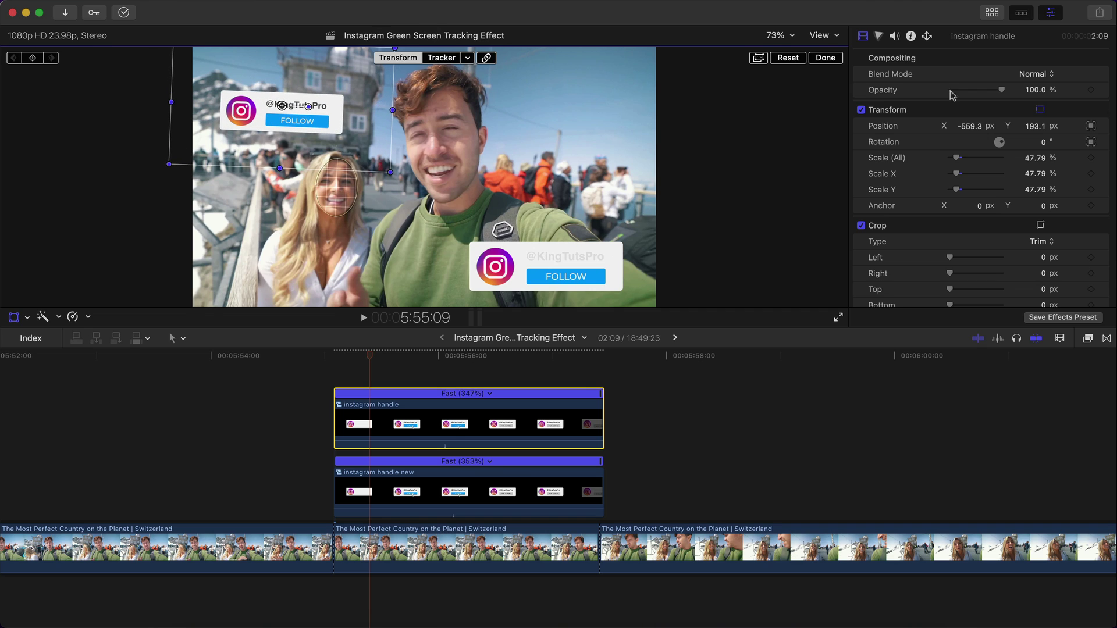
{"action": "left_click", "coordinate": [1103, 111]}
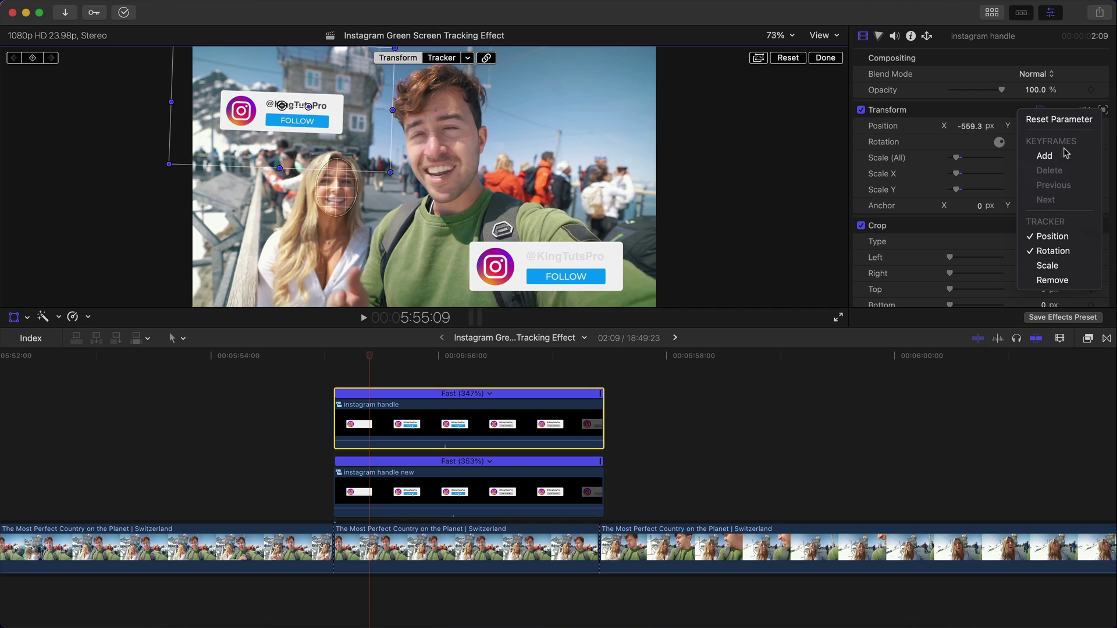
{"action": "left_click", "coordinate": [1052, 237]}
{"action": "left_click", "coordinate": [831, 61]}
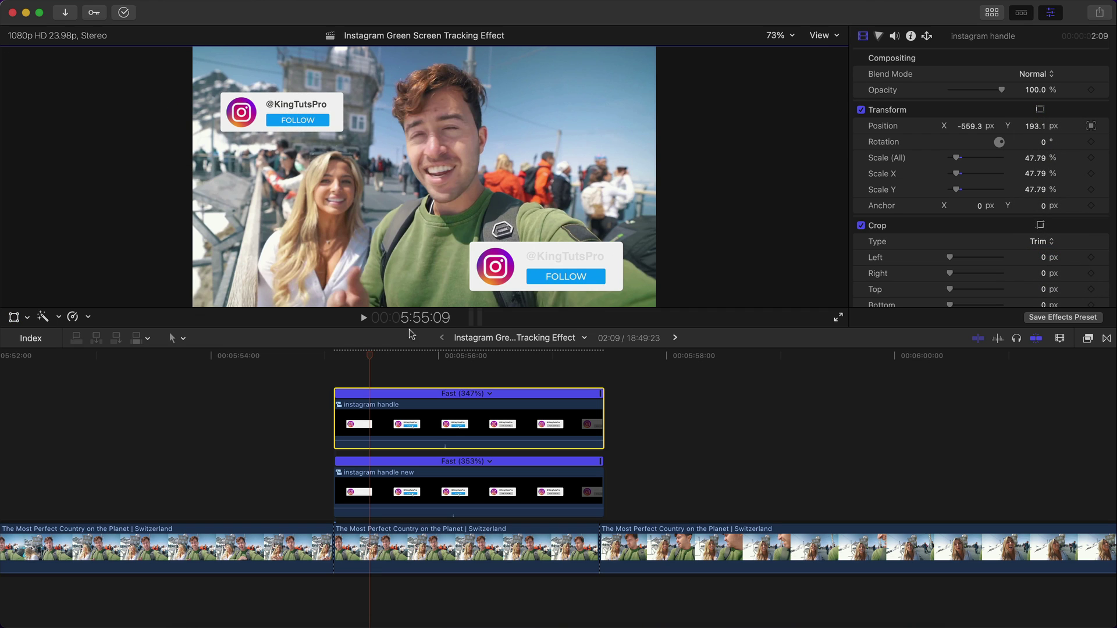
Step: Play back the two tracked pop-ups and inspect the list of trackers on the two-person shot
{"action": "key", "text": "space"}
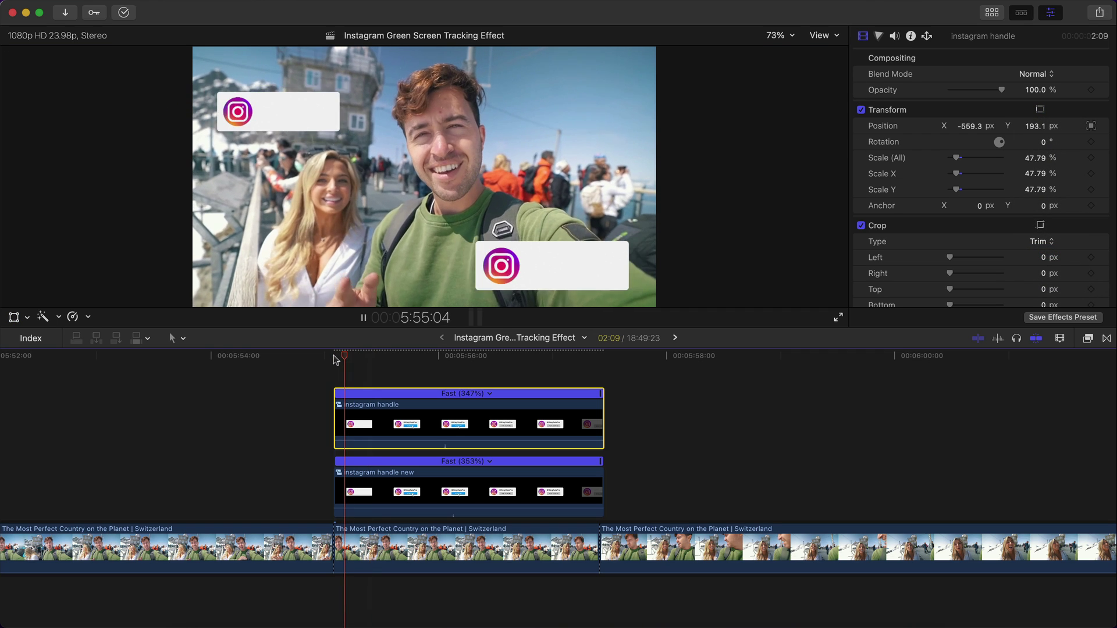
{"action": "key", "text": "space"}
{"action": "left_click_drag", "start_coordinate": [363, 354], "coordinate": [389, 353]}
{"action": "key", "text": "space"}
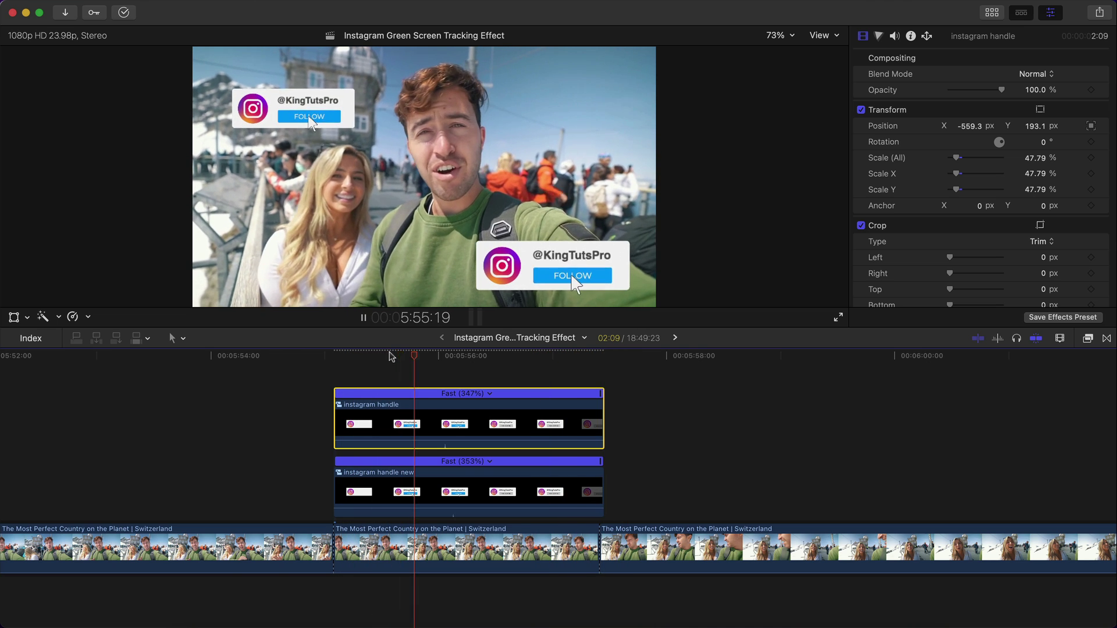
{"action": "scroll", "coordinate": [391, 356], "scroll_direction": "right", "scroll_amount": 2}
{"action": "key", "text": "space"}
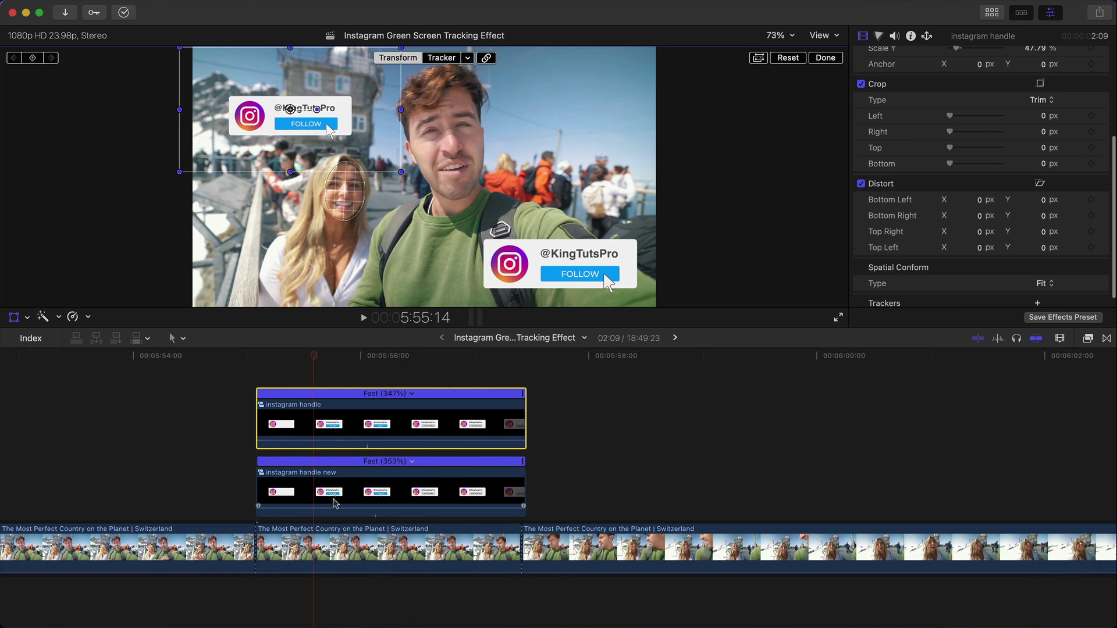
{"action": "left_click", "coordinate": [314, 547]}
{"action": "scroll", "coordinate": [917, 269], "scroll_direction": "down", "scroll_amount": 5}
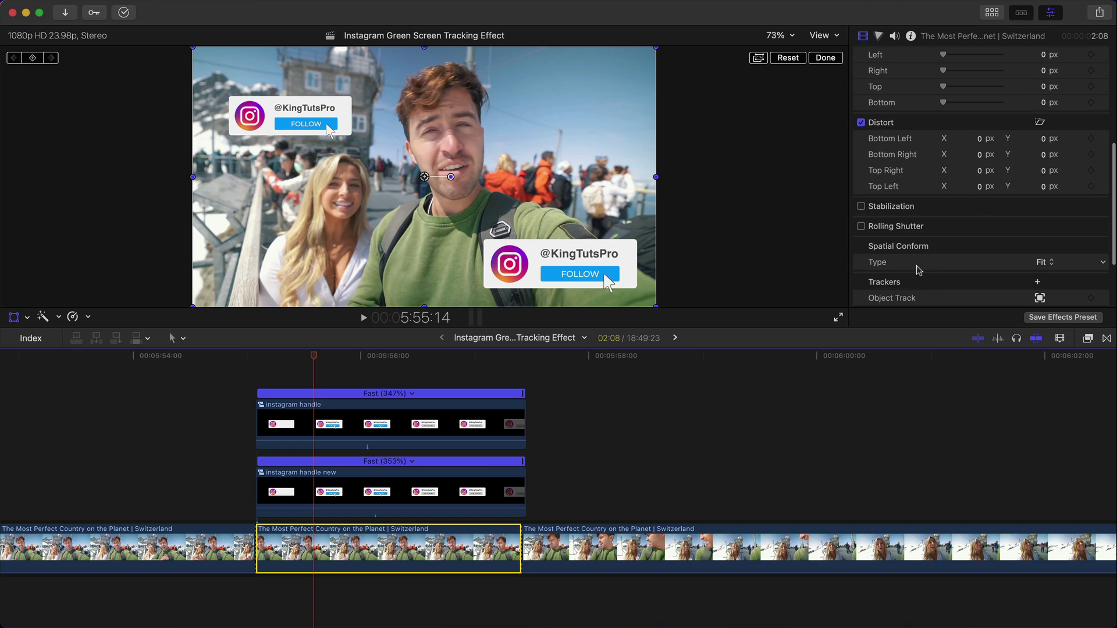
{"action": "scroll", "coordinate": [337, 395], "scroll_direction": "left", "scroll_amount": 1}
{"action": "left_click", "coordinate": [338, 397]}
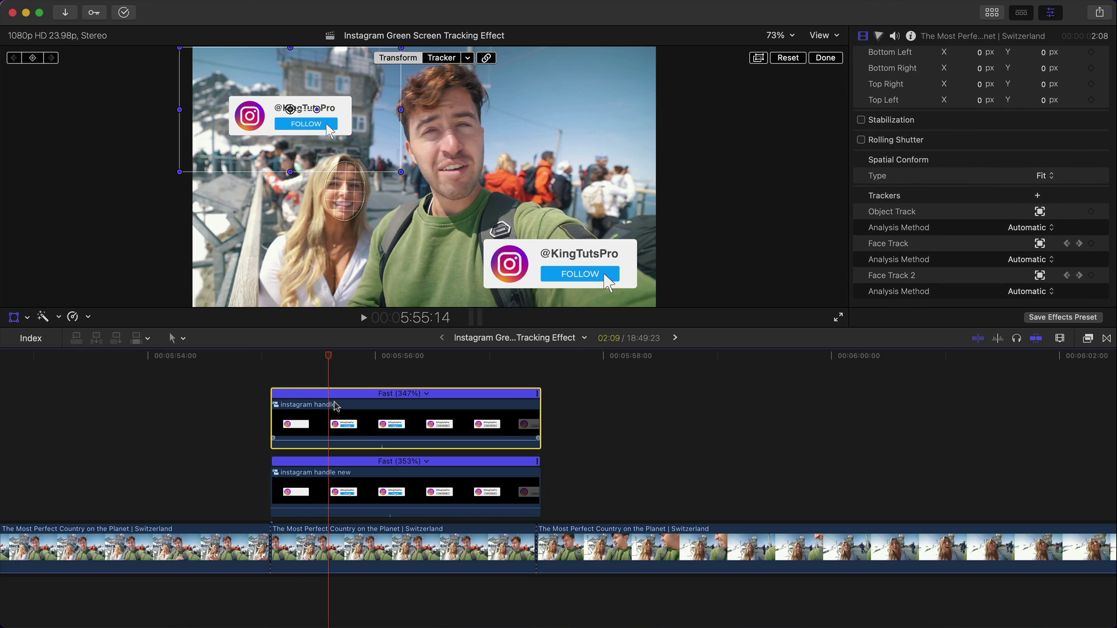
{"action": "left_click", "coordinate": [826, 58]}
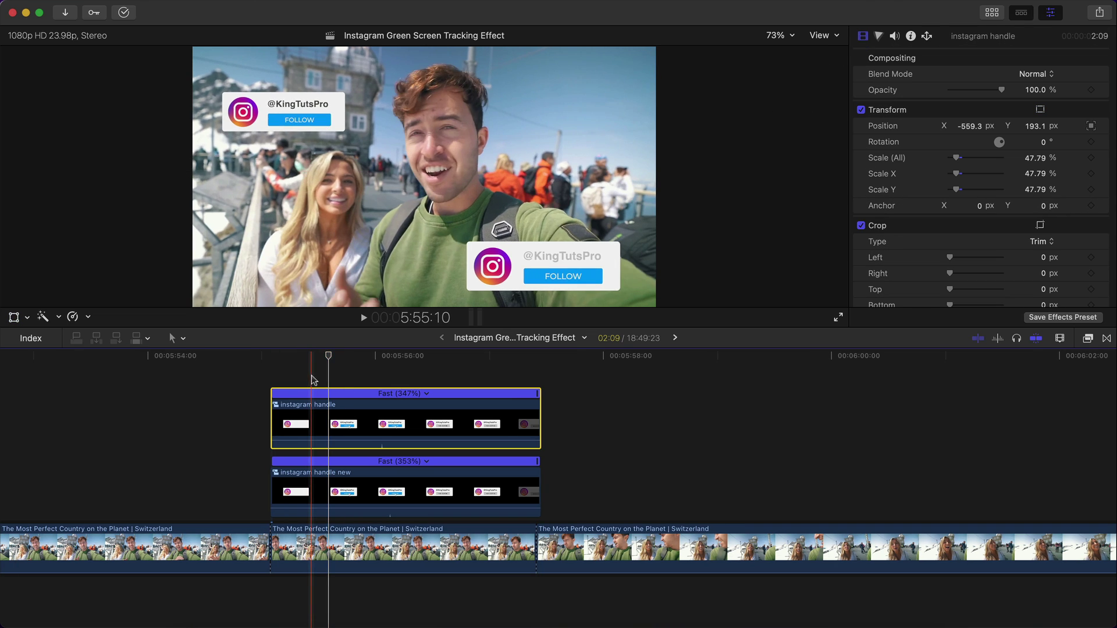
Step: Replace the woman's "instagram handle" pop-up with the "instagram_Likes_comments" clip from the media library, starting where the lower pop-up starts
{"action": "mouse_move", "coordinate": [365, 358]}
{"action": "left_mouse_down"}
{"action": "mouse_move", "coordinate": [386, 357]}
{"action": "mouse_move", "coordinate": [344, 359]}
{"action": "mouse_move", "coordinate": [391, 361]}
{"action": "mouse_move", "coordinate": [373, 367]}
{"action": "left_mouse_up"}
{"action": "key", "text": "Delete"}
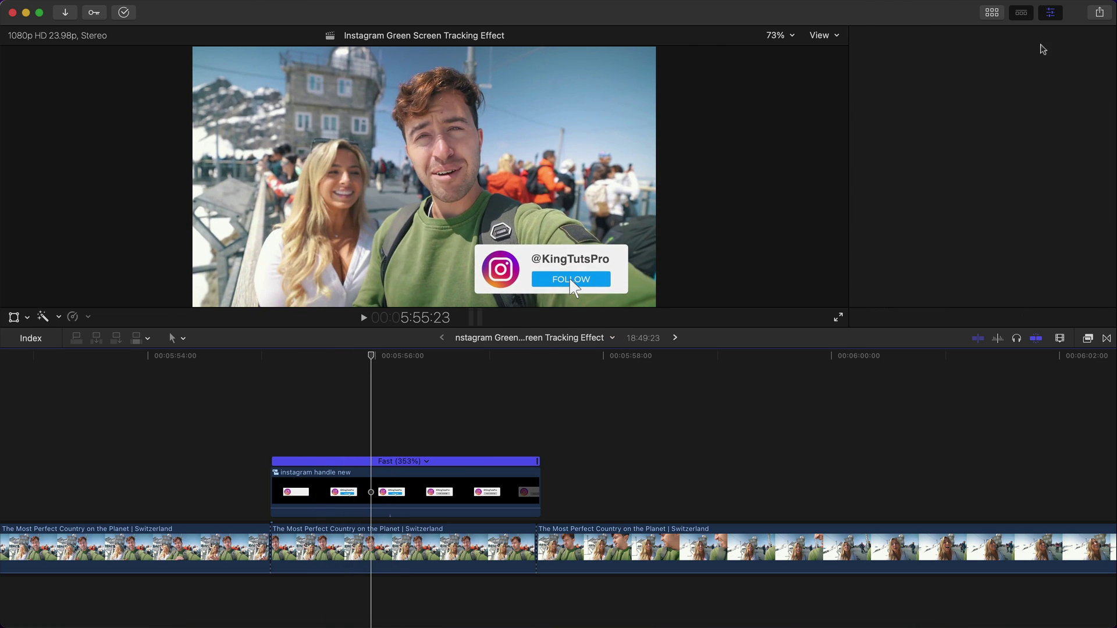
{"action": "left_click", "coordinate": [992, 12]}
{"action": "scroll", "coordinate": [213, 182], "scroll_direction": "up", "scroll_amount": 3}
{"action": "scroll", "coordinate": [212, 182], "scroll_direction": "up", "scroll_amount": 10}
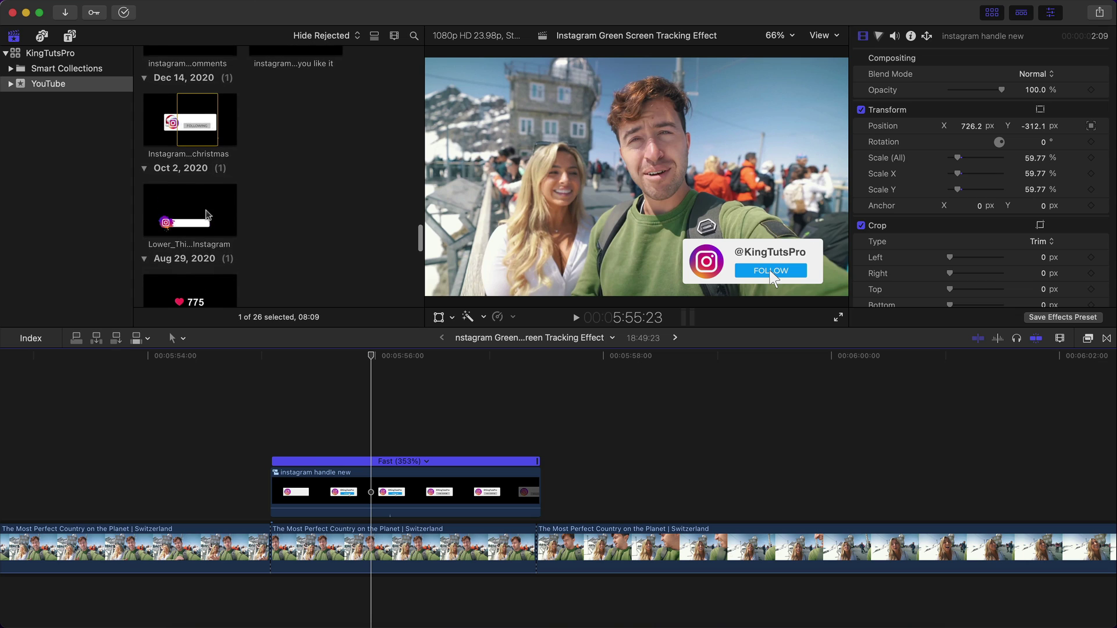
{"action": "left_click_drag", "start_coordinate": [193, 216], "coordinate": [274, 398]}
{"action": "key", "text": "ctrl+super+1"}
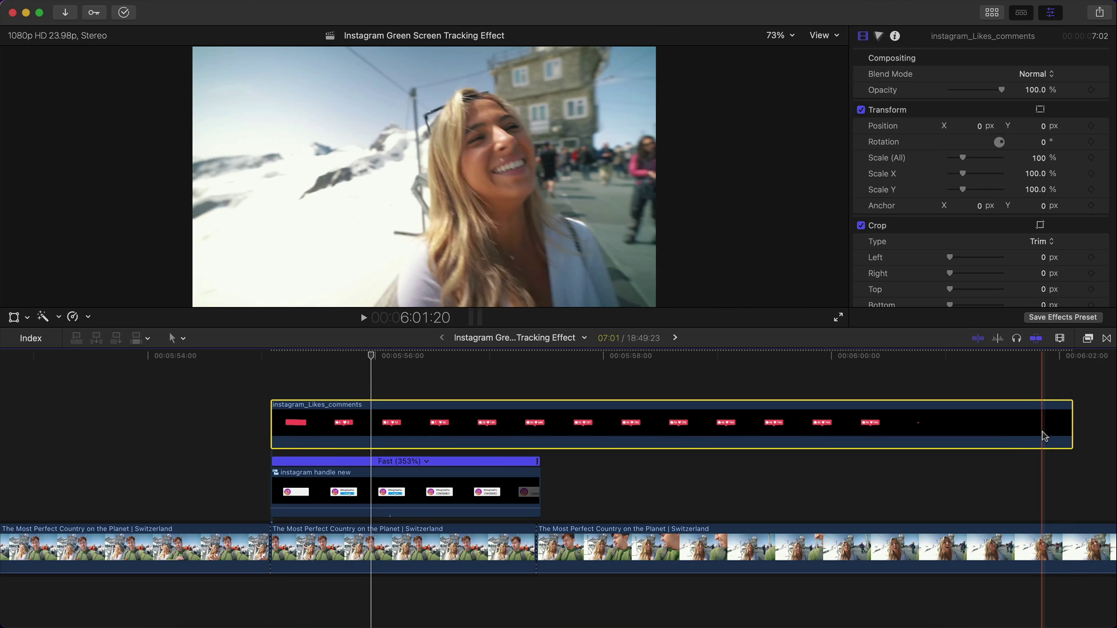
Step: Speed up the "instagram_Likes_comments" clip to 297% so it ends with the pop-up below, and play it back
{"action": "key", "text": "super+r"}
{"action": "left_click_drag", "start_coordinate": [1070, 394], "coordinate": [539, 396]}
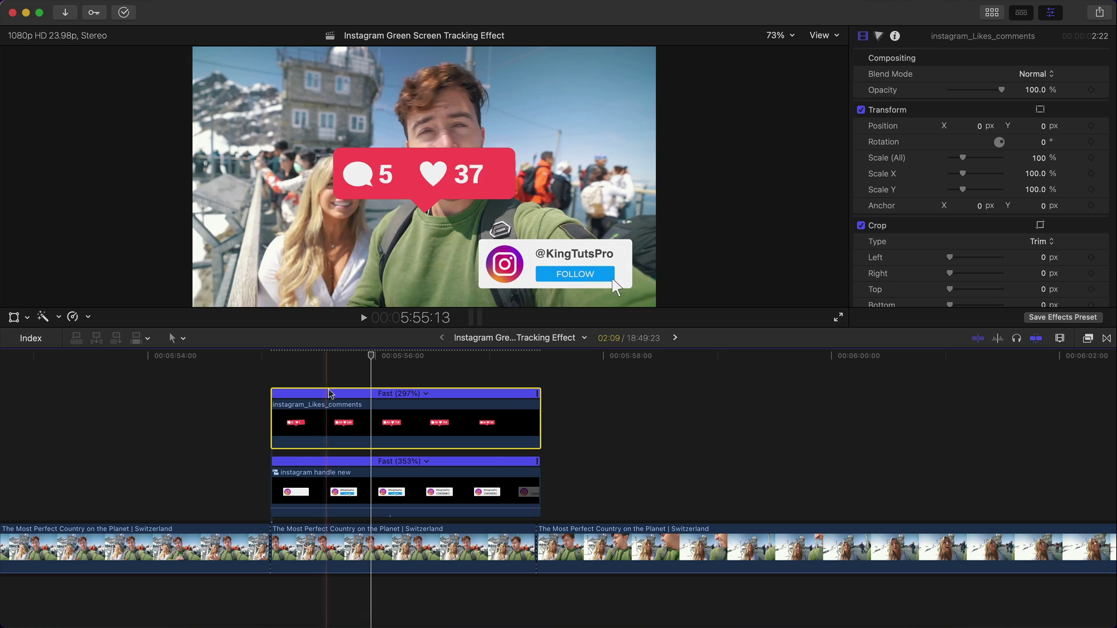
{"action": "left_click", "coordinate": [300, 355]}
{"action": "key", "text": "space"}
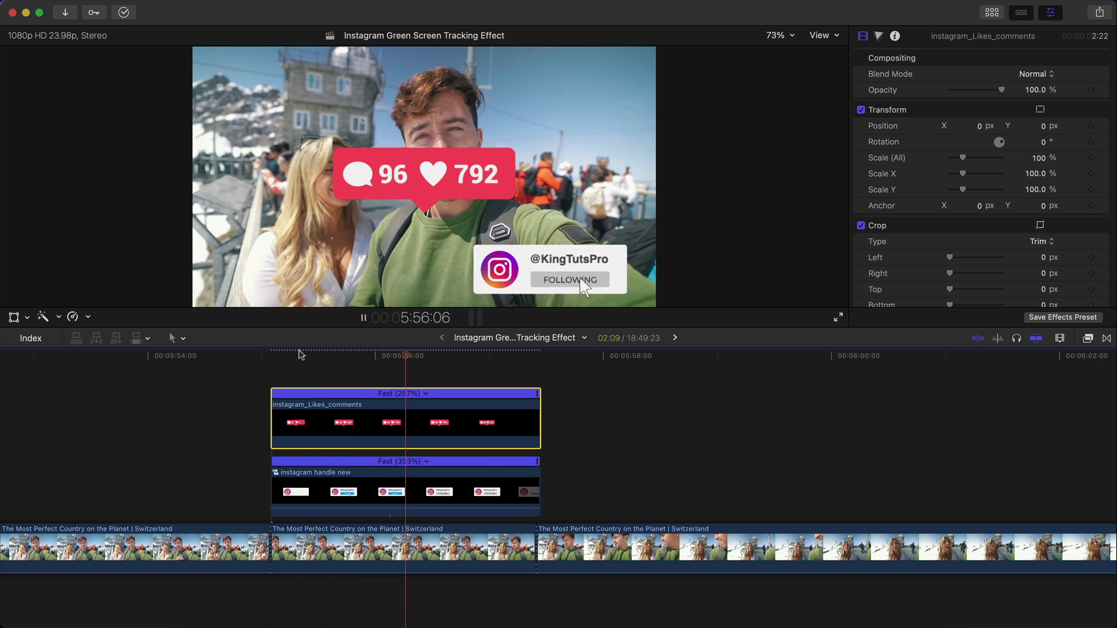
{"action": "key", "text": "space"}
Step: With the playhead at 5:55:11, attach the likes-and-comments clip to the existing Face Track 2 tracker
{"action": "left_click", "coordinate": [292, 354]}
{"action": "left_click", "coordinate": [315, 353]}
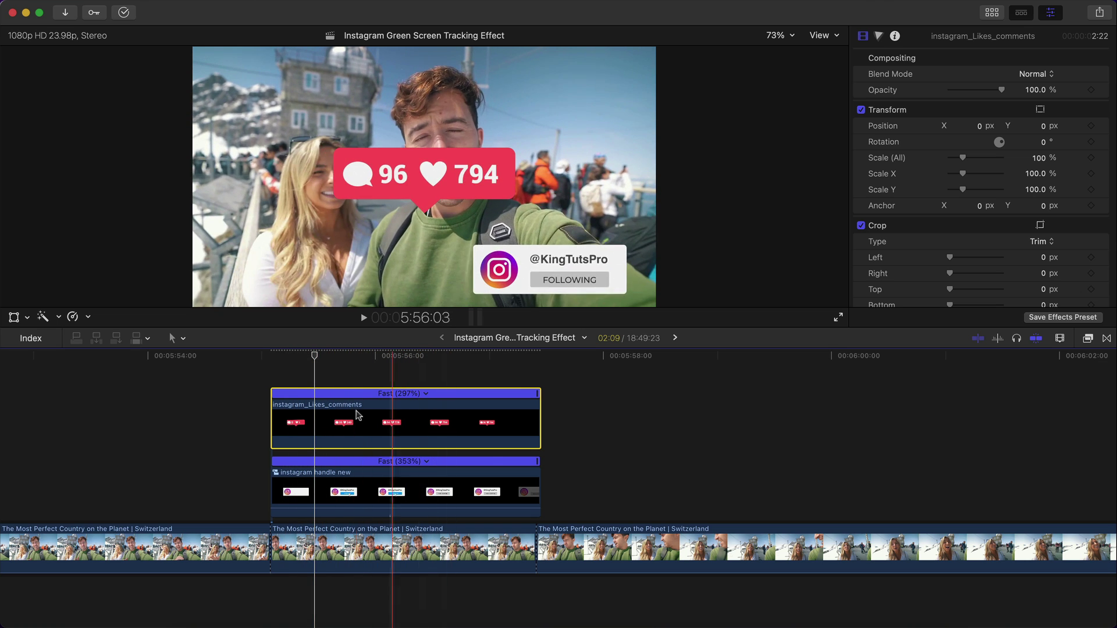
{"action": "left_click", "coordinate": [14, 318]}
{"action": "left_click", "coordinate": [466, 59]}
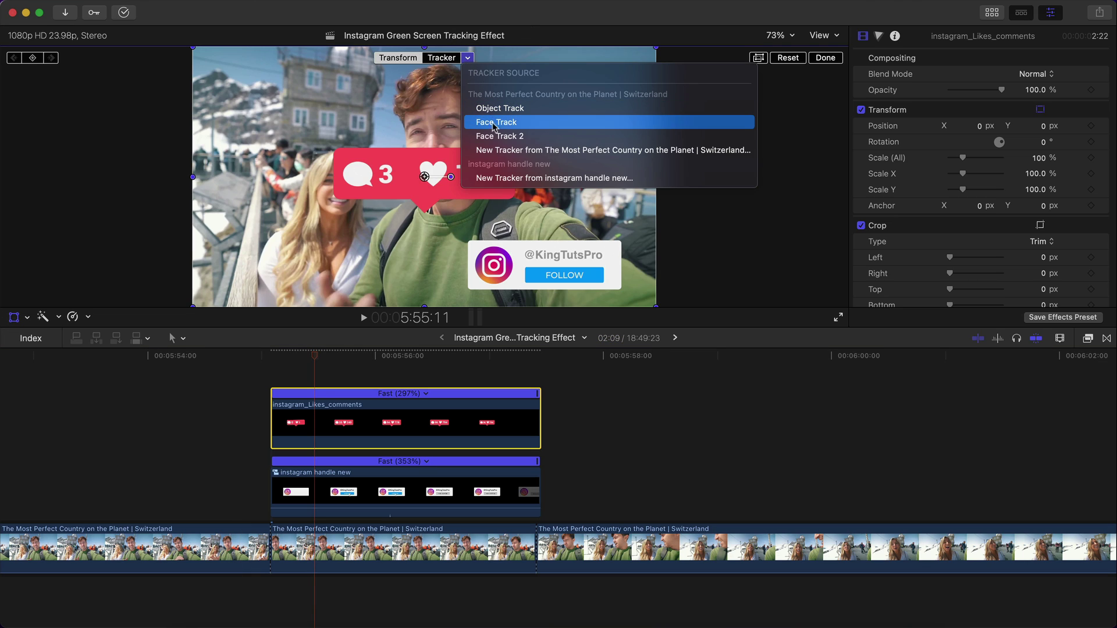
{"action": "left_click", "coordinate": [511, 138]}
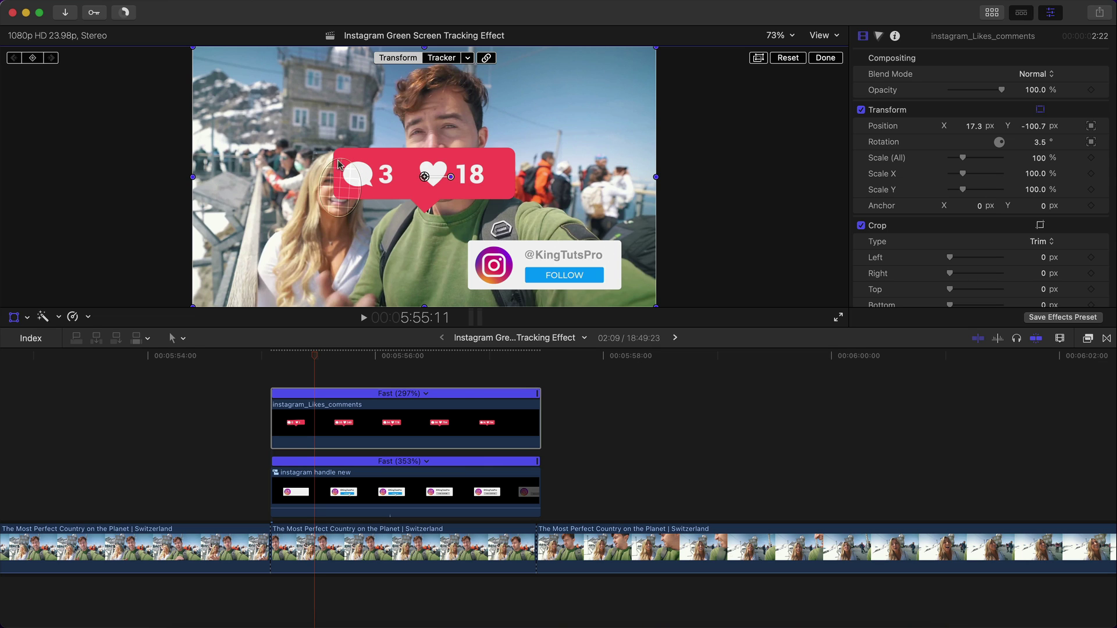
Step: At 5:56:02, scale the likes-and-comments graphic to 63.4% and move it below the woman's face to X -543.4 px, Y -489.4 px
{"action": "left_click_drag", "start_coordinate": [318, 355], "coordinate": [386, 355]}
{"action": "left_click_drag", "start_coordinate": [670, 281], "coordinate": [584, 225]}
{"action": "left_click_drag", "start_coordinate": [482, 227], "coordinate": [343, 322]}
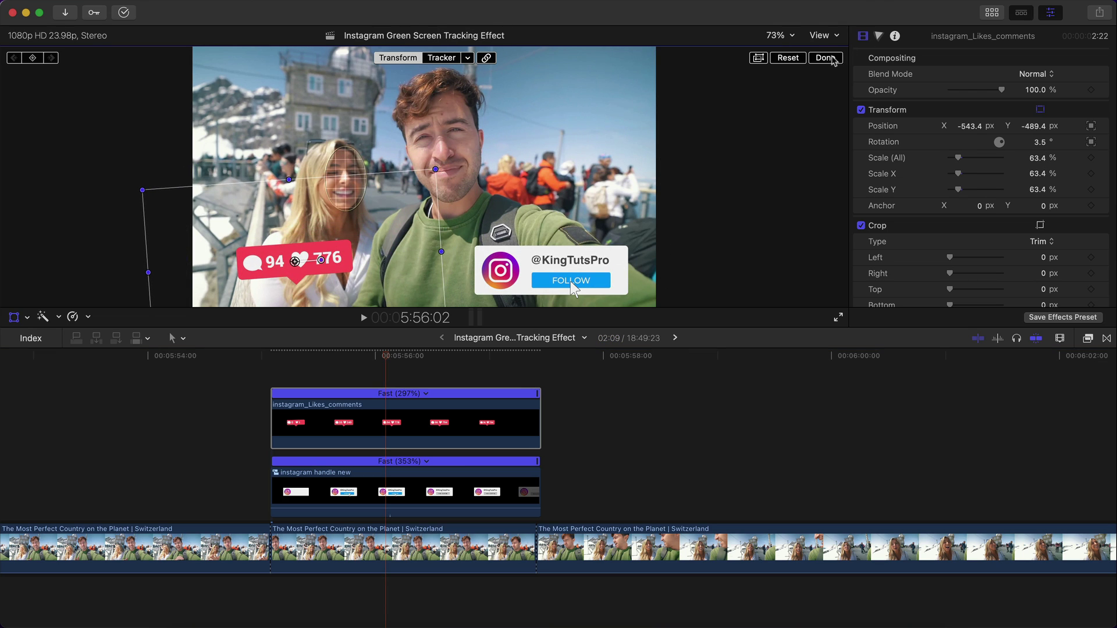
{"action": "left_click", "coordinate": [832, 58]}
Step: Play back the shot to check both tracked graphics, and park the playhead at 5:55:19
{"action": "key", "text": "space"}
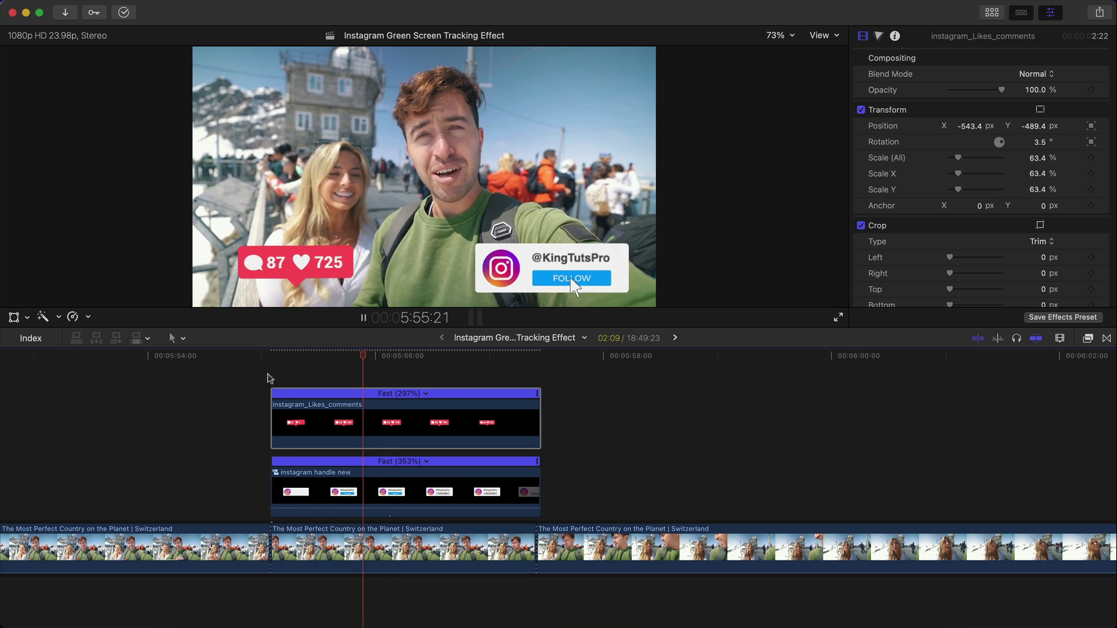
{"action": "key", "text": "space"}
{"action": "key", "text": "space"}
{"action": "left_click", "coordinate": [498, 357]}
{"action": "left_click", "coordinate": [412, 356]}
{"action": "left_click", "coordinate": [313, 356]}
{"action": "key", "text": "space"}
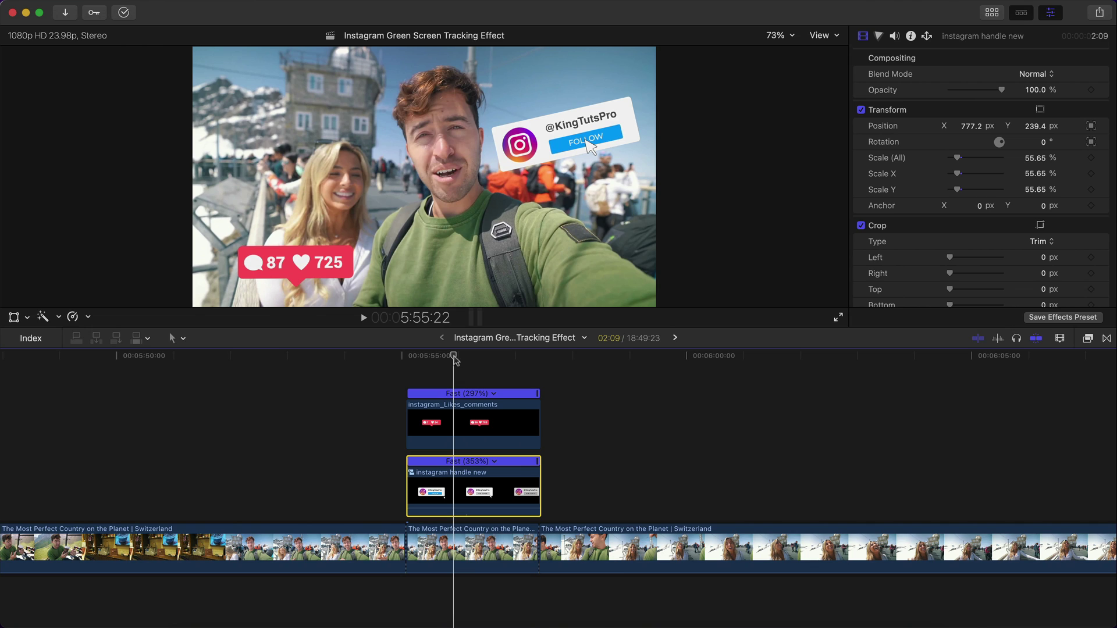
{"action": "left_click_drag", "start_coordinate": [455, 357], "coordinate": [448, 357]}
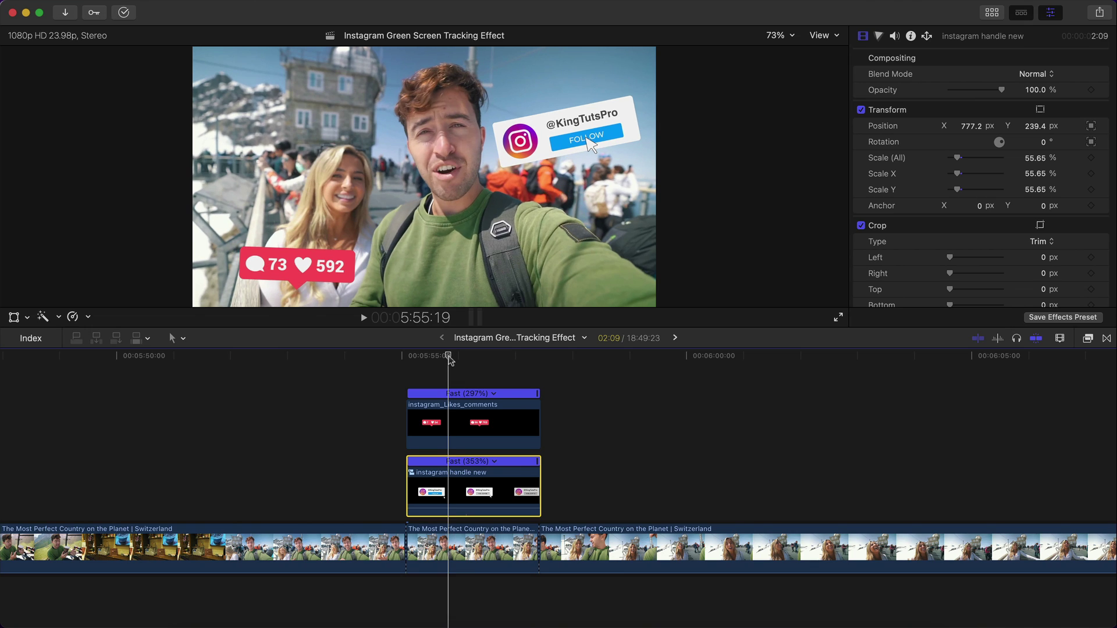